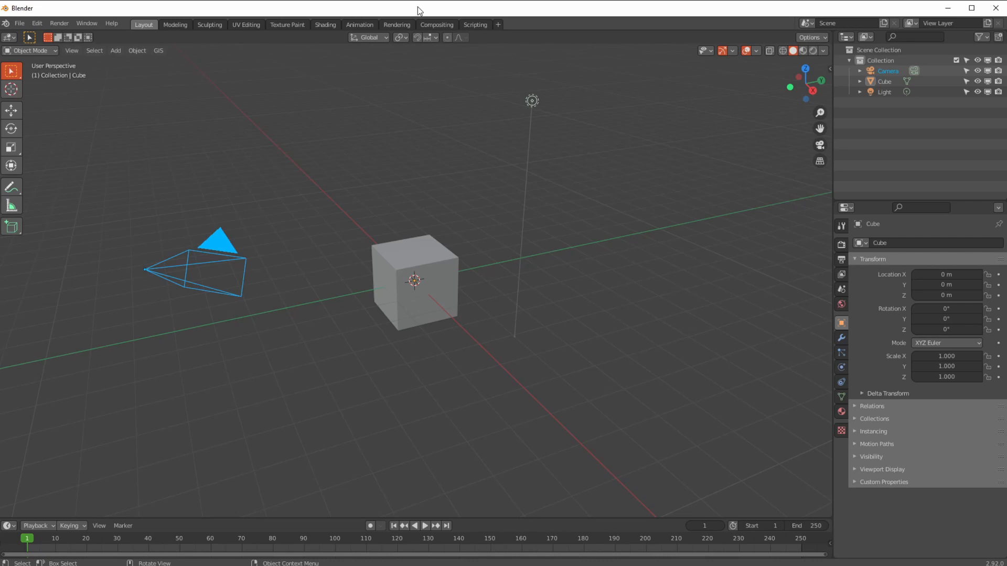
Step: Open the add-on preferences, look through the enabled add-ons and disable Add Mesh: Extra Objects
click(37, 24)
click(48, 183)
drag(2, 62, 179, 99)
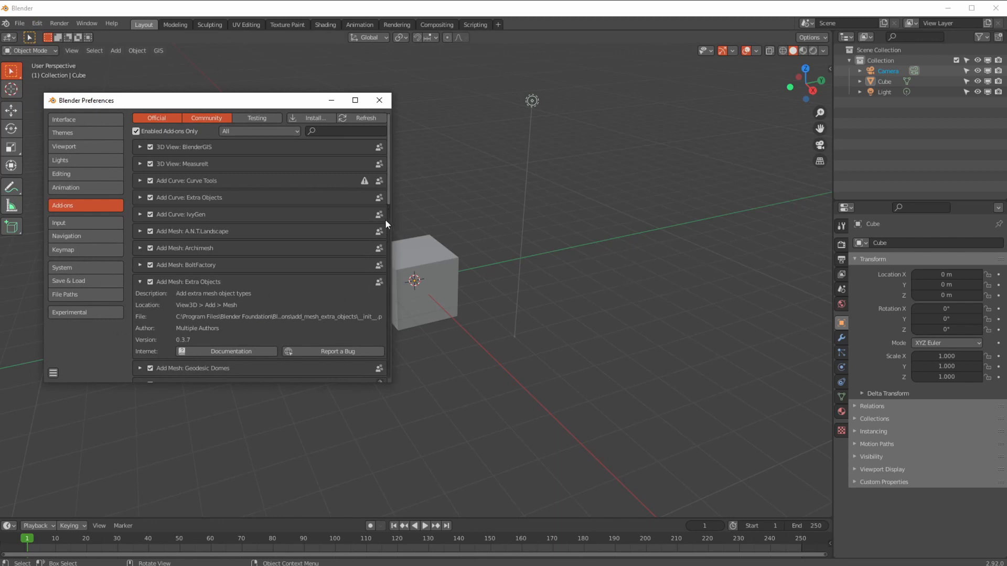
scroll(385, 219, down, 4)
scroll(388, 231, up, 3)
scroll(387, 210, up, 1)
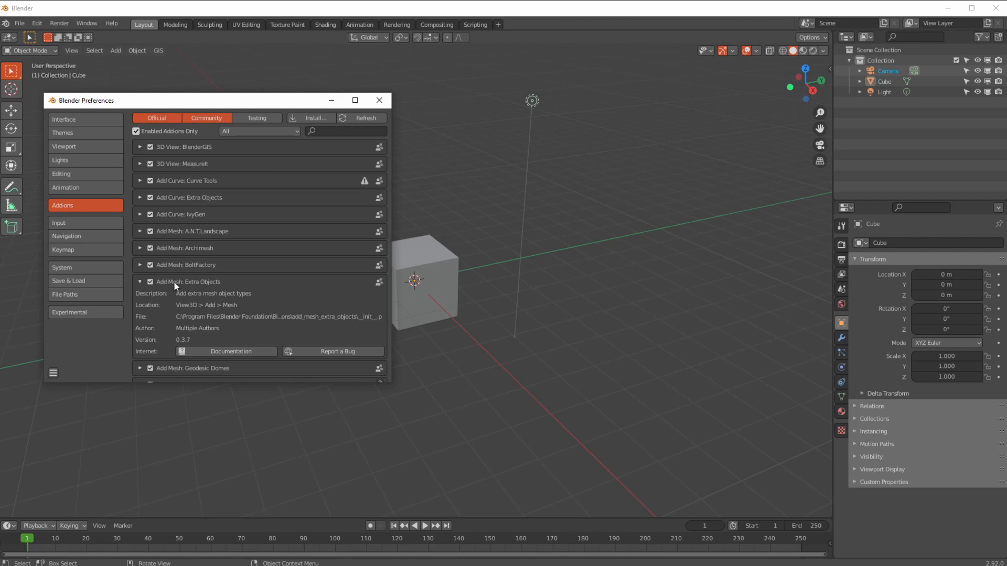
click(149, 282)
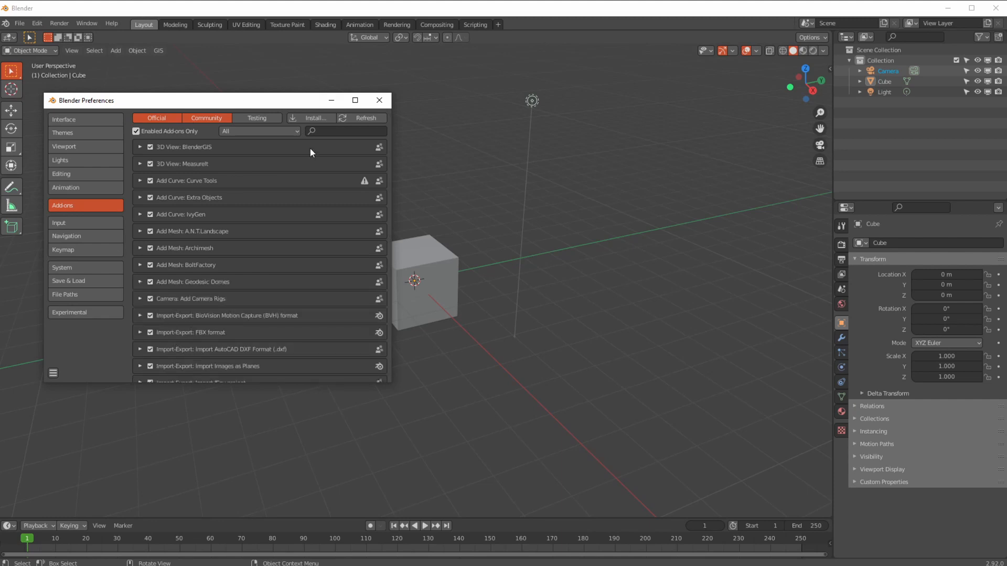
Step: Search all add-ons for "extra", including disabled ones, enable Add Mesh: Extra Objects and close the preferences
click(325, 131)
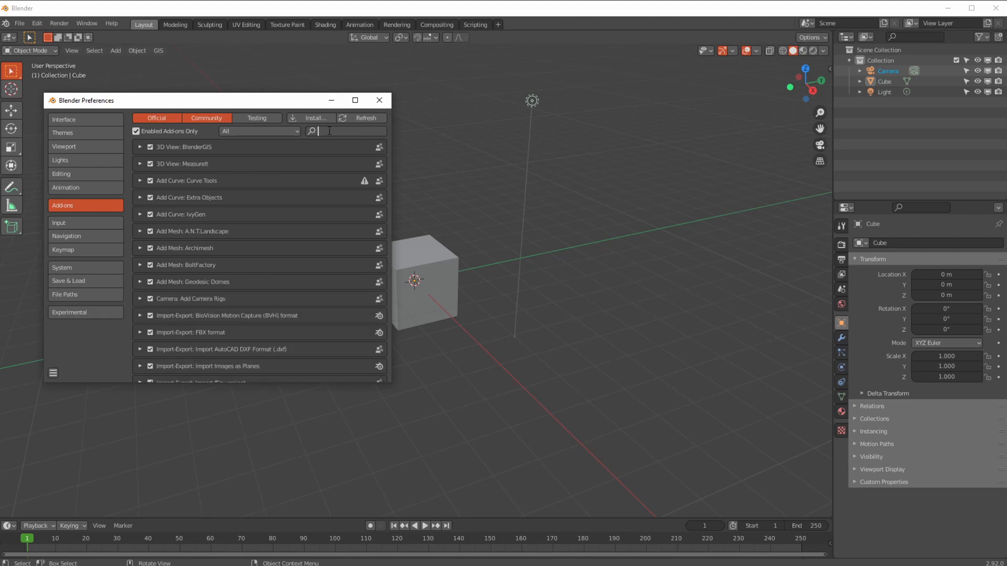
text(extra)
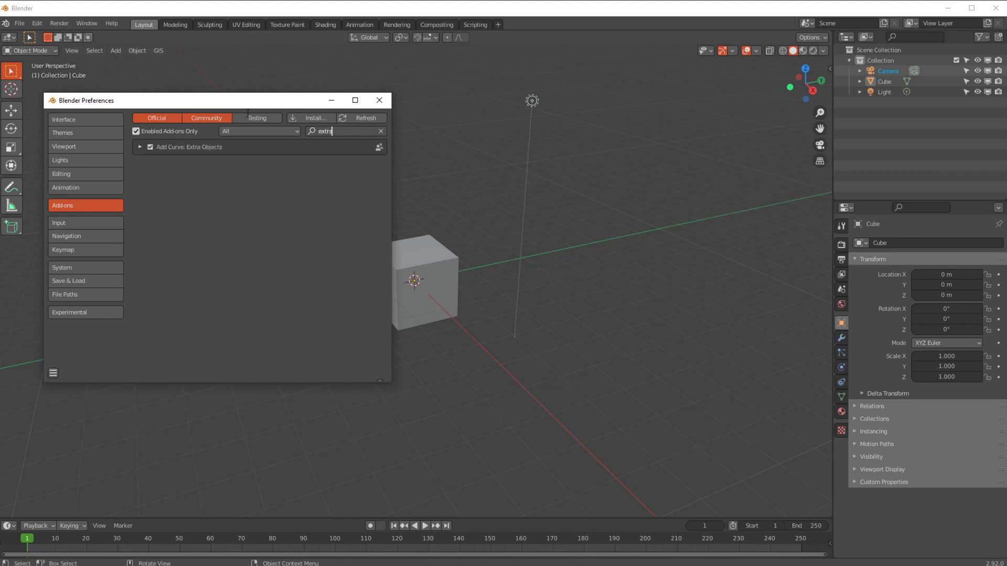
click(136, 131)
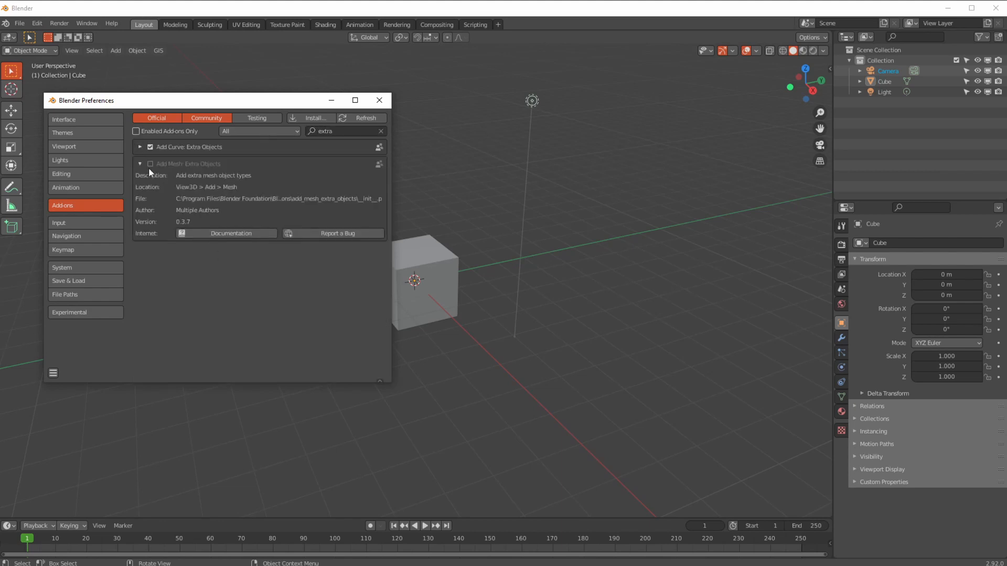
click(150, 164)
click(379, 100)
click(134, 50)
mouse_move(115, 52)
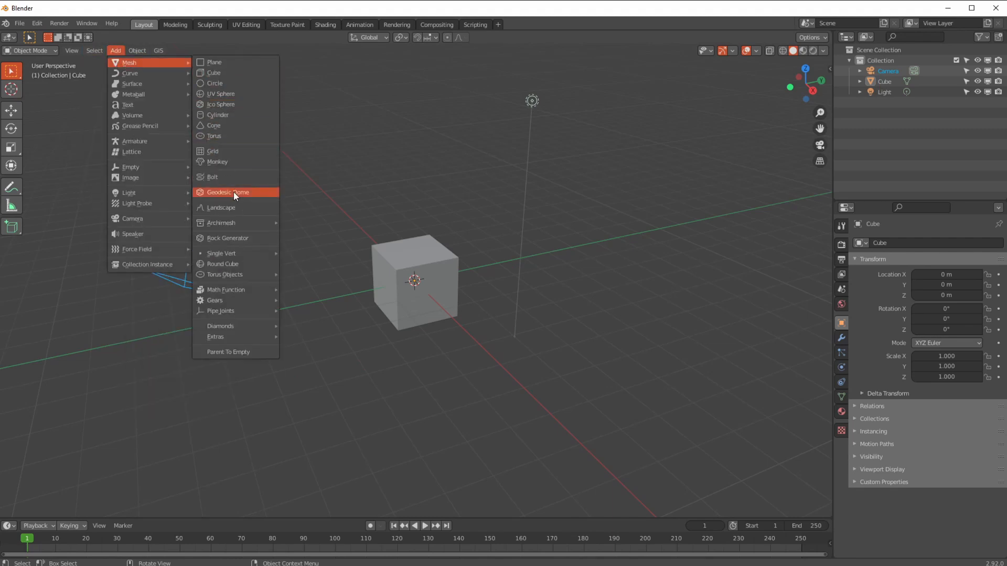
mouse_move(222, 224)
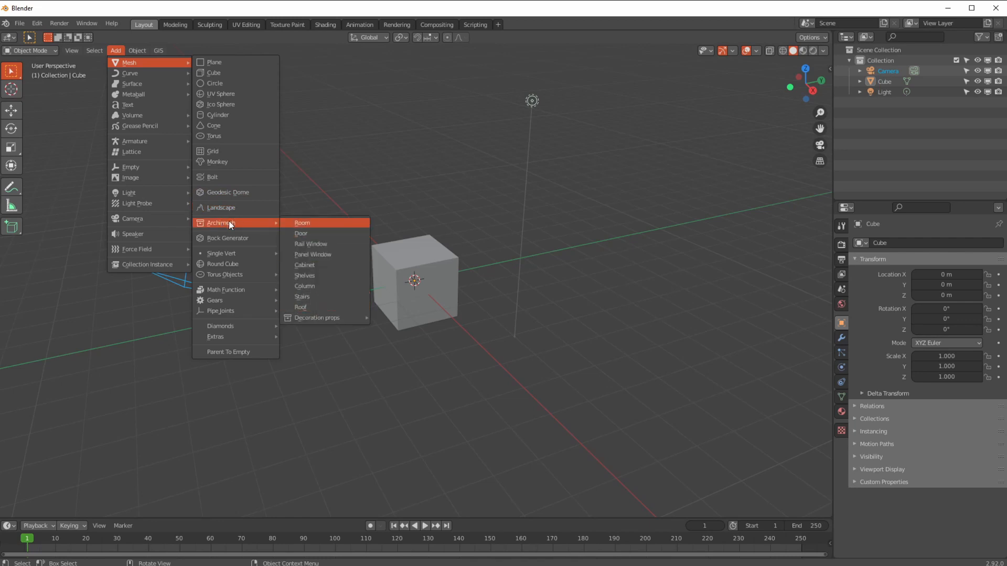
mouse_move(211, 257)
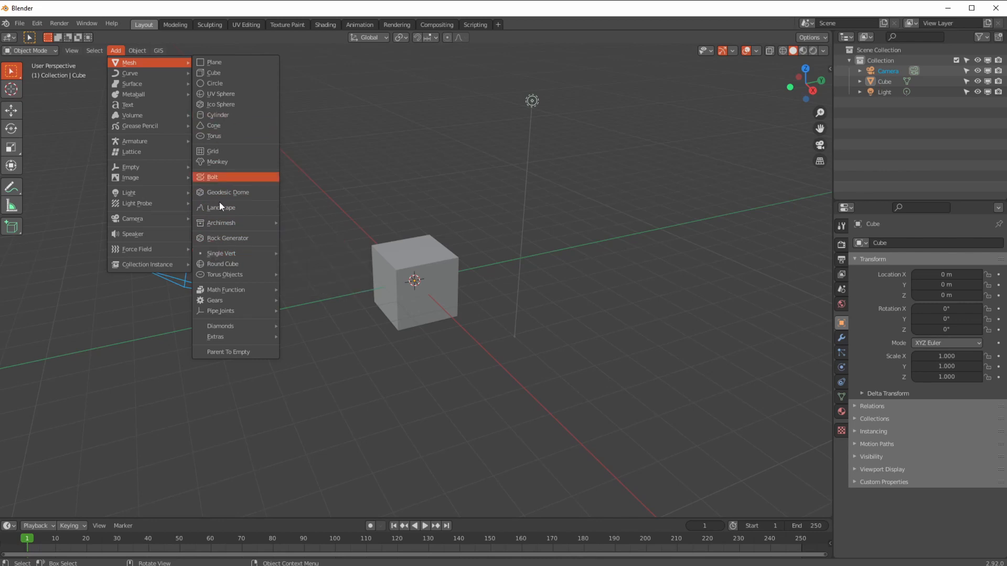
mouse_move(222, 312)
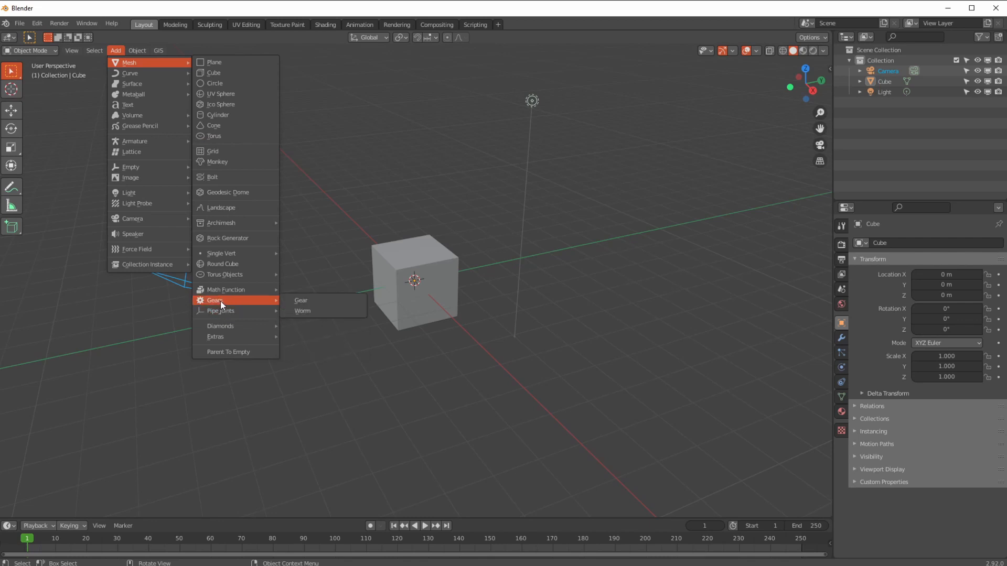
mouse_move(218, 335)
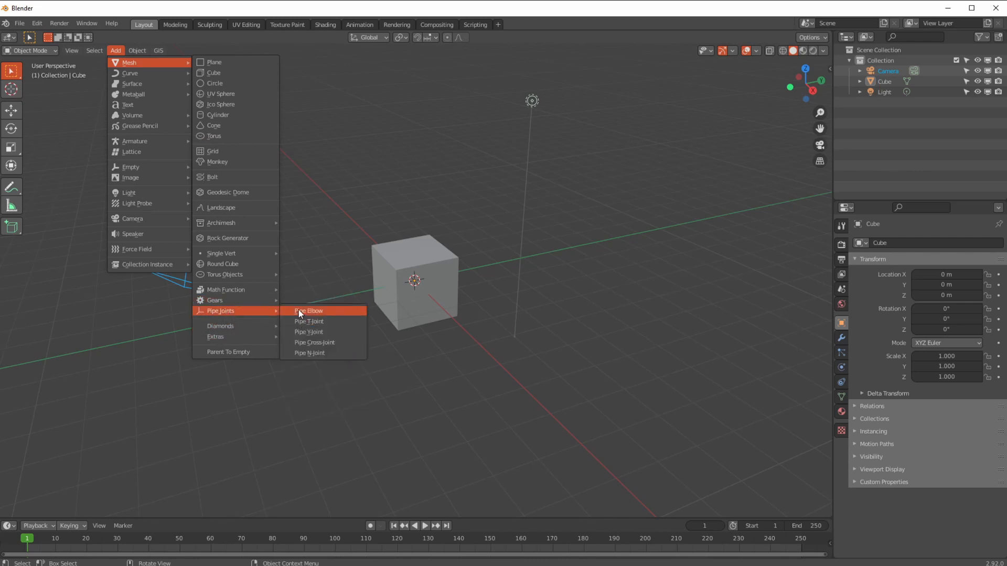
Step: Delete the default cube and the light from the scene
click(405, 313)
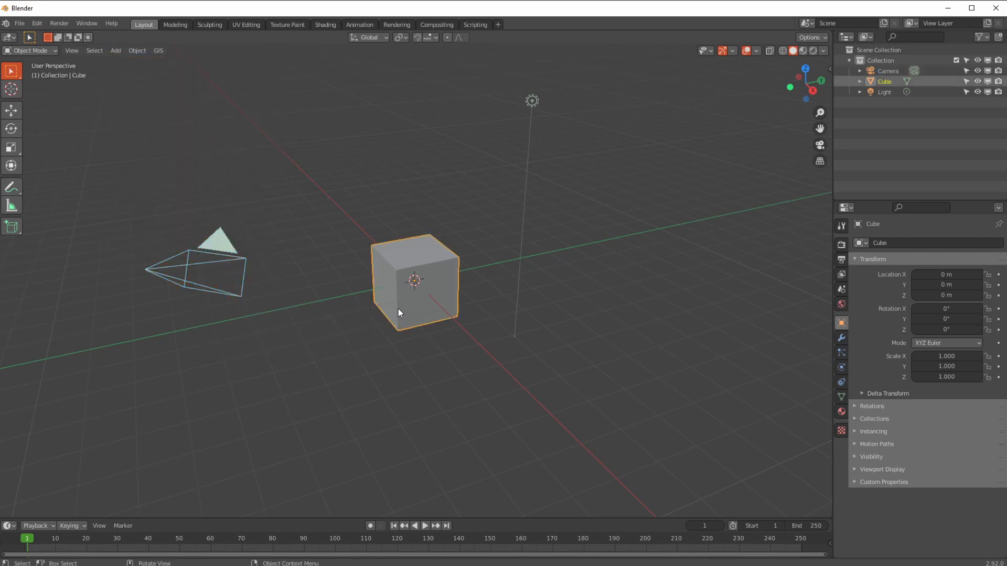
key(Delete)
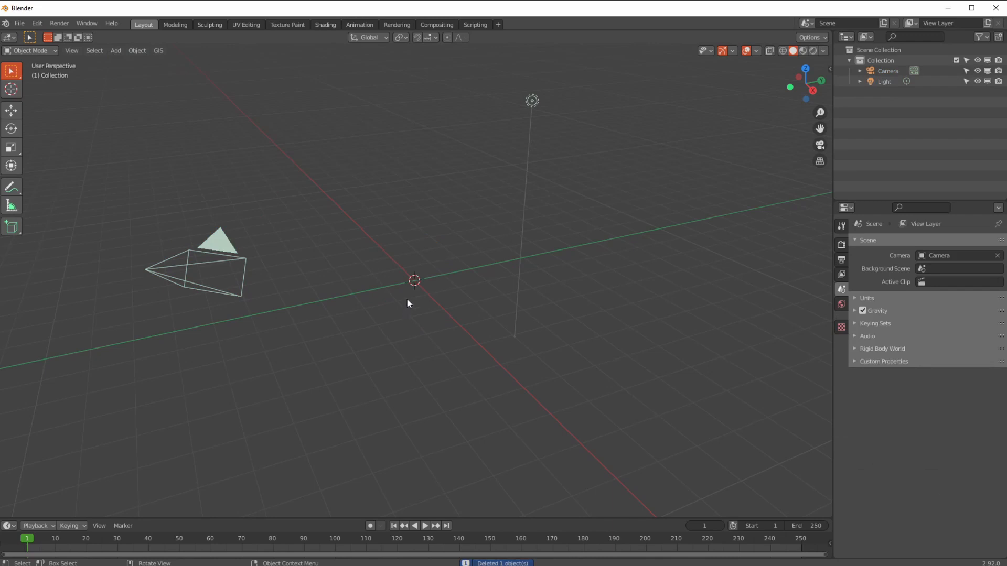
drag(516, 85, 556, 131)
key(Delete)
drag(127, 226, 315, 399)
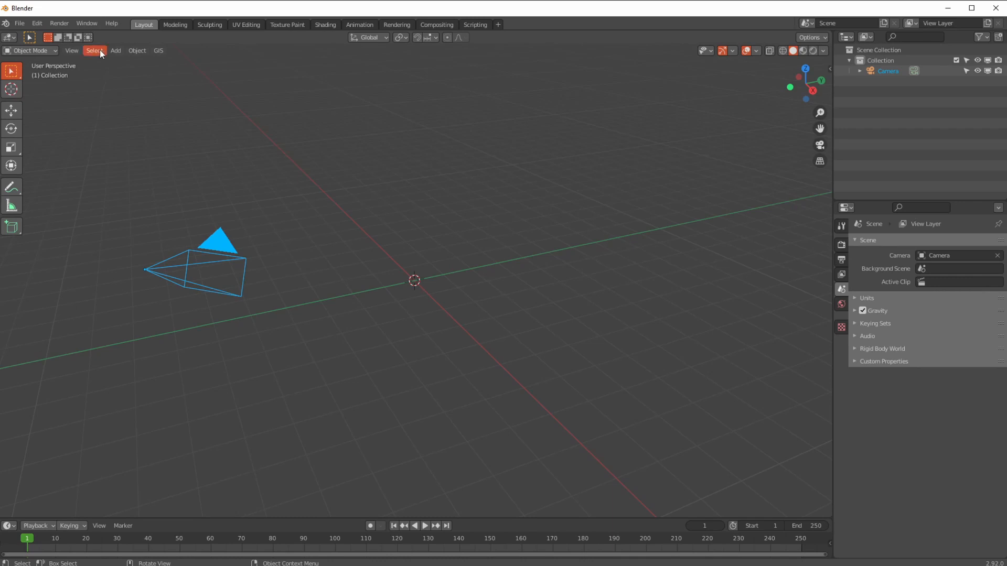
Step: Add a UV sphere at the origin and shade it smooth
click(115, 50)
mouse_move(116, 63)
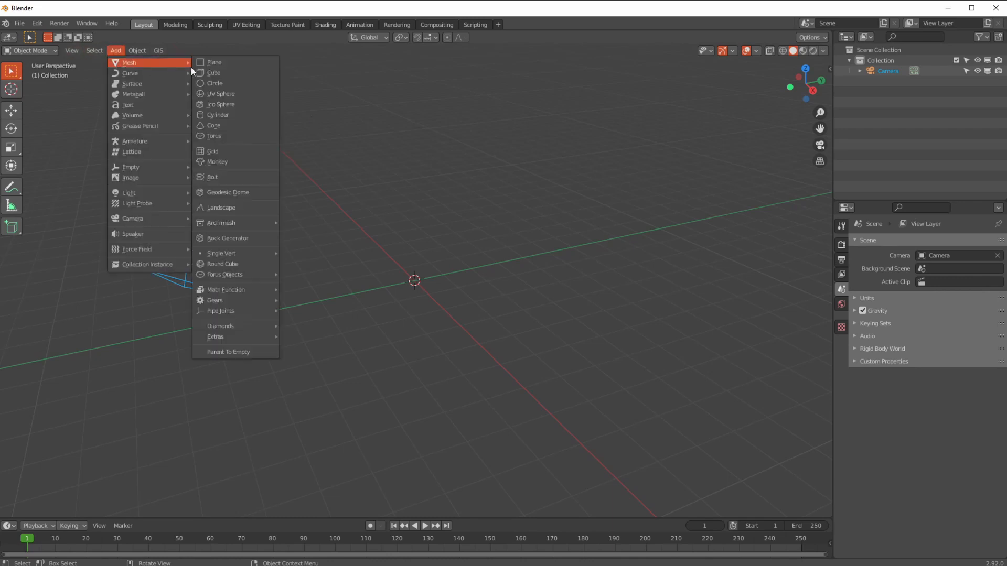
click(208, 95)
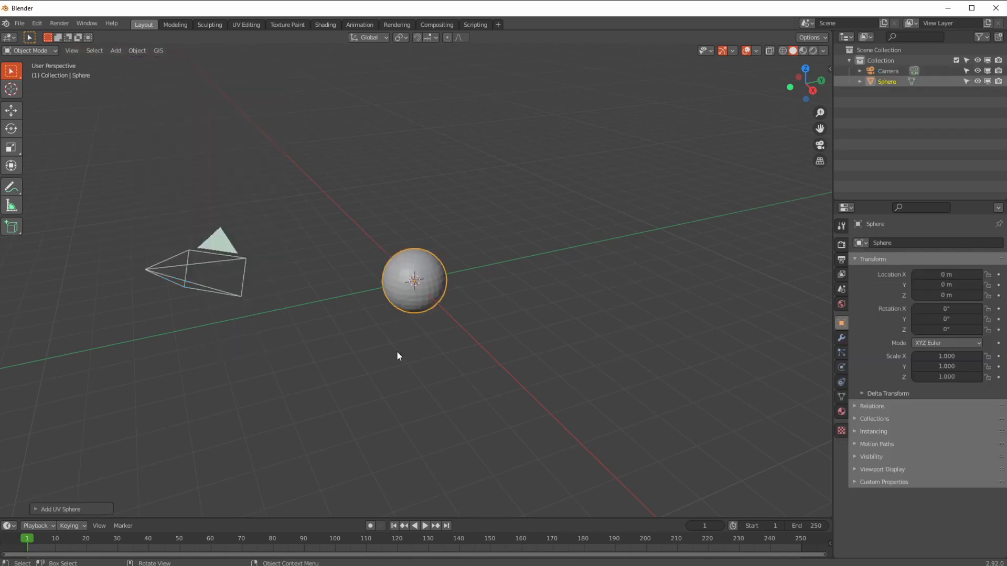
click(137, 50)
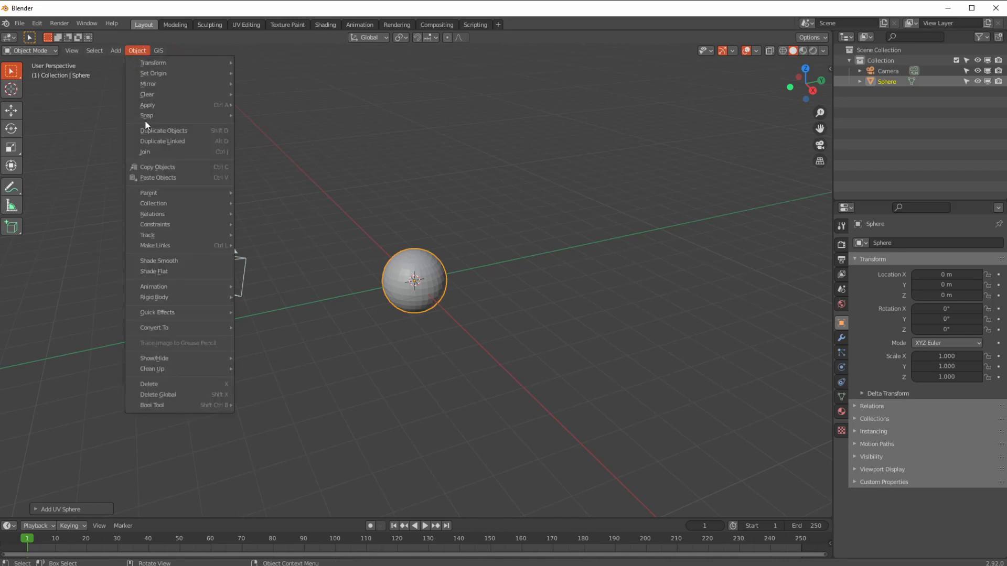
click(163, 264)
middle_drag(332, 341, 376, 329)
middle_drag(426, 207, 357, 319)
scroll(349, 343, down, 2)
scroll(364, 322, down, 2)
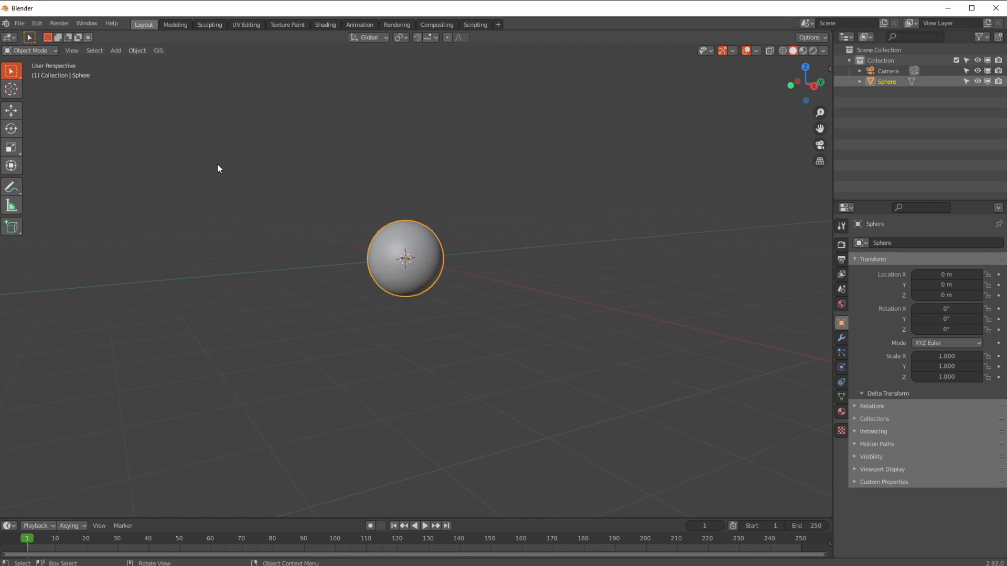
Step: Try out a Pipe N-Joint mesh at the origin, inspect it and delete it
click(134, 49)
mouse_move(118, 48)
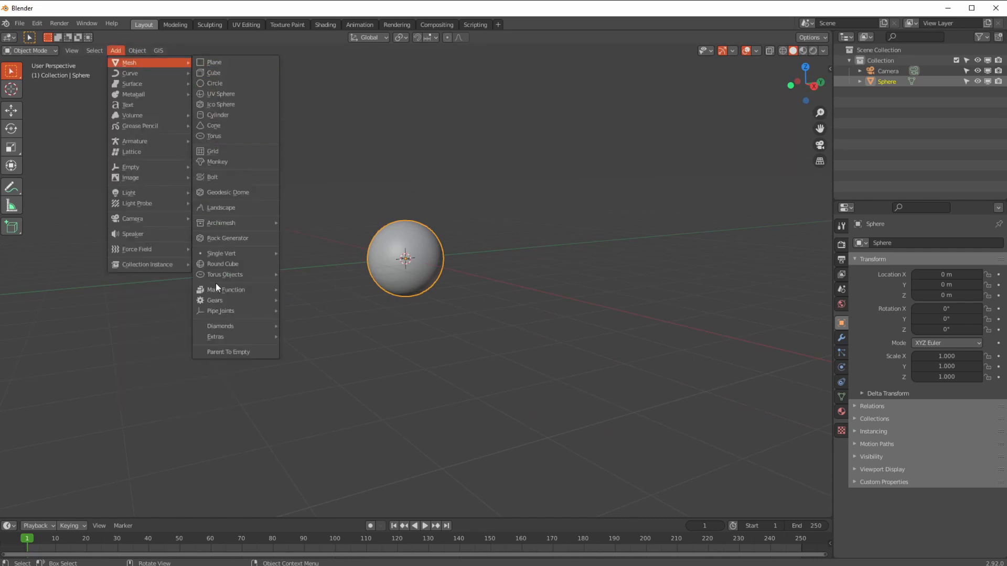
mouse_move(216, 312)
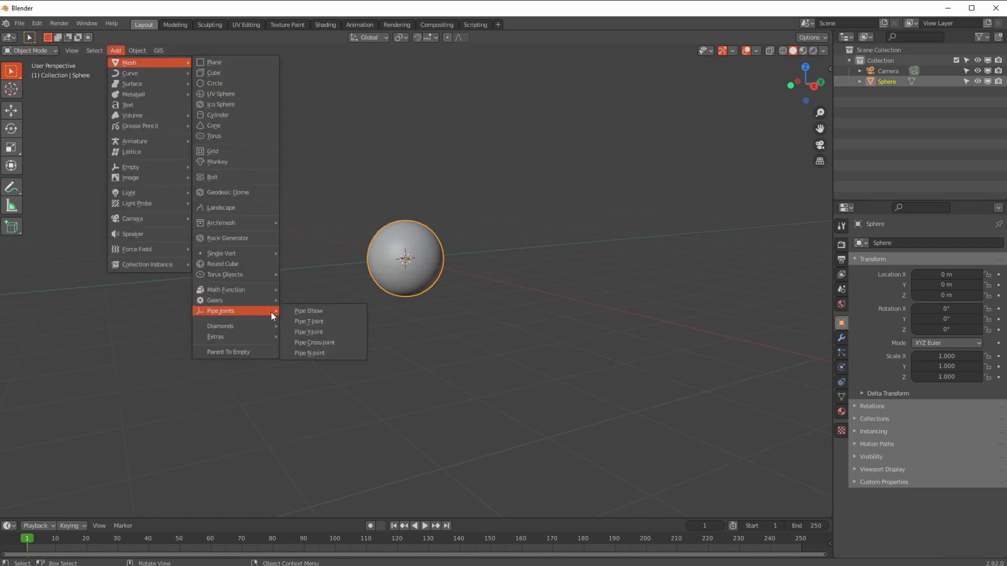
click(298, 351)
middle_drag(335, 344, 387, 344)
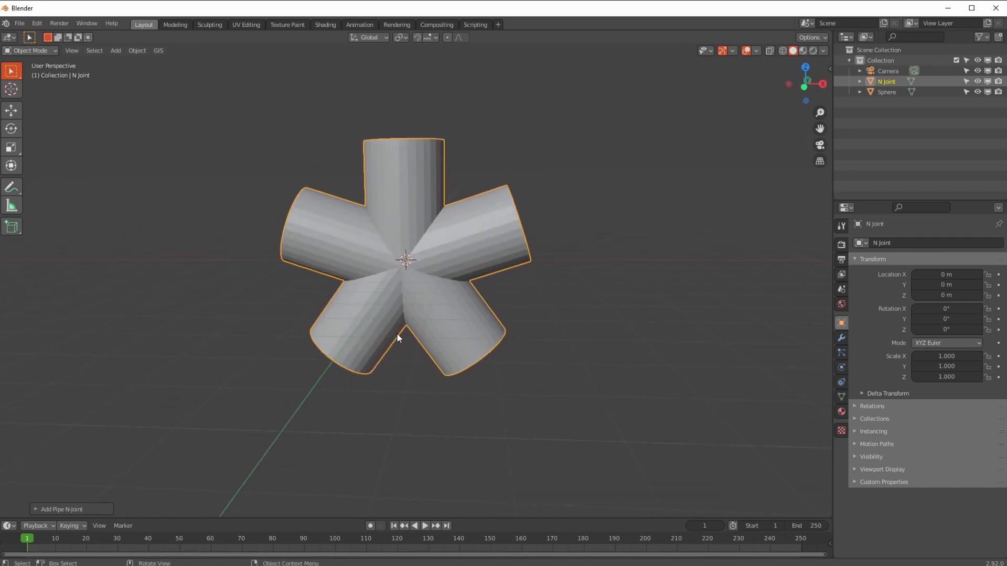
mouse_move(394, 340)
middle_down()
mouse_move(360, 353)
mouse_move(388, 348)
middle_up()
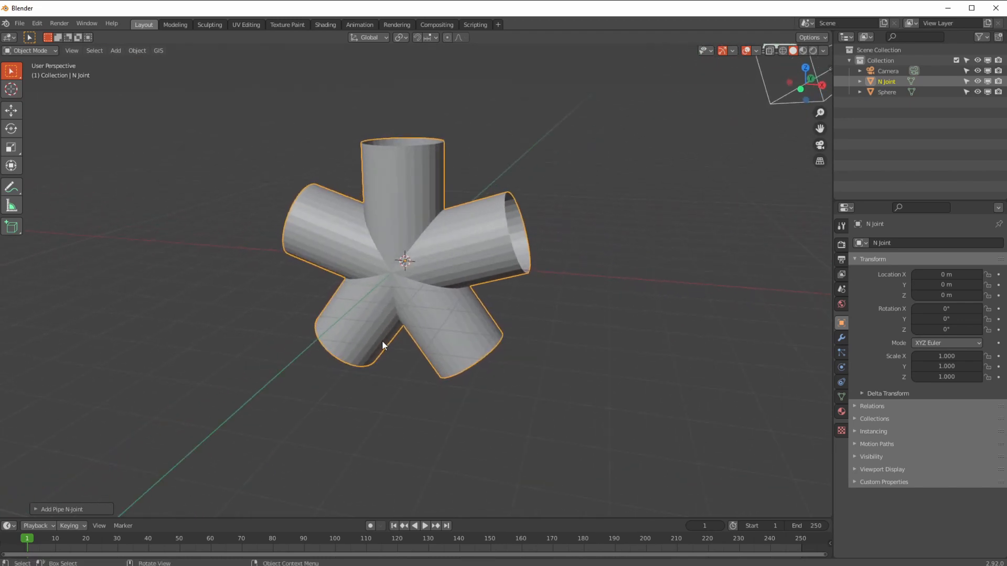
key(Delete)
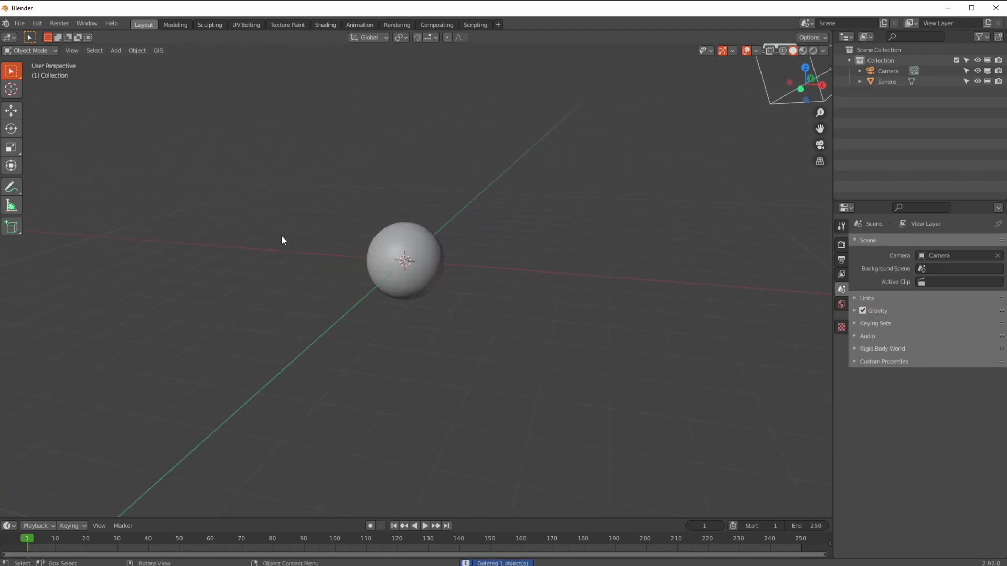
Step: Add a Pipe Elbow mesh at the origin and expand its creation settings
click(117, 51)
mouse_move(120, 65)
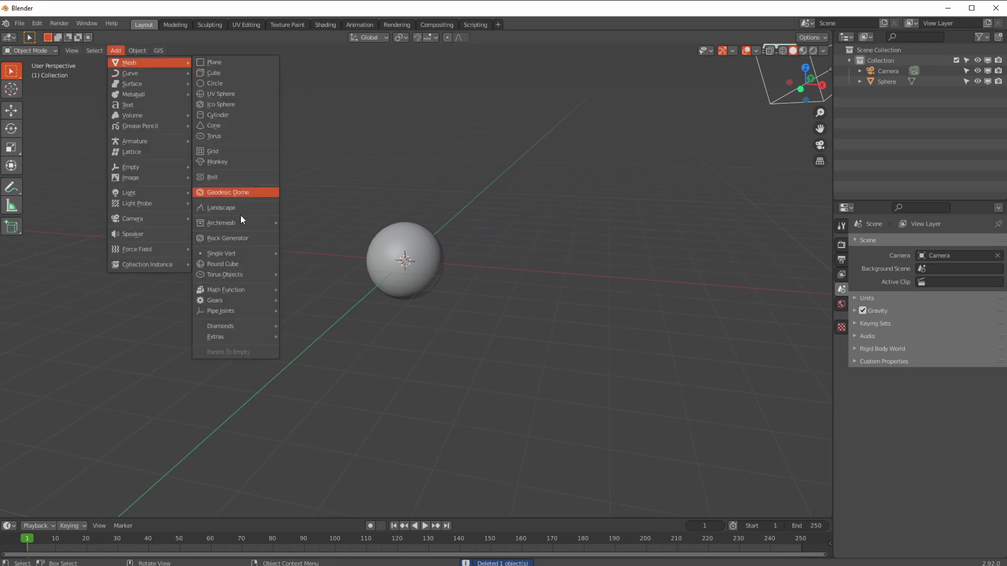
click(308, 314)
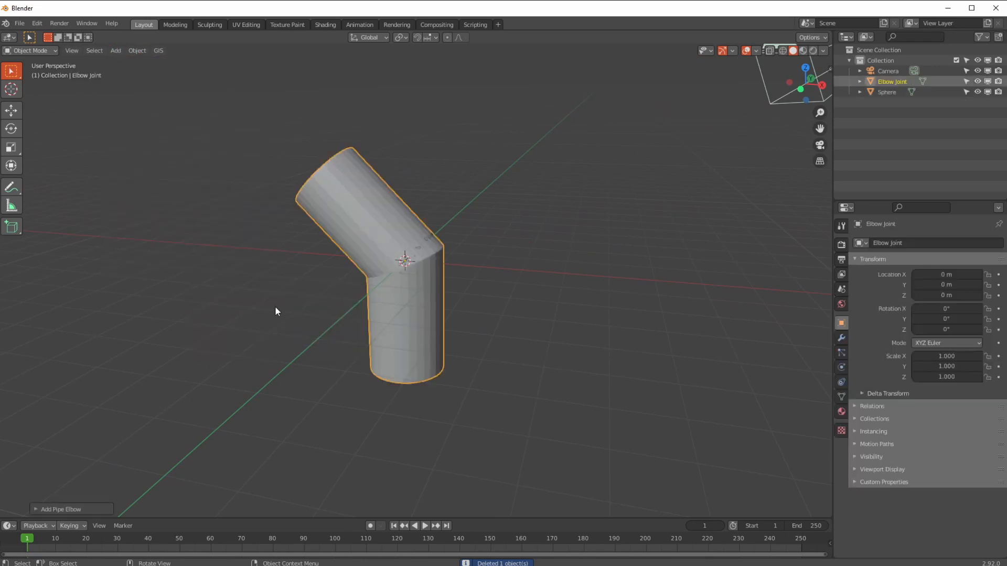
click(35, 507)
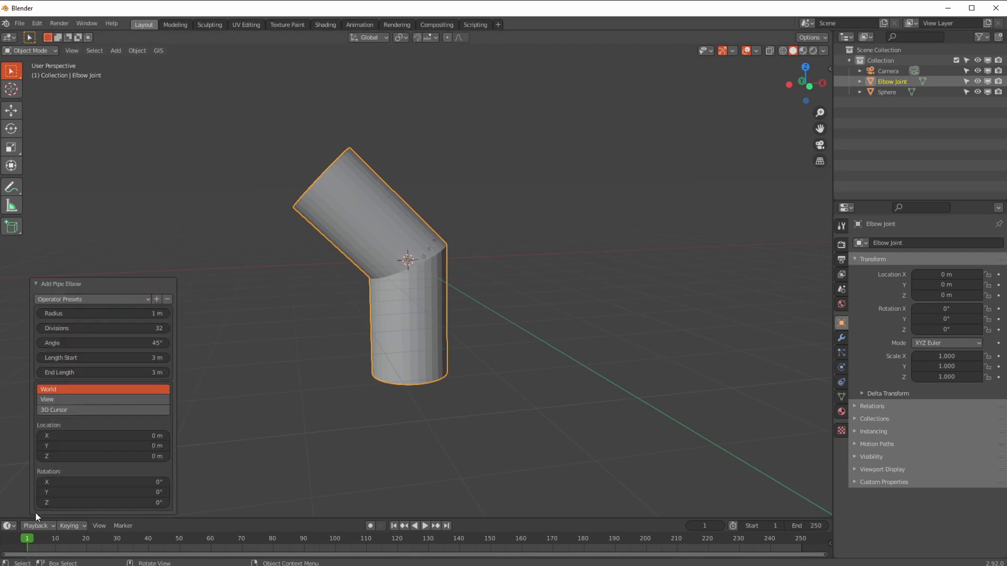
Step: Try a different radius for the pipe elbow and restore it to 1 m
click(148, 300)
click(132, 312)
drag(69, 316, 68, 314)
key(BackSpace)
key(BackSpace)
key(BackSpace)
key(BackSpace)
key(BackSpace)
key(Return)
middle_drag(87, 333, 408, 304)
mouse_move(293, 367)
middle_down()
mouse_move(336, 369)
mouse_move(293, 357)
middle_up()
Step: Set the pipe elbow's angle to 90°
click(83, 344)
text(45d)
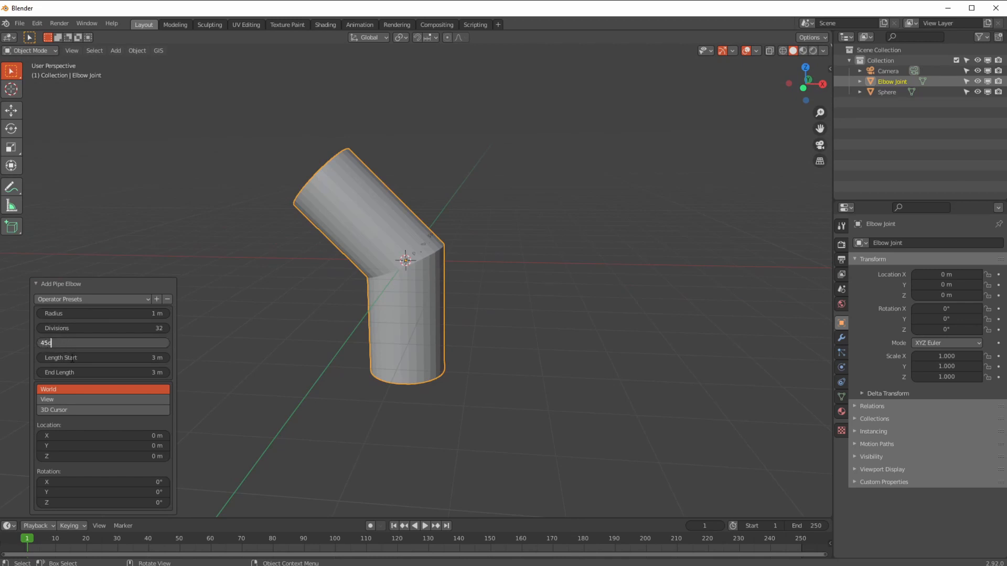
key(Return)
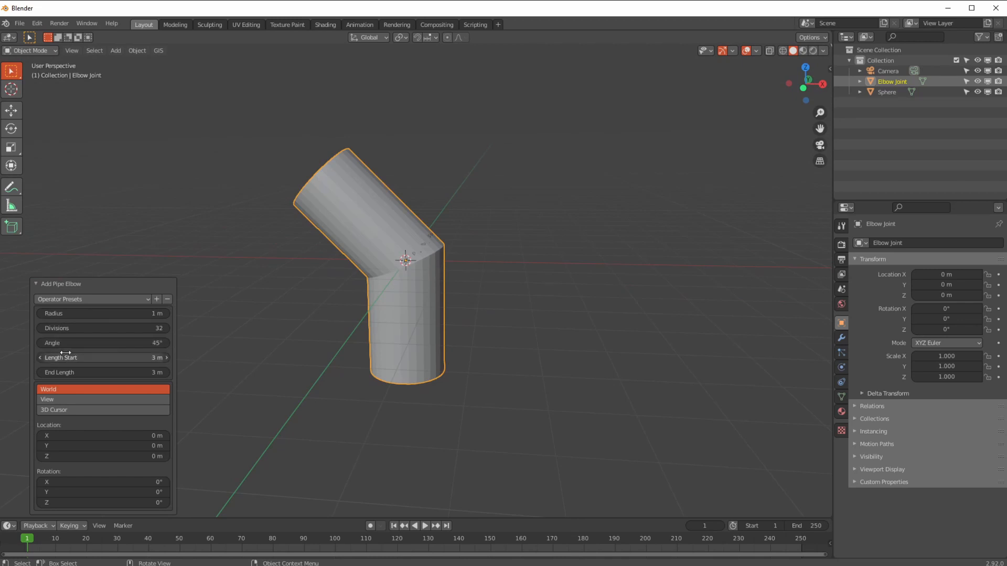
drag(84, 343, 724, 330)
click(146, 344)
text(90)
key(Return)
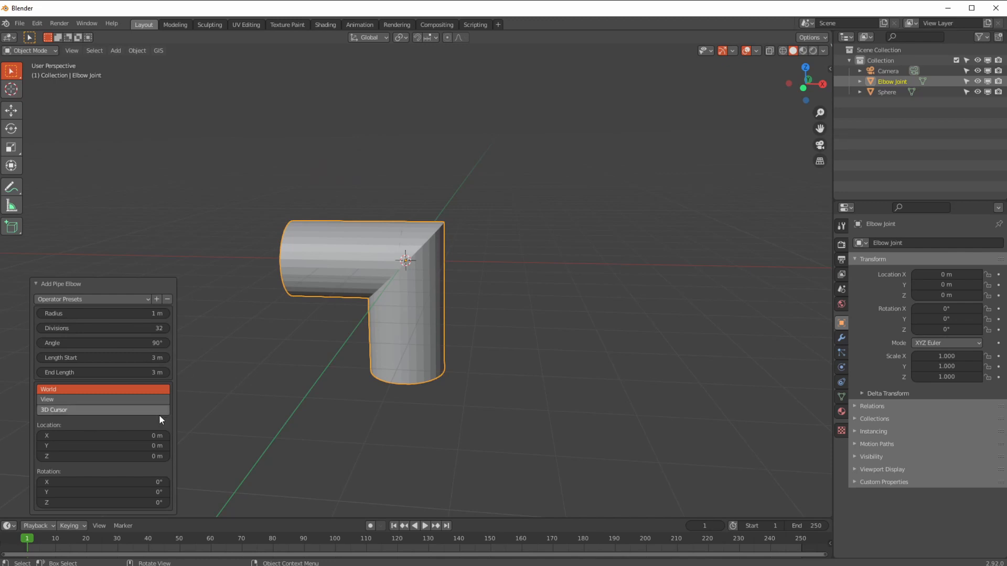
Step: Set the pipe elbow's start length to 2 m
mouse_move(86, 360)
mouse_down()
mouse_move(97, 361)
mouse_move(86, 360)
mouse_up()
click(85, 360)
key(BackSpace)
key(BackSpace)
key(BackSpace)
key(BackSpace)
key(BackSpace)
key(BackSpace)
text(2)
key(Return)
Step: Set the pipe elbow's end length to 6 m
drag(73, 372, 135, 373)
click(135, 372)
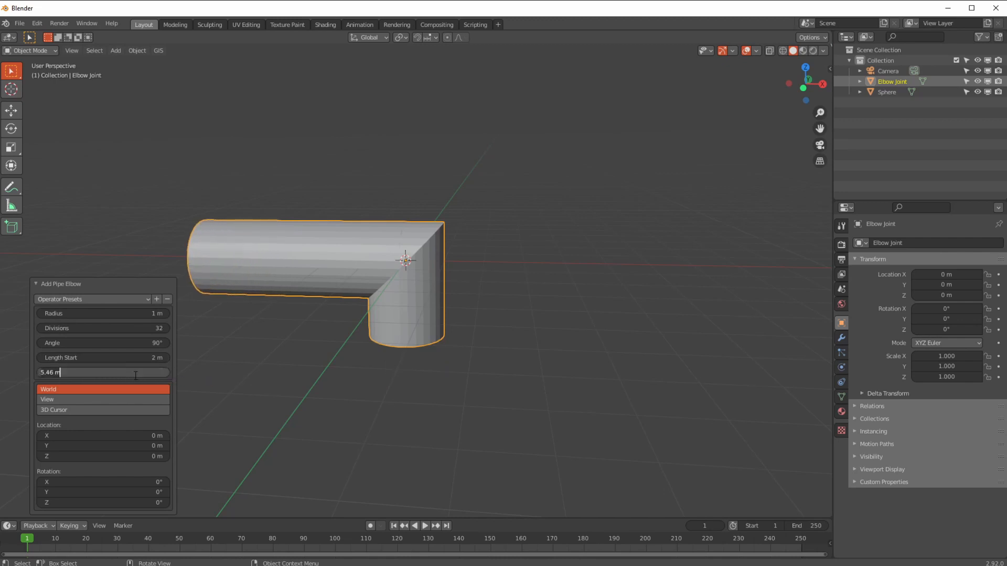
key(BackSpace)
key(BackSpace)
key(BackSpace)
key(BackSpace)
key(BackSpace)
key(BackSpace)
text(6)
key(Return)
middle_drag(221, 380, 264, 357)
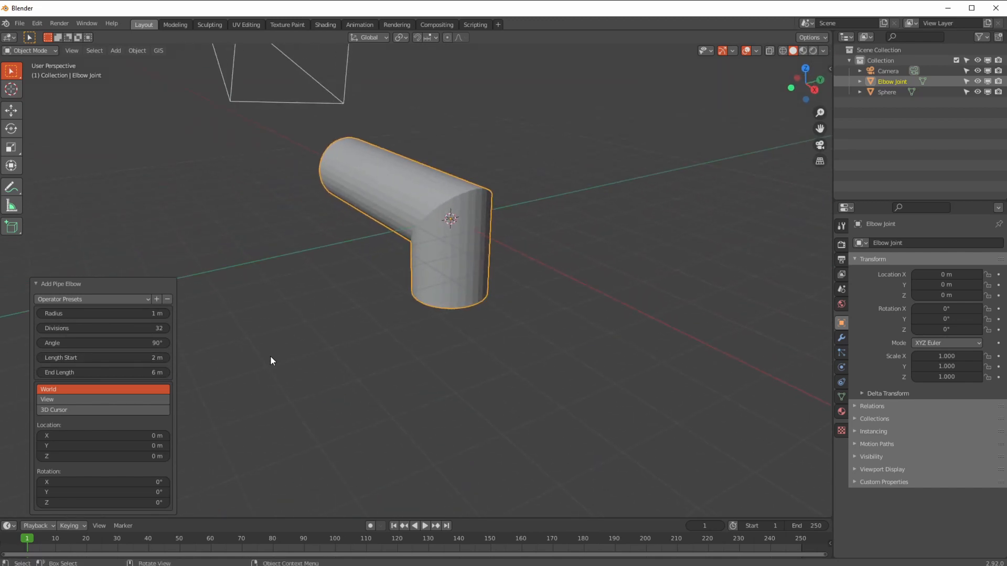
Step: Activate the Move tool and switch the pipe elbow to Edit Mode to inspect its mesh
click(11, 110)
middle_drag(246, 262, 367, 238)
scroll(367, 238, up, 3)
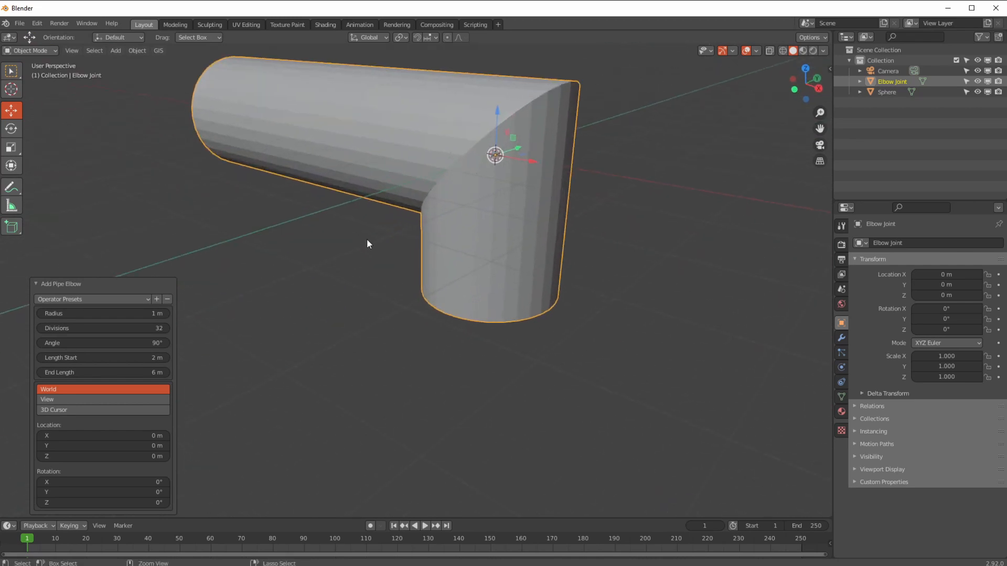
click(27, 51)
click(23, 74)
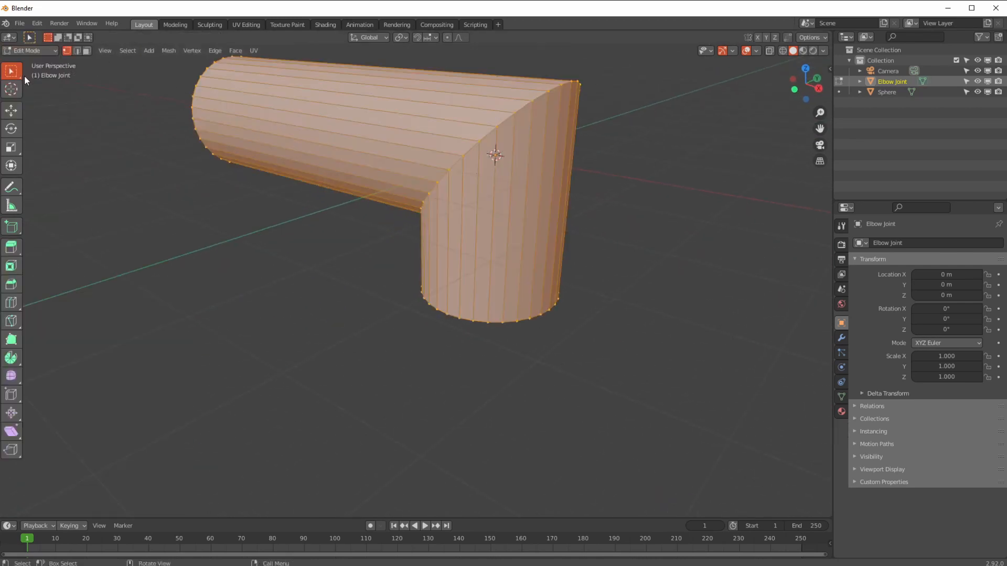
middle_drag(234, 179, 247, 173)
scroll(367, 202, up, 1)
shift+middle_drag(371, 201, 351, 273)
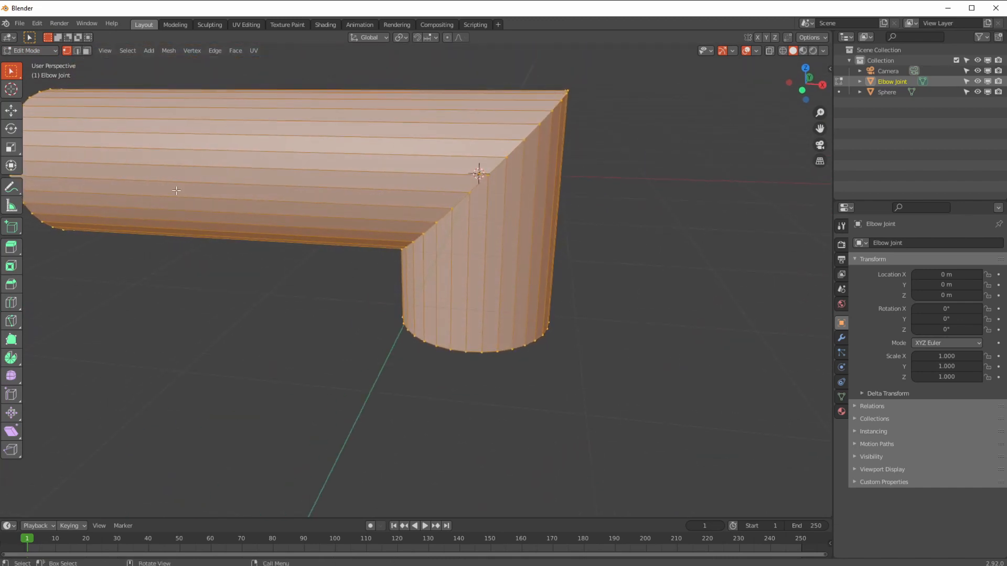
Step: Switch to edge selection and select the edge loop around the pipe elbow's mitred corner
click(52, 51)
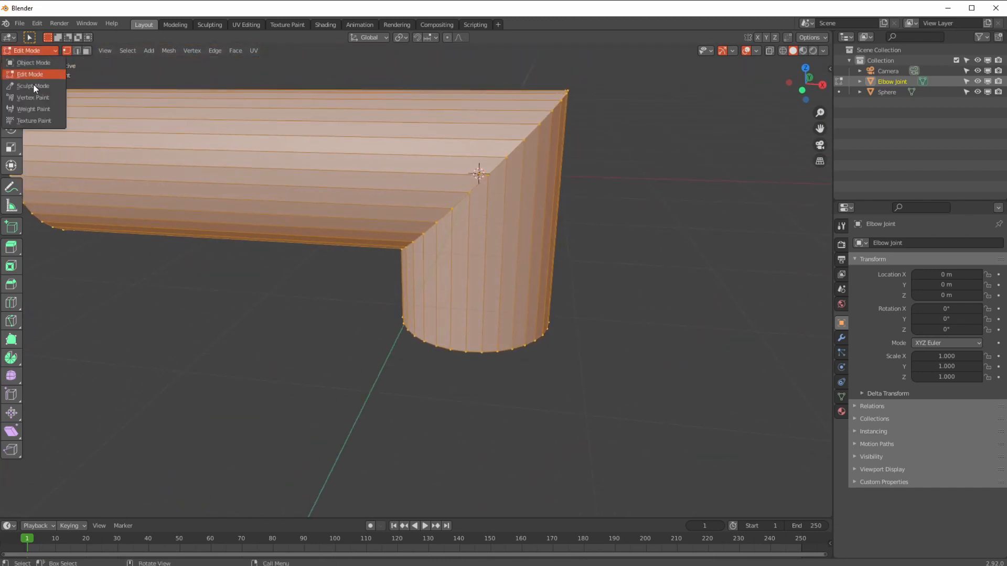
click(453, 208)
click(77, 51)
alt+click(430, 192)
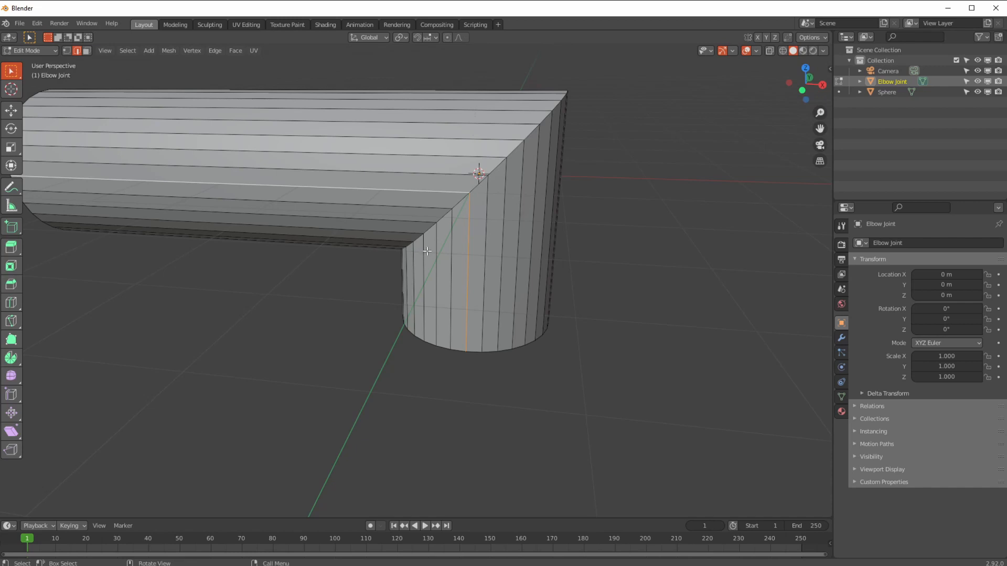
alt+click(433, 298)
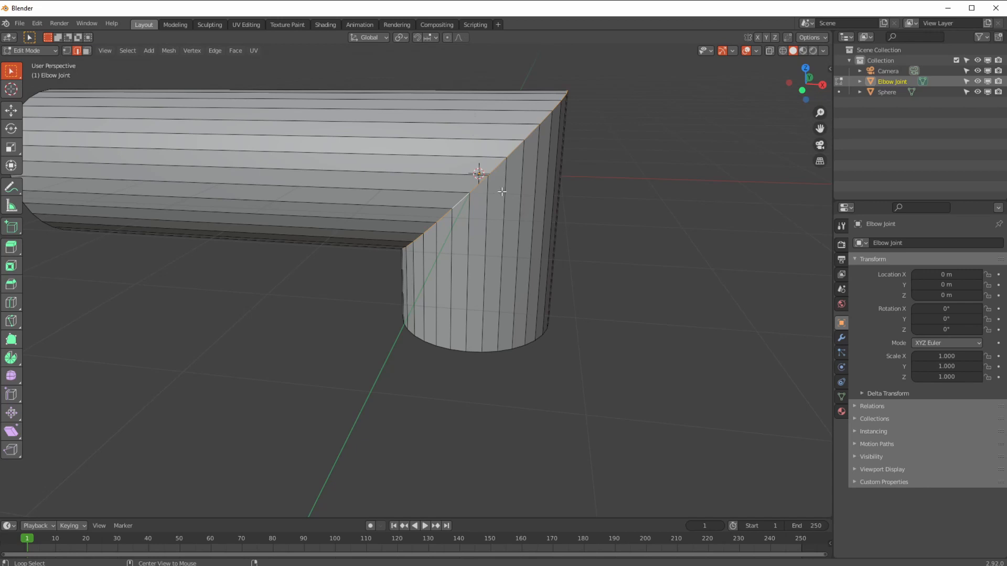
Step: Try selecting several lengthwise edges of the elbow together with the rim of its short end
alt+click(409, 190)
alt+shift+click(399, 152)
alt+shift+click(445, 126)
alt+shift+click(455, 352)
middle_drag(458, 386, 439, 310)
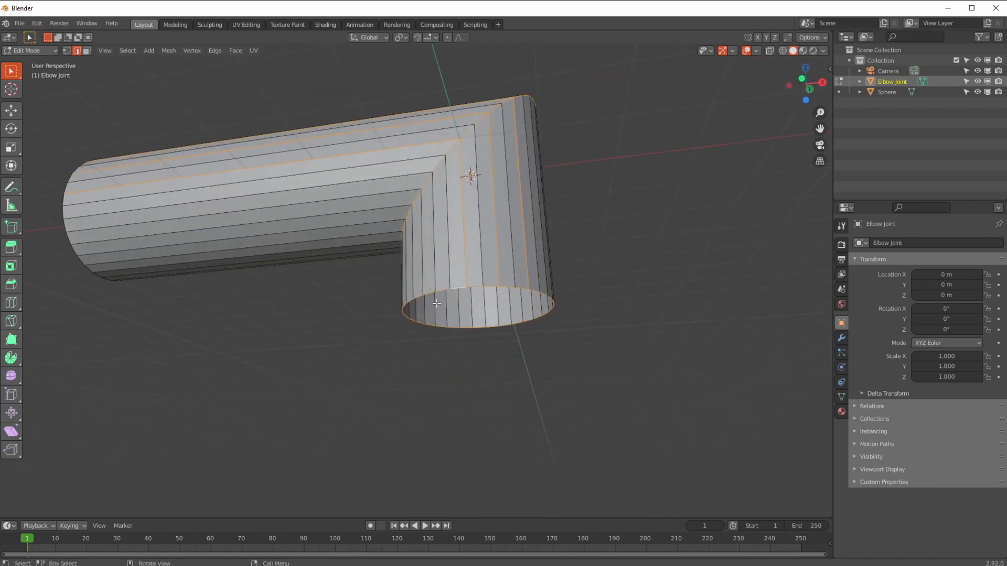
Step: Select only the edge loop around the mitred corner and bevel it with a width of about 0.431 m
alt+click(411, 296)
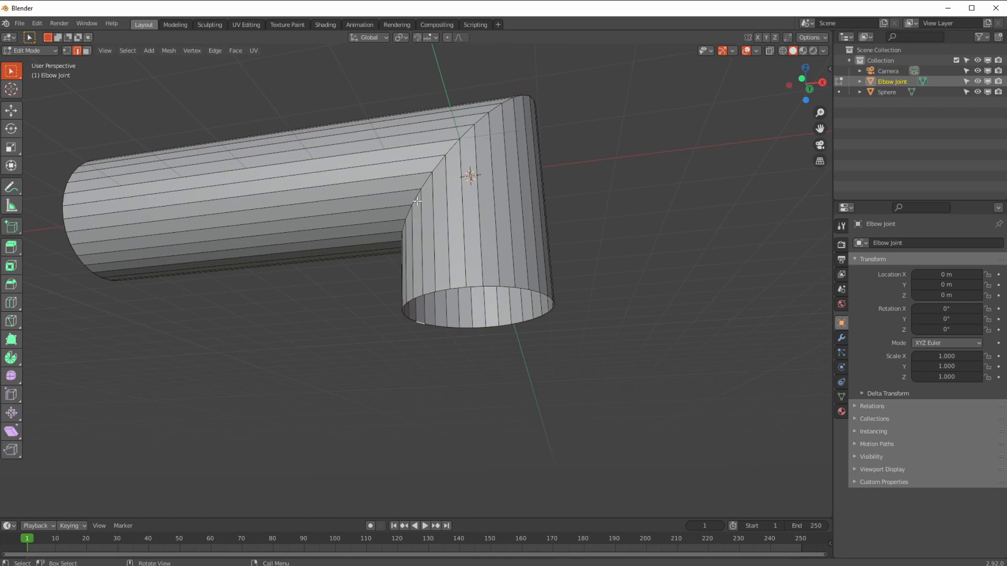
alt+click(440, 165)
middle_drag(414, 268, 425, 313)
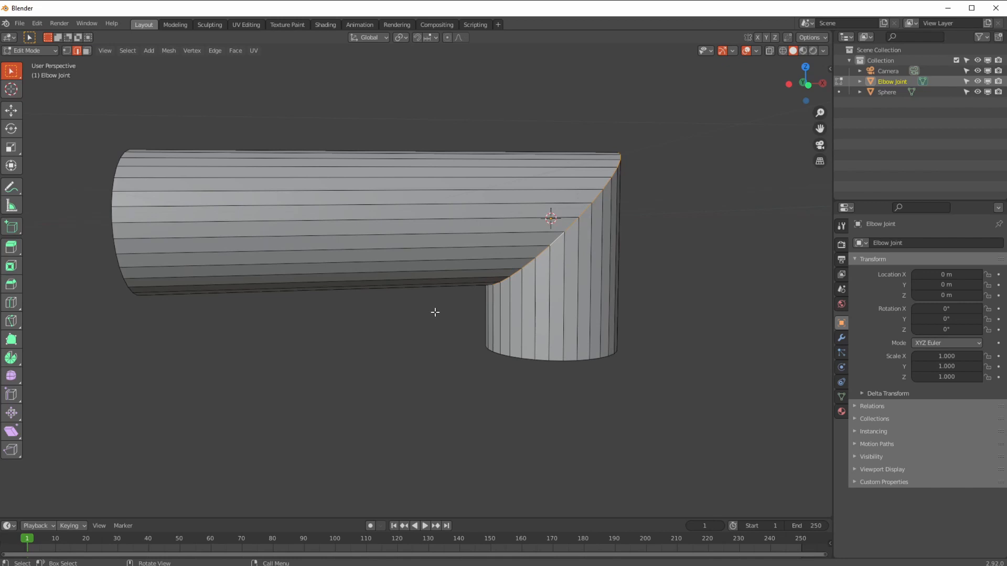
key(ctrl+b)
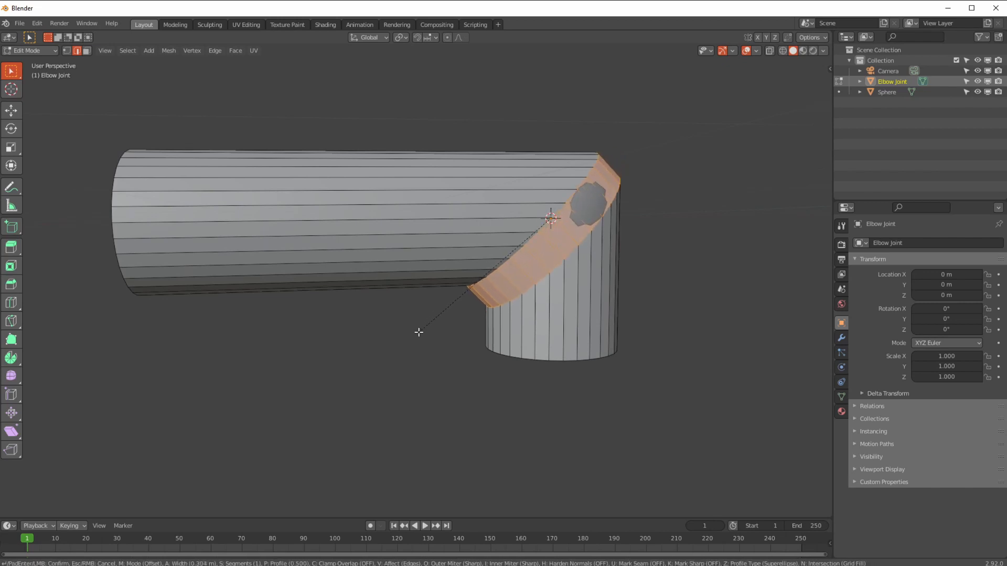
click(416, 334)
middle_drag(389, 333, 246, 332)
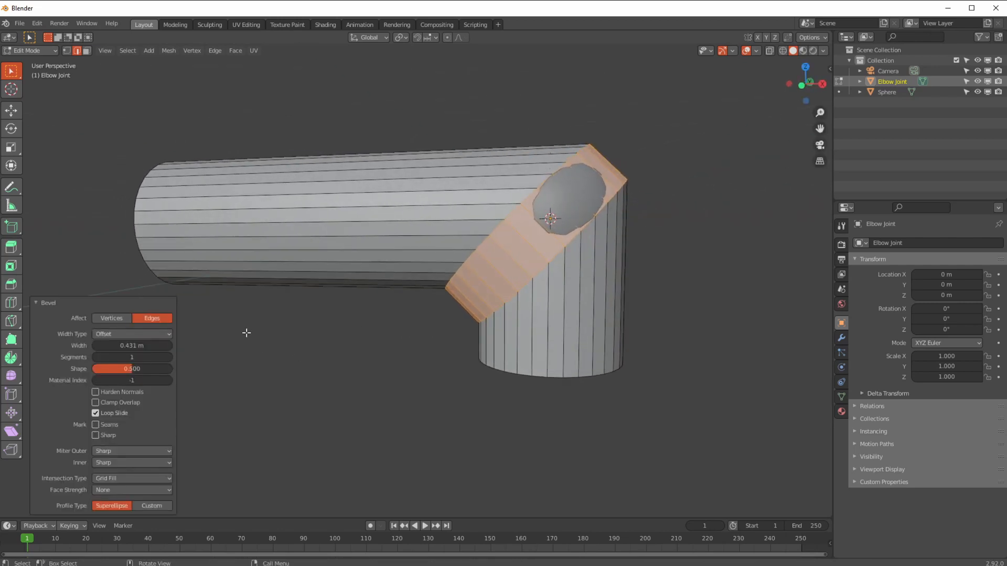
Step: Increase the corner bevel to 5 segments
click(168, 357)
click(168, 357)
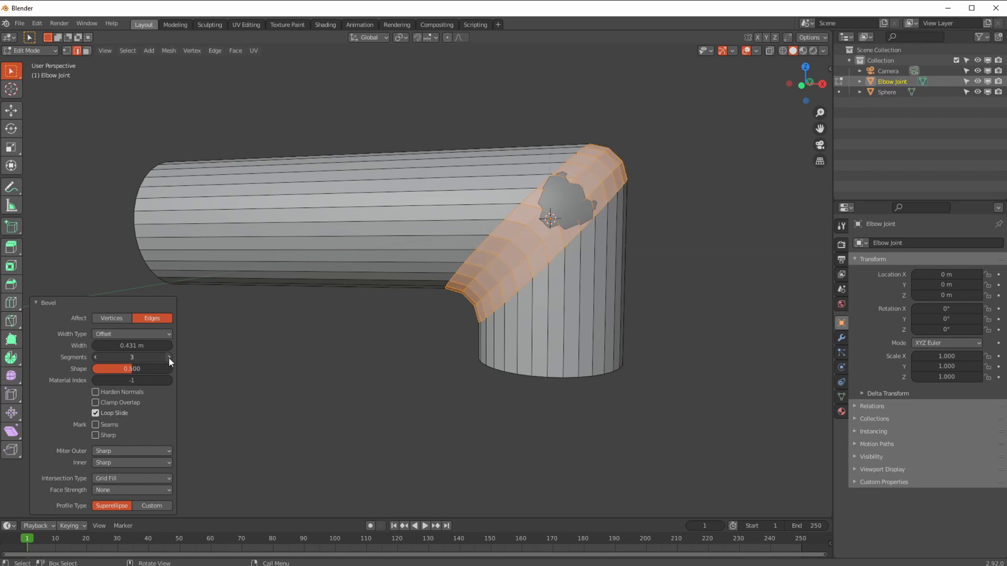
click(168, 357)
click(167, 357)
middle_drag(311, 387, 257, 391)
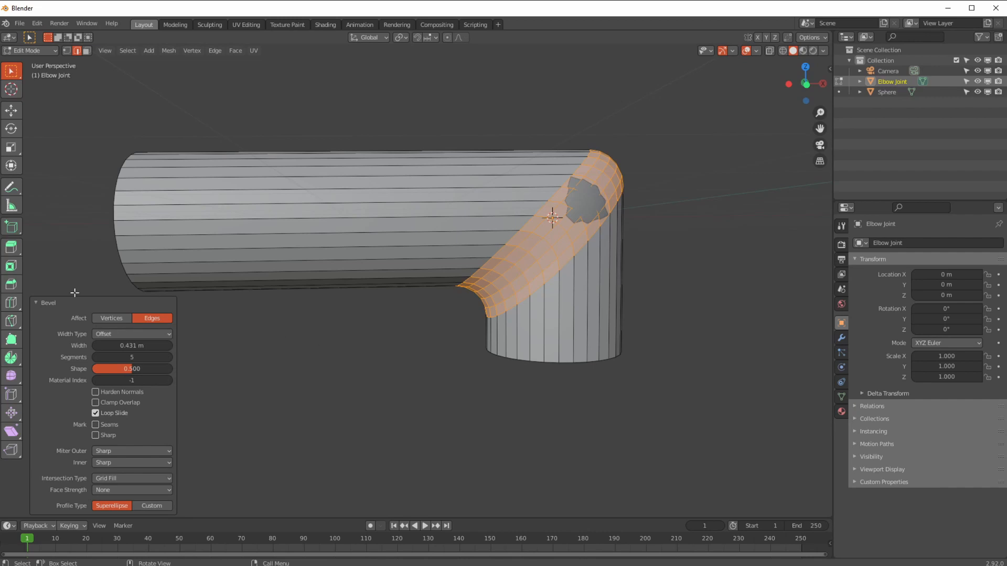
Step: Try the Width and Depth width types on the bevel, reduce its width to 0.131 m, and undo the bevel
click(101, 334)
click(100, 358)
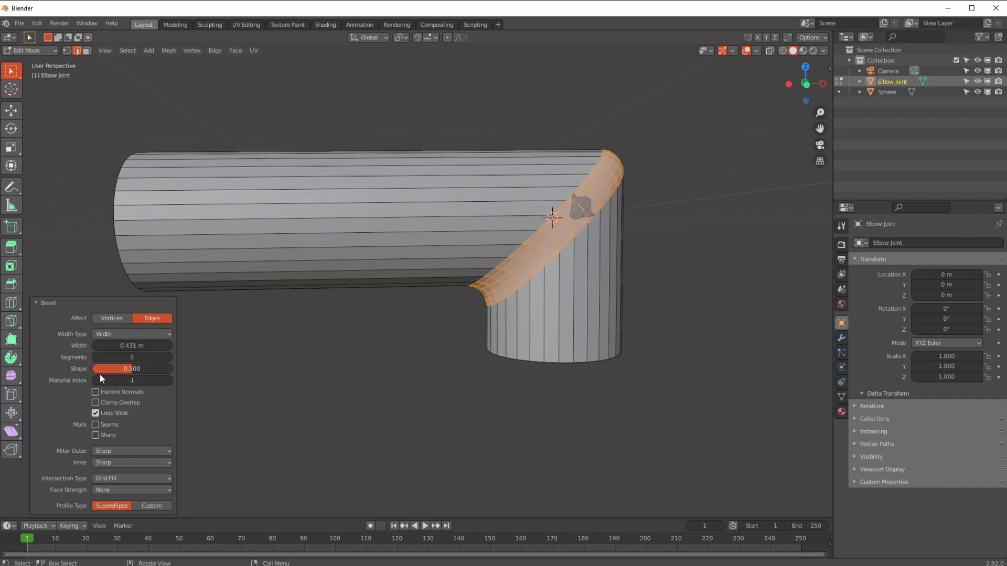
click(108, 335)
click(107, 368)
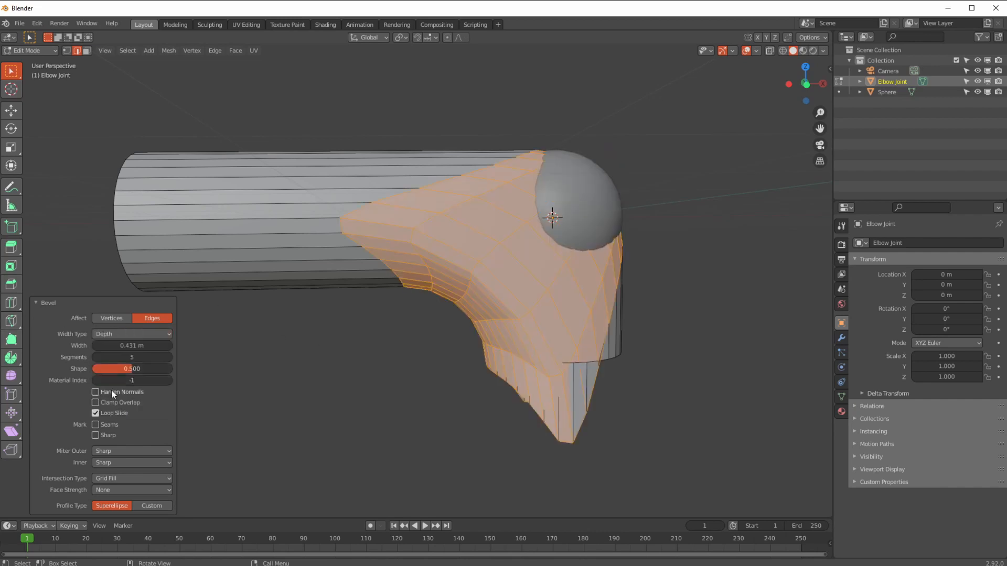
mouse_move(122, 346)
mouse_down()
mouse_move(95, 347)
mouse_move(125, 346)
mouse_up()
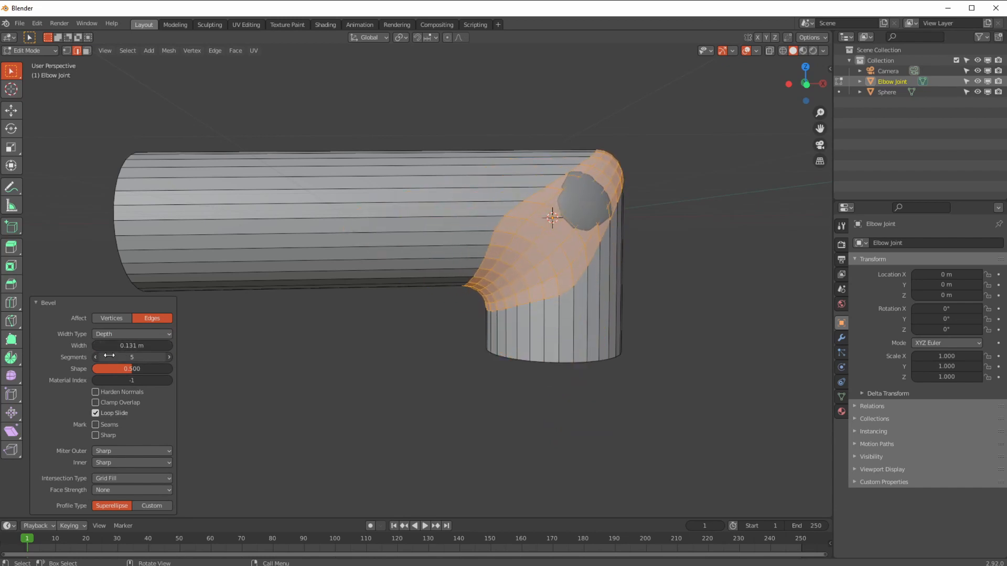
key(ctrl+z)
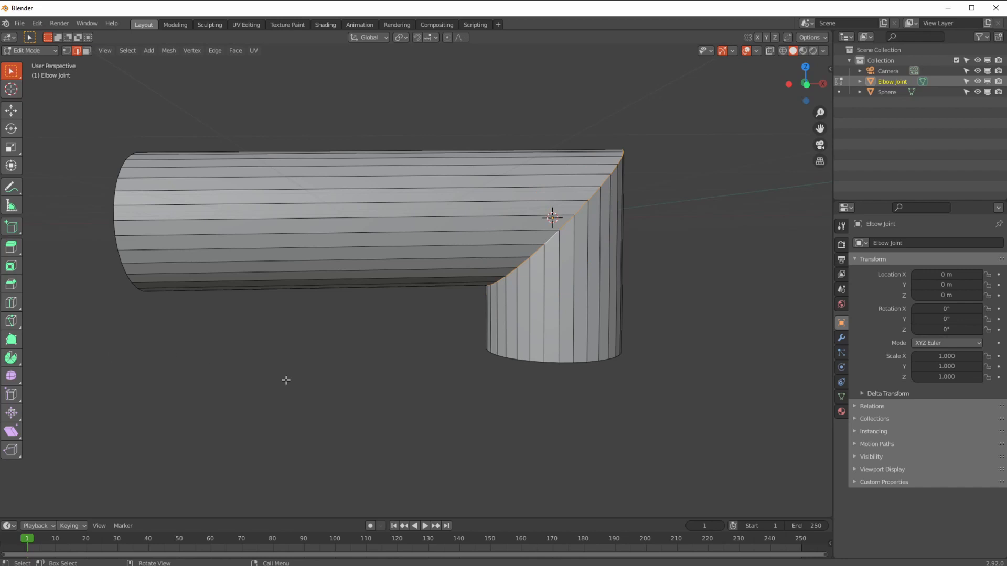
Step: Bevel the corner edge loop again, using the Offset width type and a width of 0.349 m
key(ctrl+b)
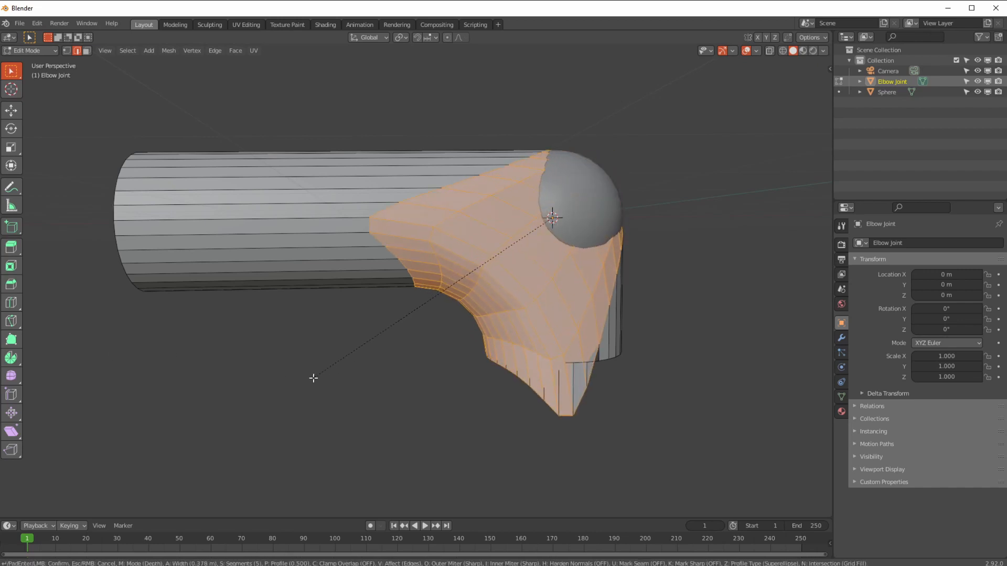
click(329, 372)
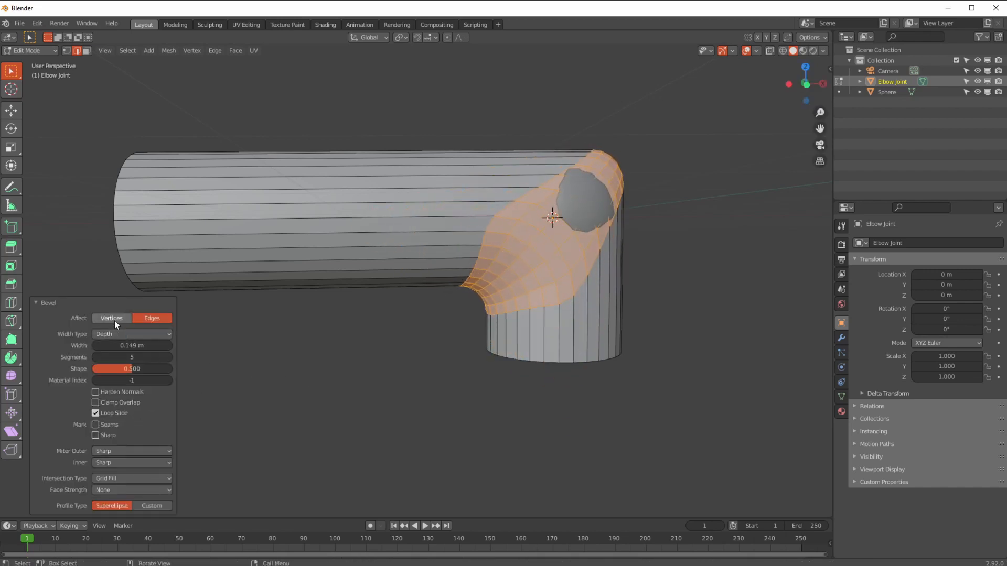
click(112, 335)
click(112, 346)
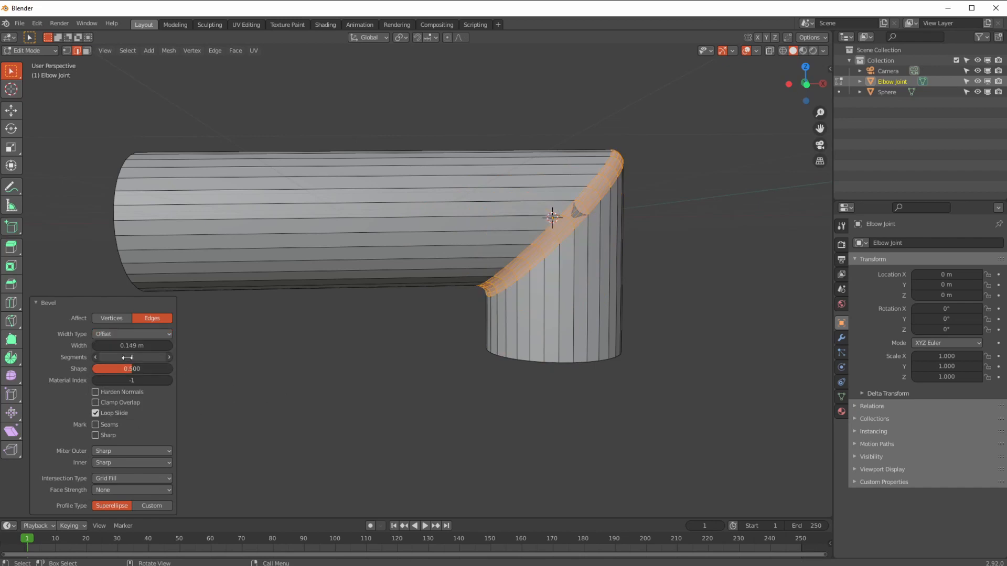
drag(132, 345, 147, 347)
middle_drag(348, 397, 418, 293)
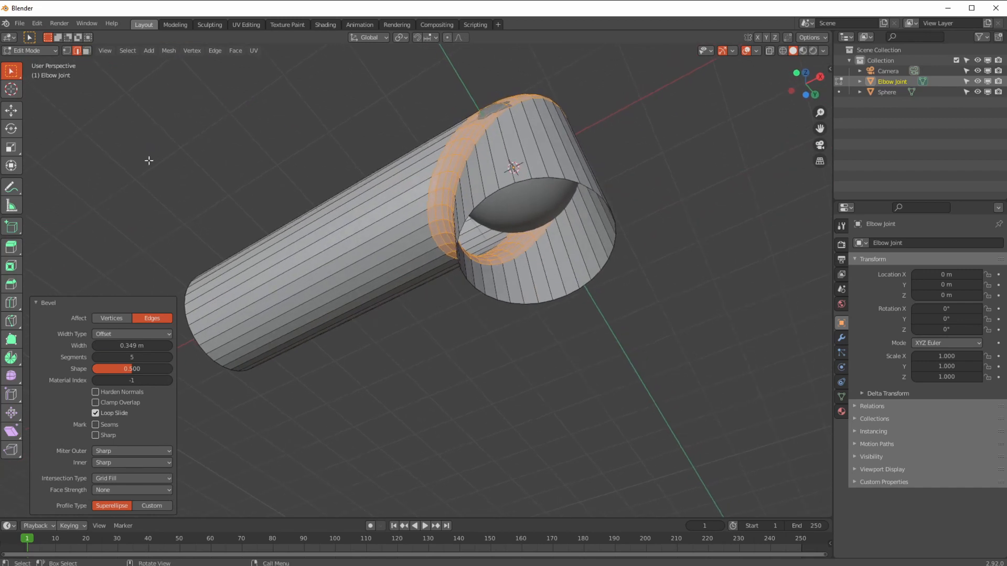
Step: Fill the open rims at the elbow's short and long ends with faces
alt+click(490, 193)
key(f)
middle_drag(402, 281, 320, 135)
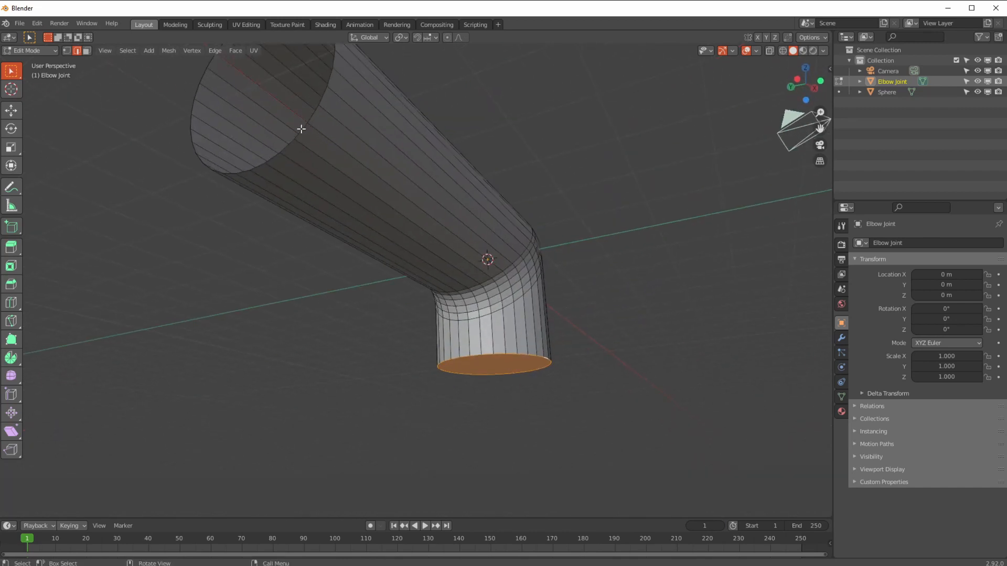
alt+click(301, 129)
key(f)
middle_drag(319, 217, 250, 275)
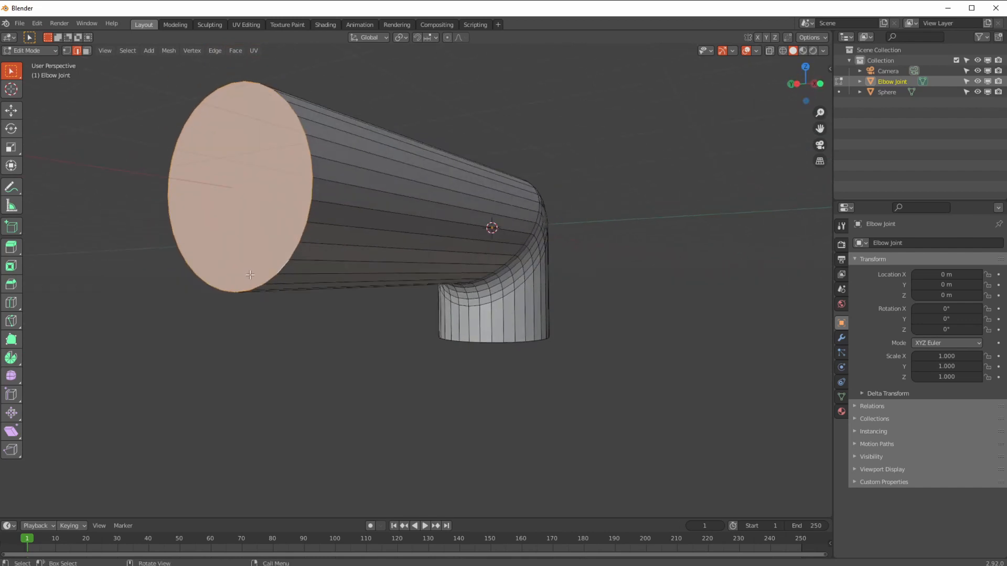
Step: Inset the long end's cap face by about 0.184 m and extrude it outward about 1.35 m
key(i)
click(336, 297)
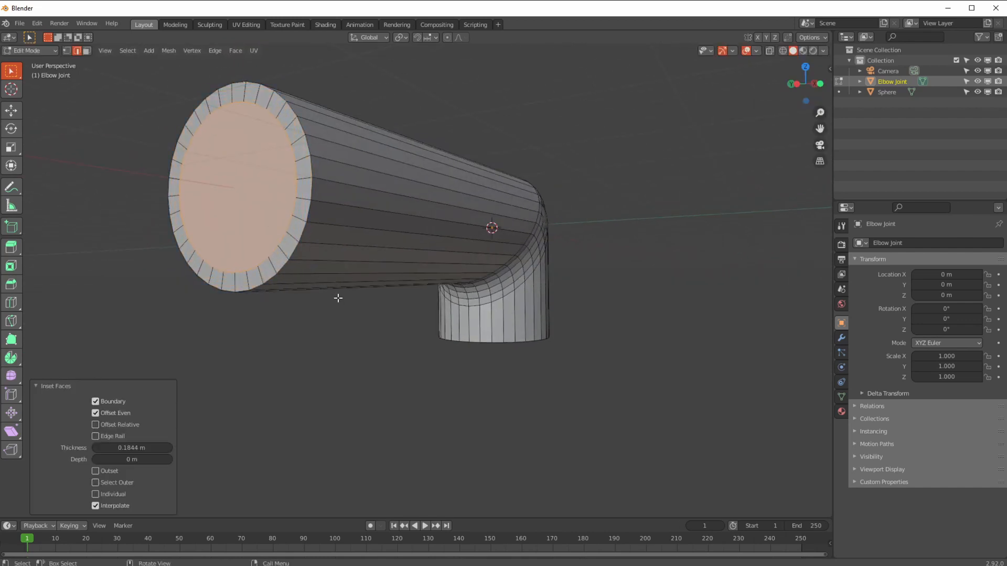
key(e)
click(263, 295)
Step: In face selection mode, inset the short end's cap face by about 0.113 m and extrude it about 0.43 m into the pipe
middle_drag(262, 296, 342, 277)
scroll(314, 312, up, 1)
scroll(342, 277, up, 1)
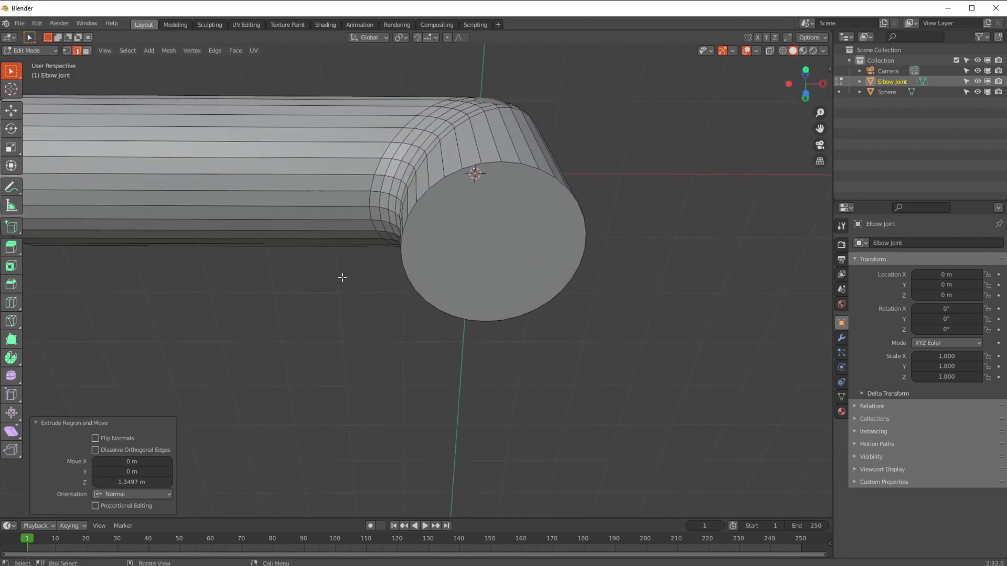
click(500, 250)
key(3)
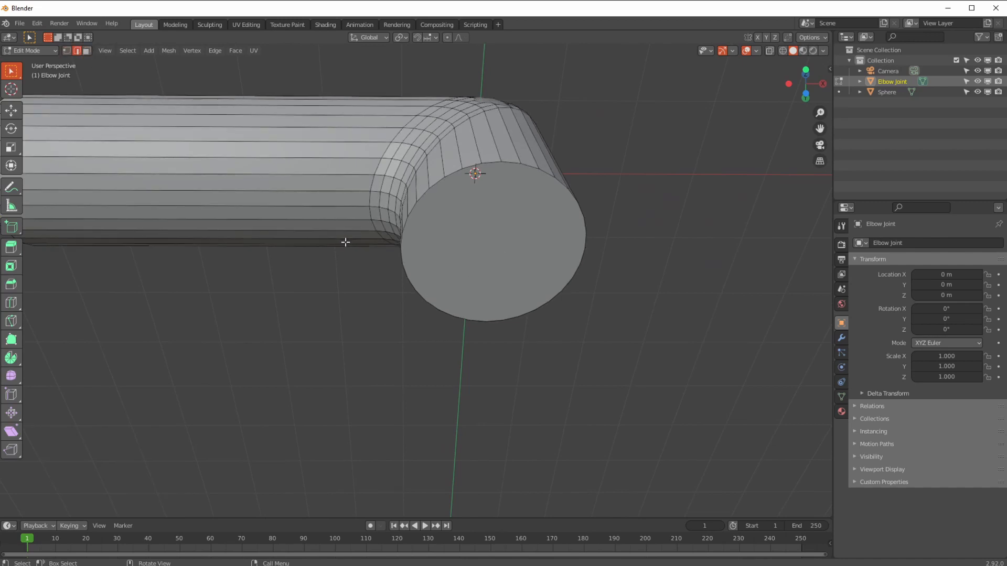
key(1)
key(2)
key(3)
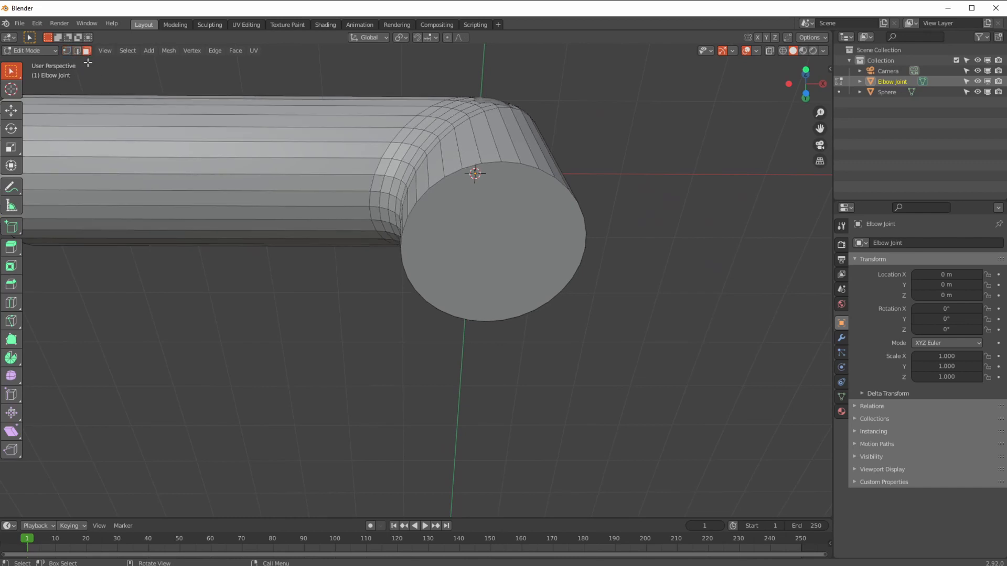
click(467, 267)
key(i)
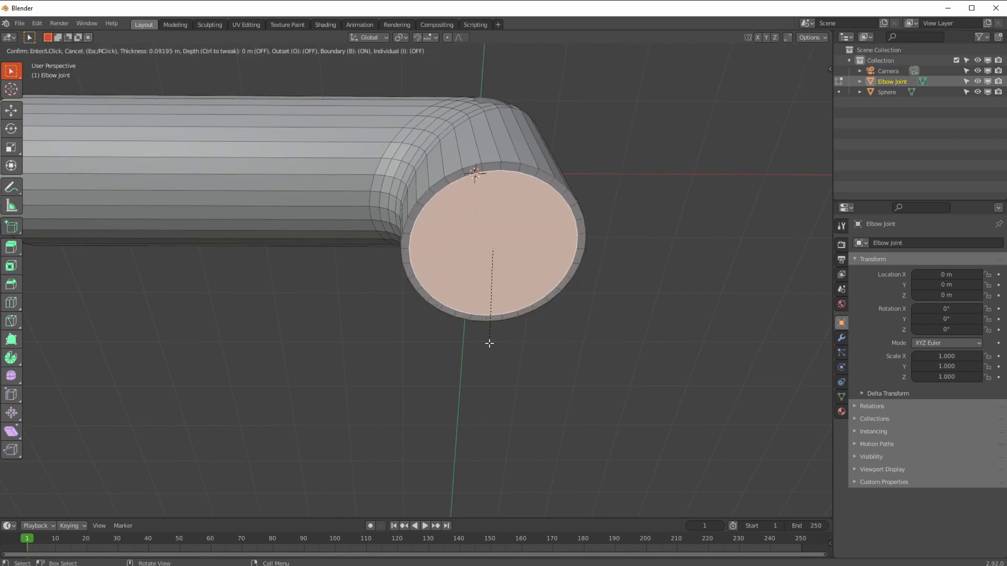
click(484, 342)
key(e)
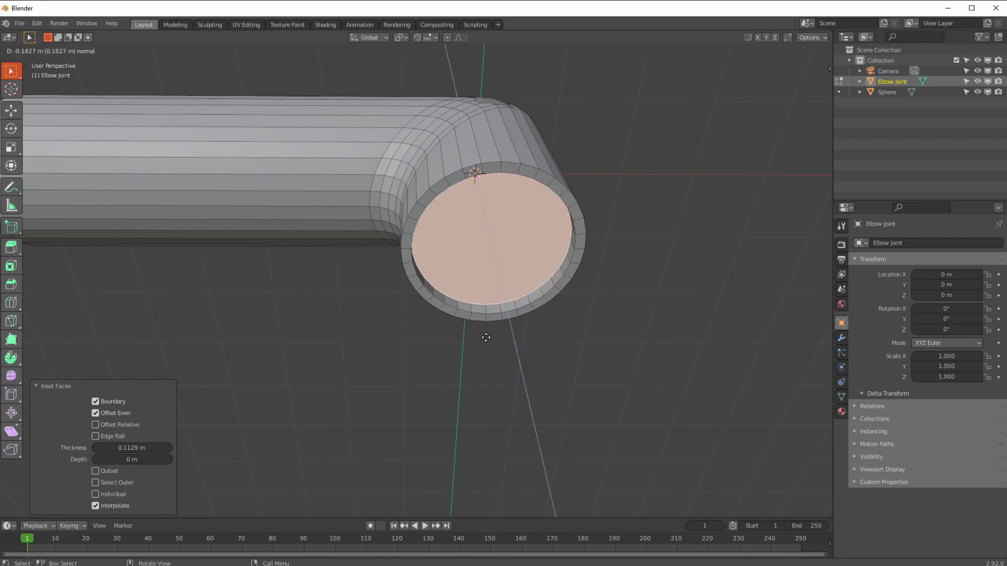
click(486, 326)
Step: Switch to Object Mode and examine the finished elbow from the front
mouse_move(436, 316)
middle_down()
mouse_move(472, 392)
mouse_move(411, 416)
mouse_move(367, 293)
mouse_move(346, 335)
mouse_move(373, 369)
mouse_move(362, 352)
mouse_move(301, 359)
mouse_move(279, 380)
middle_up()
key(KP_1)
scroll(365, 373, up, 1)
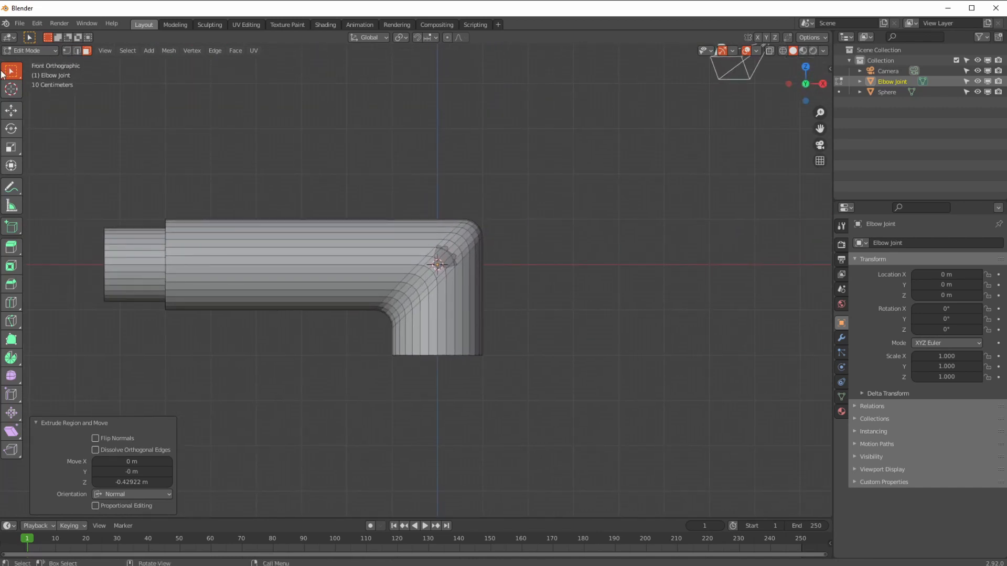
click(23, 51)
click(21, 63)
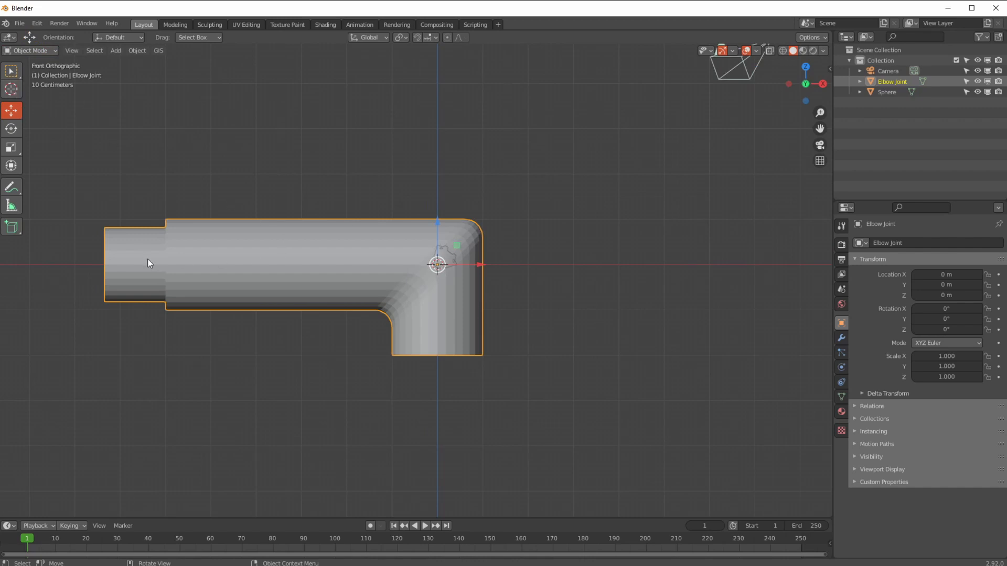
Step: In Edit Mode, select all of the elbow's linked geometry and move it about 6.47 m along the X axis
click(38, 52)
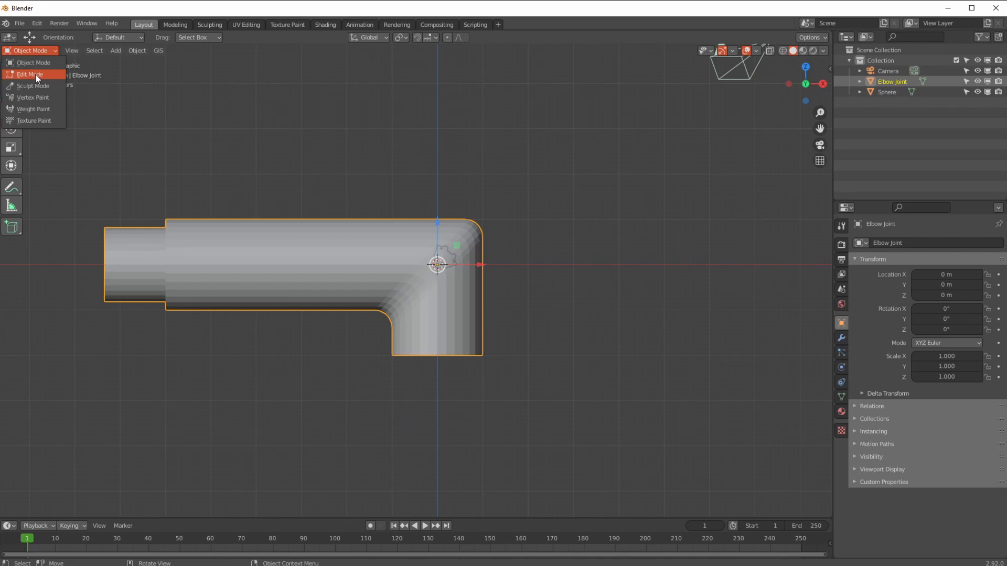
click(35, 73)
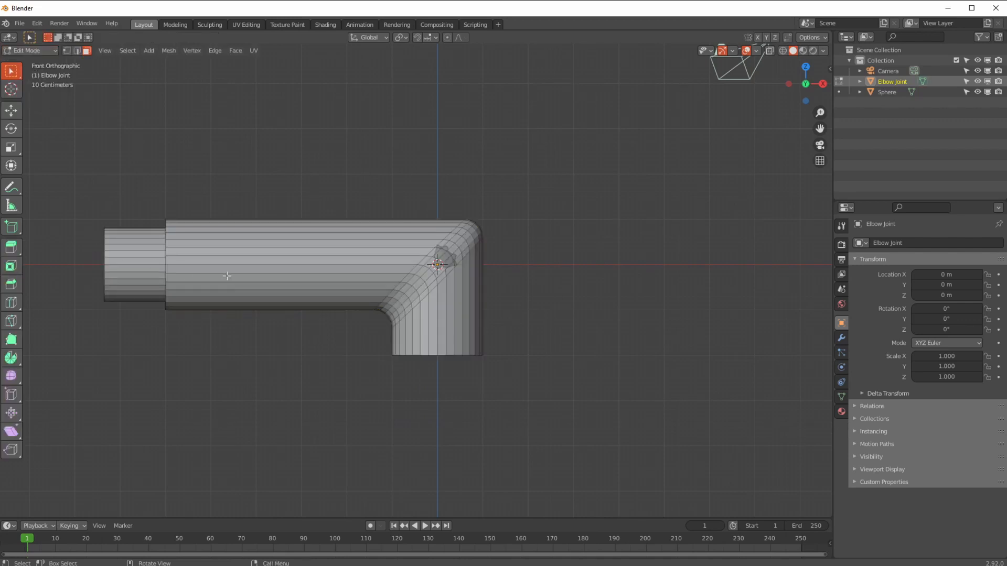
alt+click(270, 267)
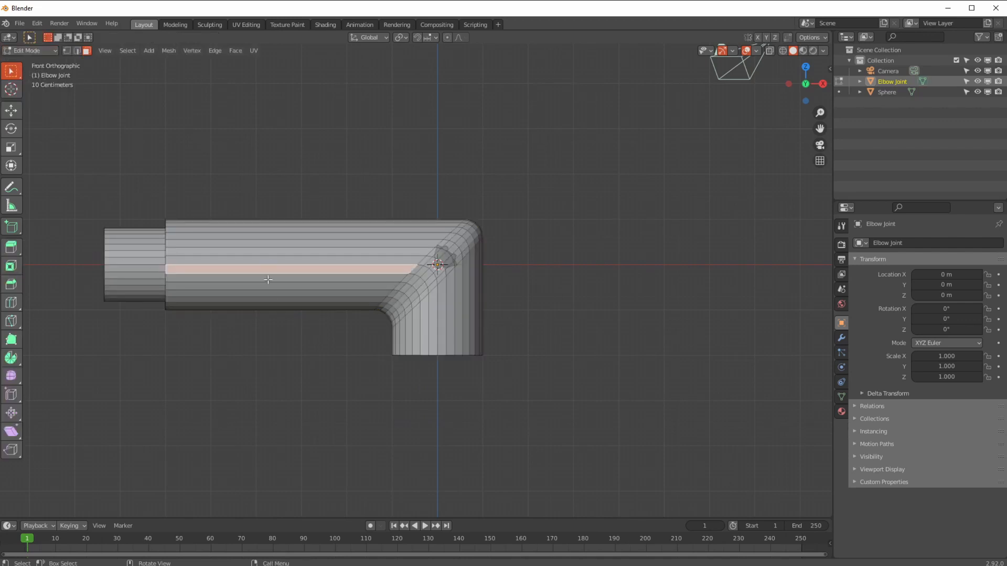
key(ctrl+l)
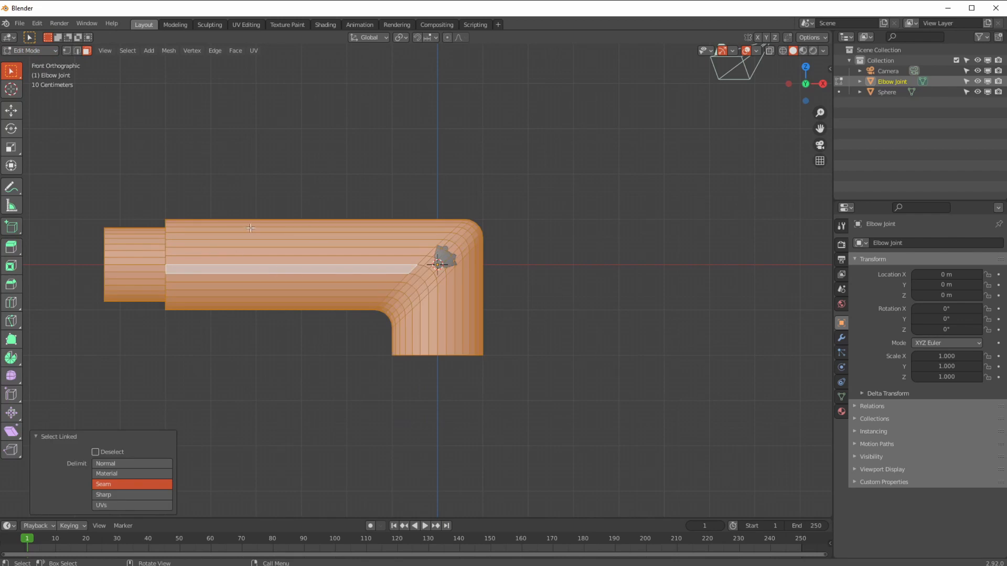
key(g)
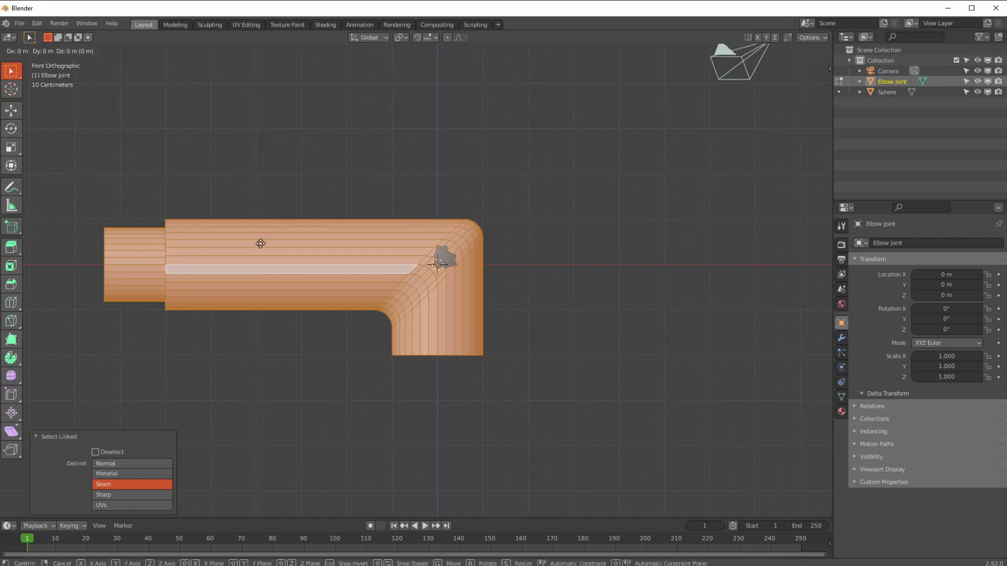
key(x)
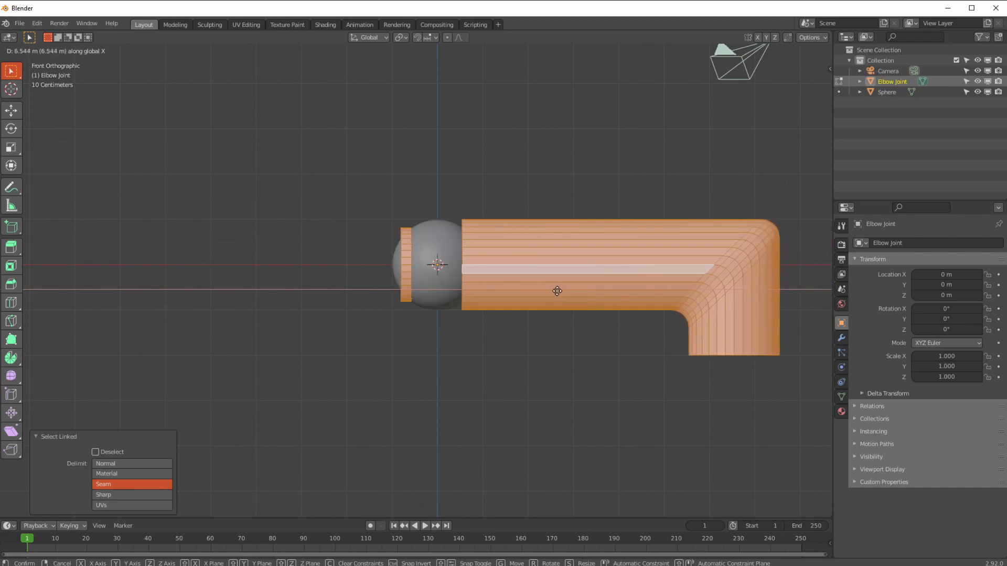
click(555, 290)
click(33, 52)
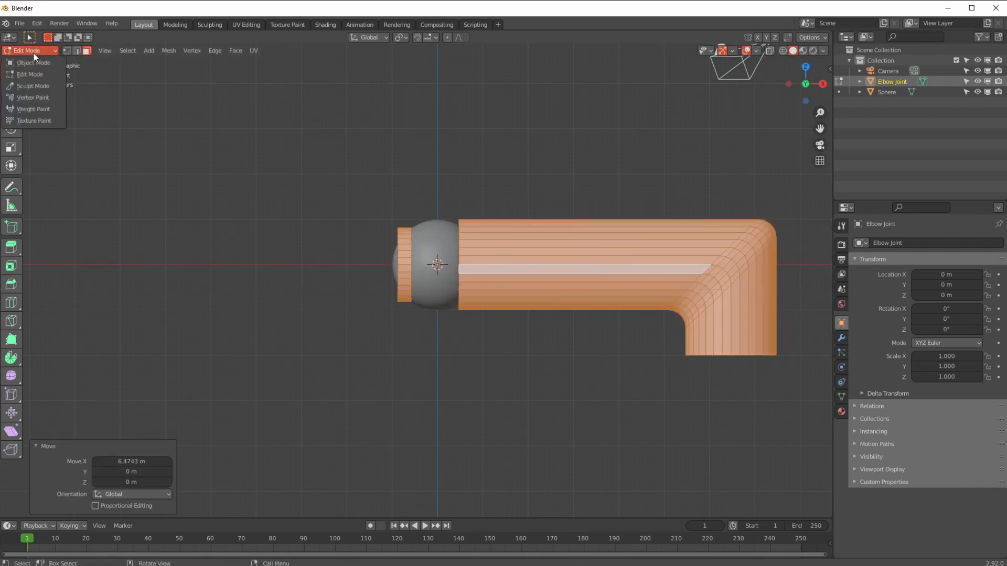
Step: Return to Object Mode, move the elbow about -2.43 m in X and 0.57 m in Z, and try a free rotation
click(32, 63)
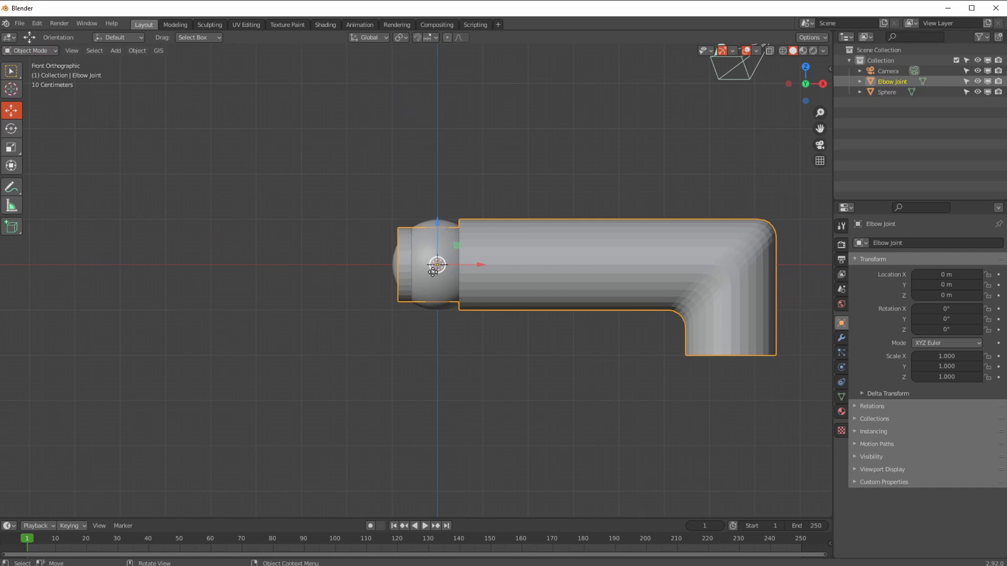
key(g)
click(322, 244)
key(r)
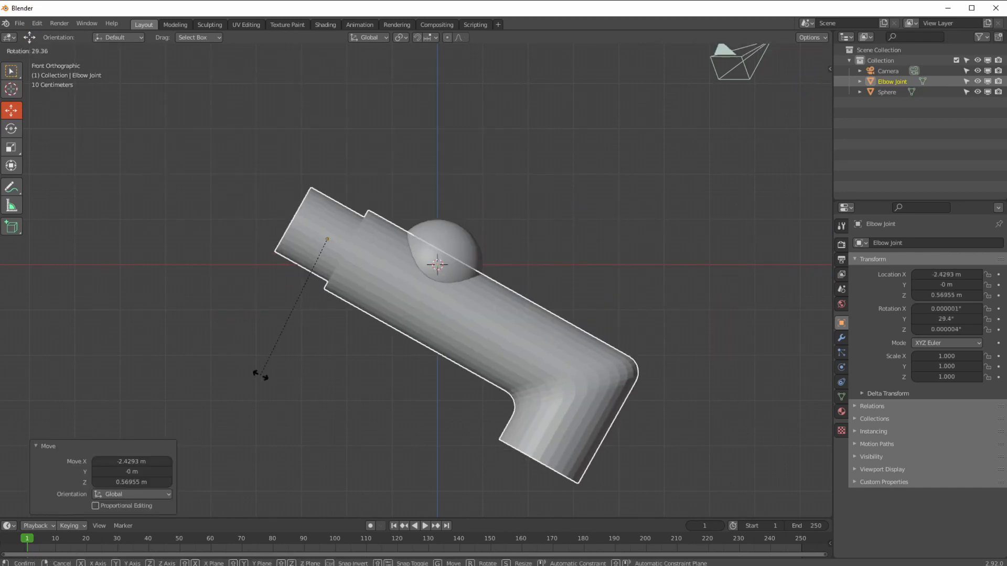
key(Escape)
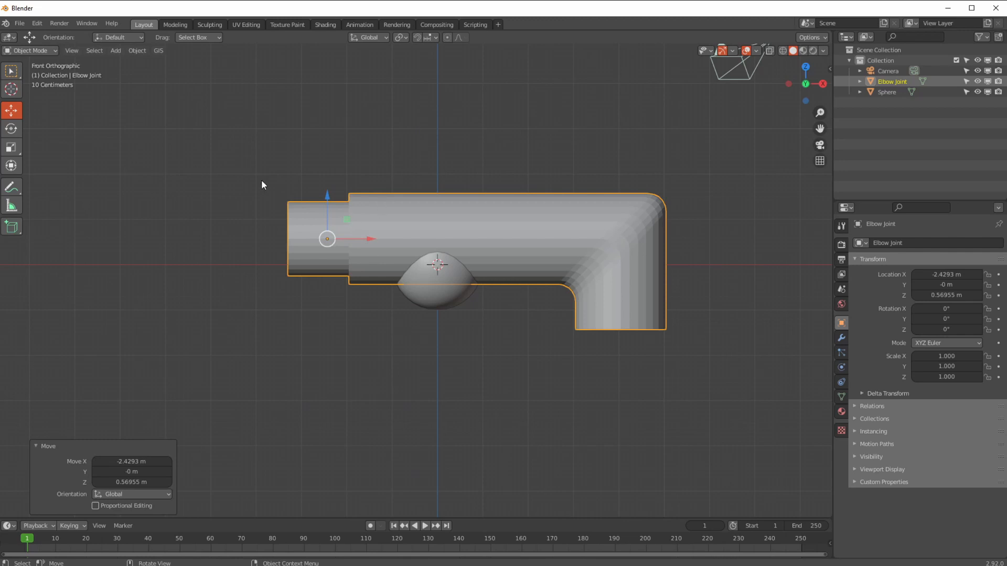
Step: Move the elbow above the sphere by about -4.10 m in X and 2.46 m in Z, and raise it another 0.76 m
drag(328, 241, 137, 121)
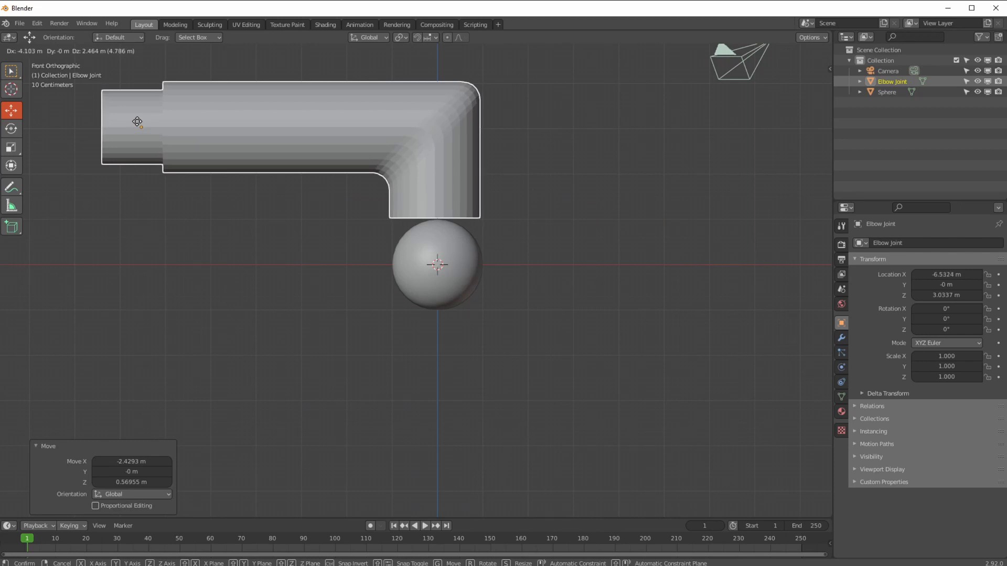
click(138, 121)
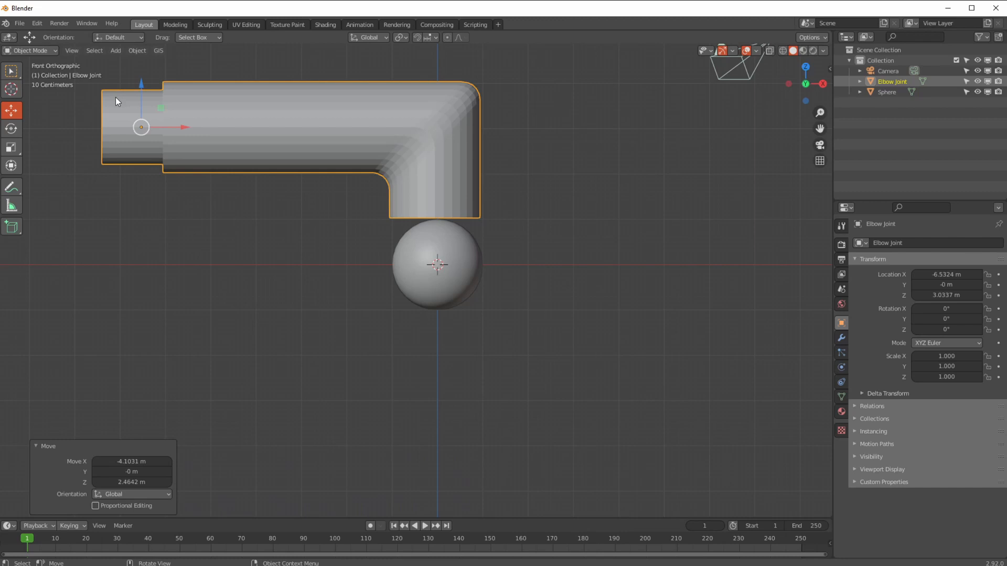
drag(141, 83, 141, 50)
middle_drag(171, 220, 215, 322)
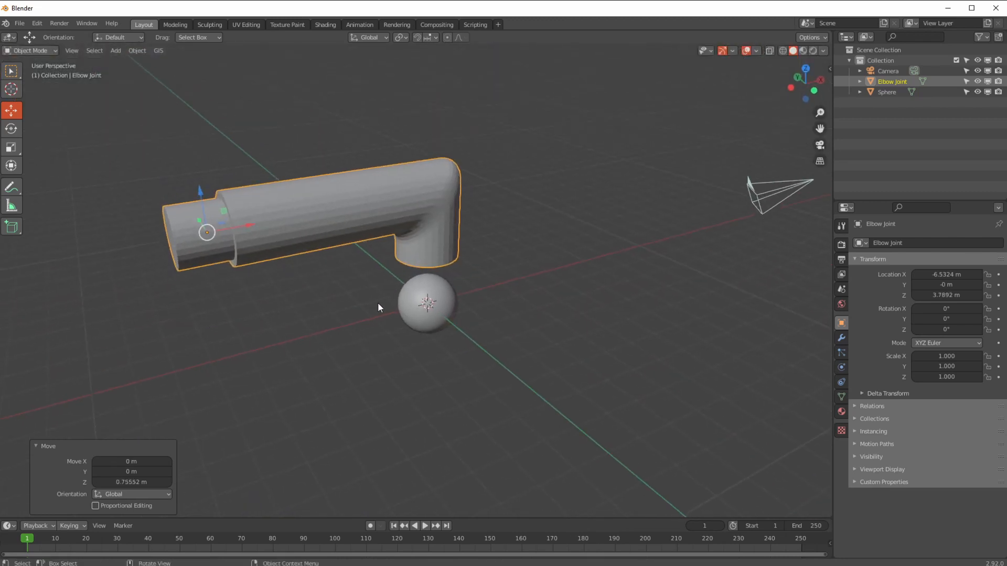
Step: Rename the Elbow Joint object as outPipe and duplicate it in place
double_click(885, 81)
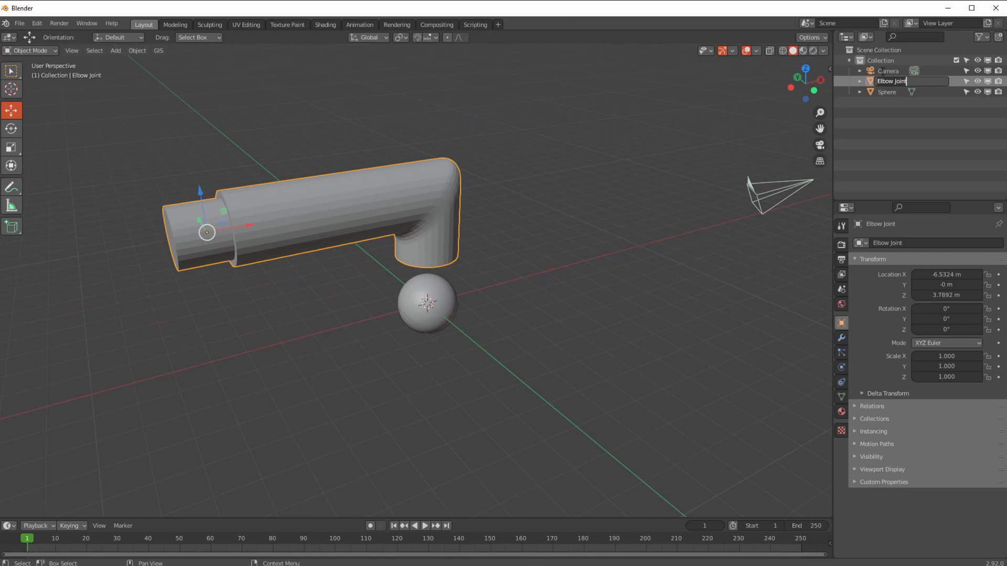
key(ctrl+a)
text(outPipe)
key(Return)
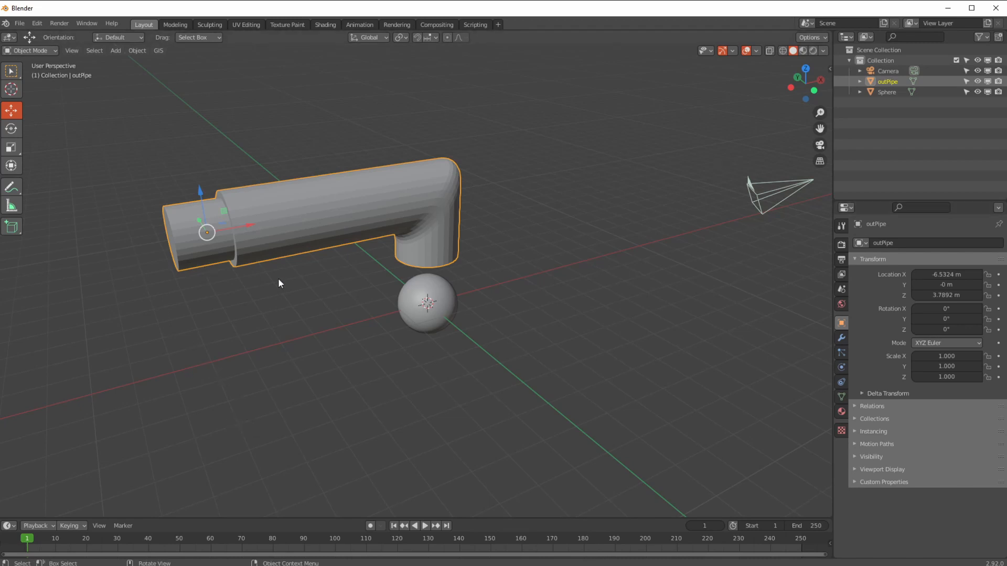
key(shift+d)
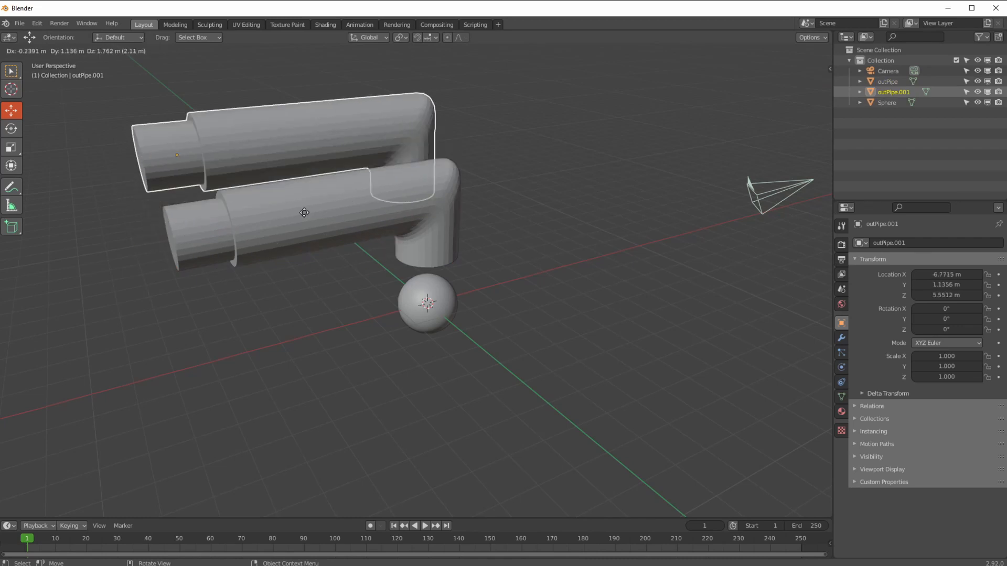
right_click(298, 235)
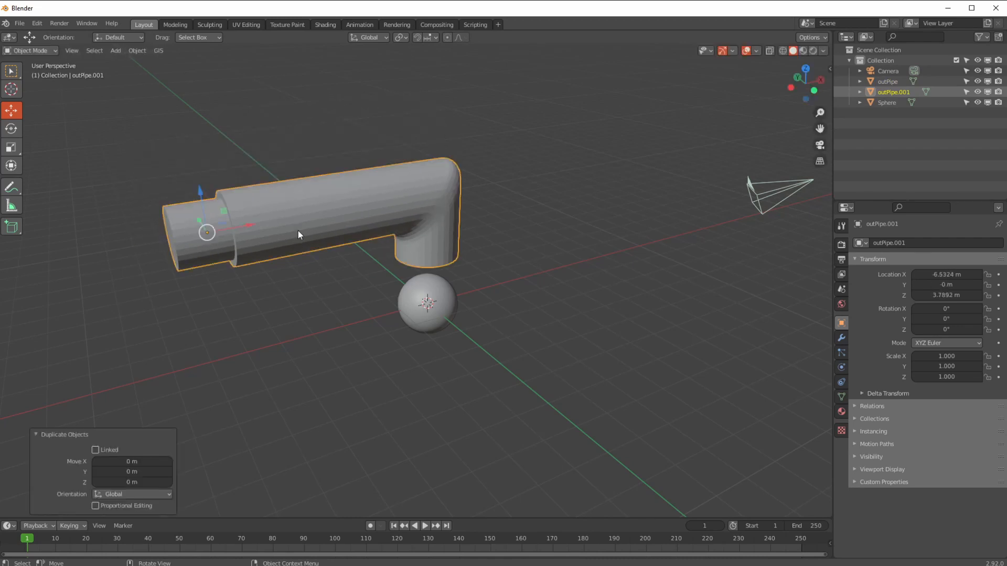
click(37, 50)
click(33, 73)
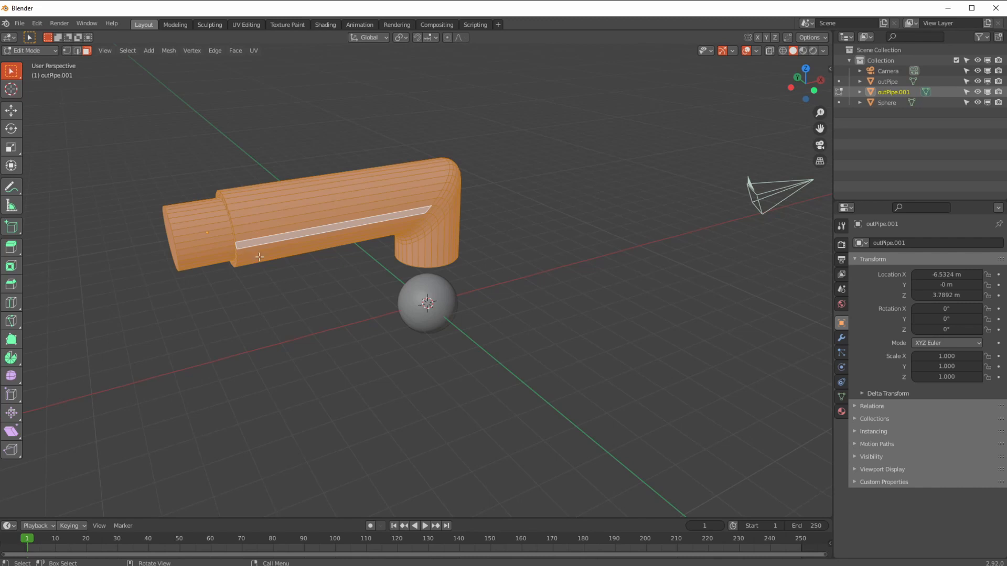
key(Tab)
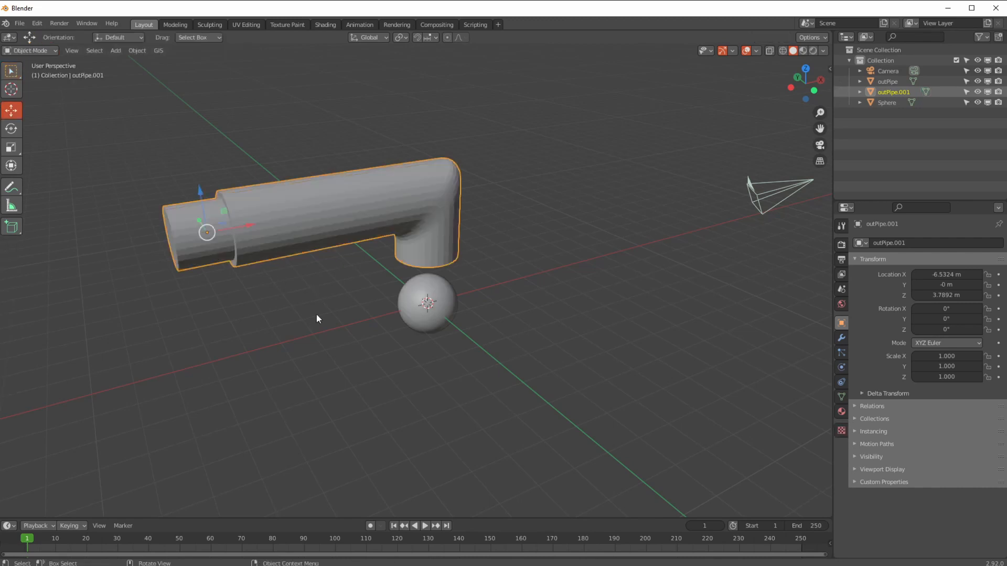
Step: In front view, move the duplicated pipe about 7.55 m down along the Z axis, below the sphere
alt+middle_drag(197, 235, 259, 284)
scroll(259, 290, down, 2)
shift+middle_drag(315, 325, 243, 315)
key(g)
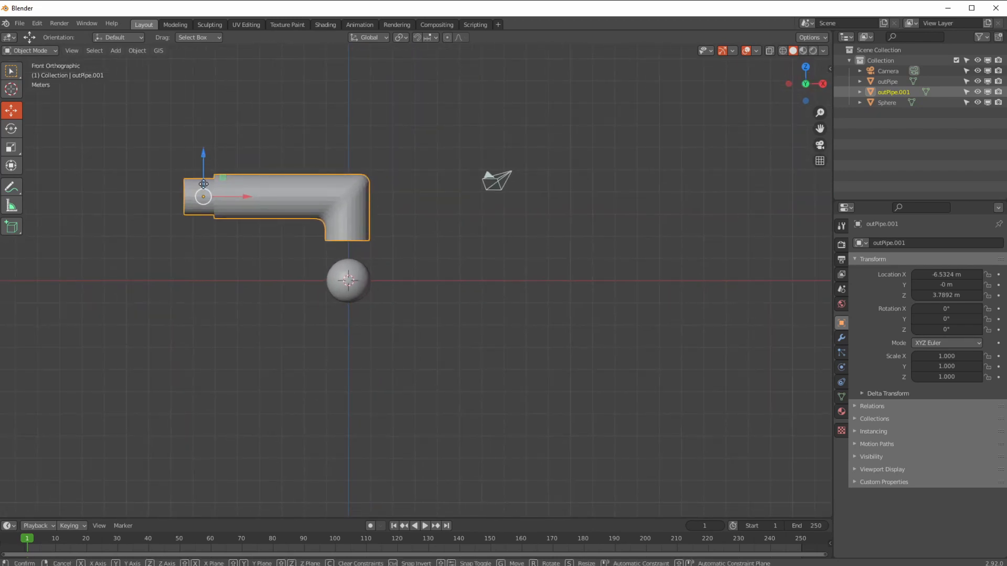
key(z)
click(186, 337)
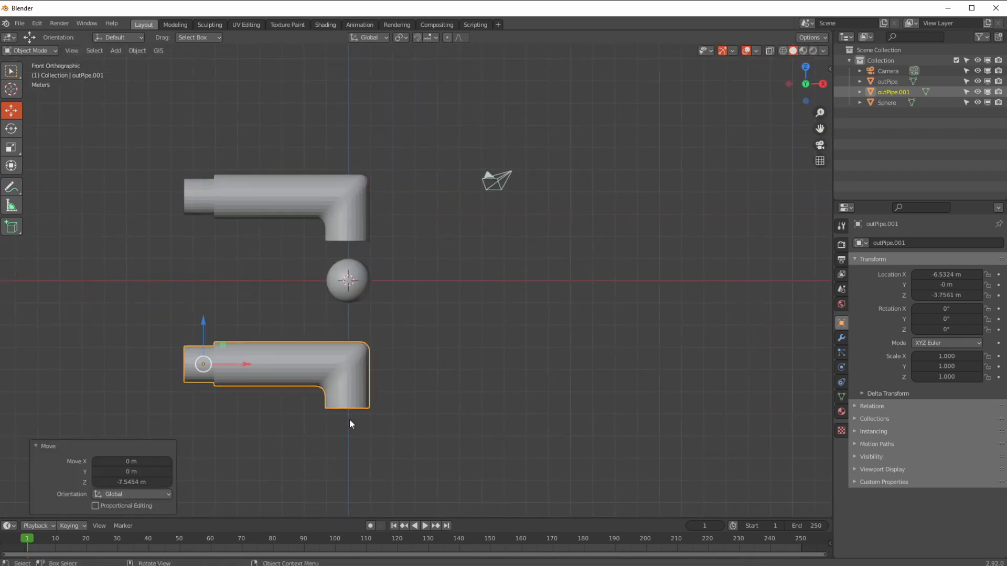
Step: Rotate the lower pipe 180° in front view and move it about 13.03 m along the X axis
key(r)
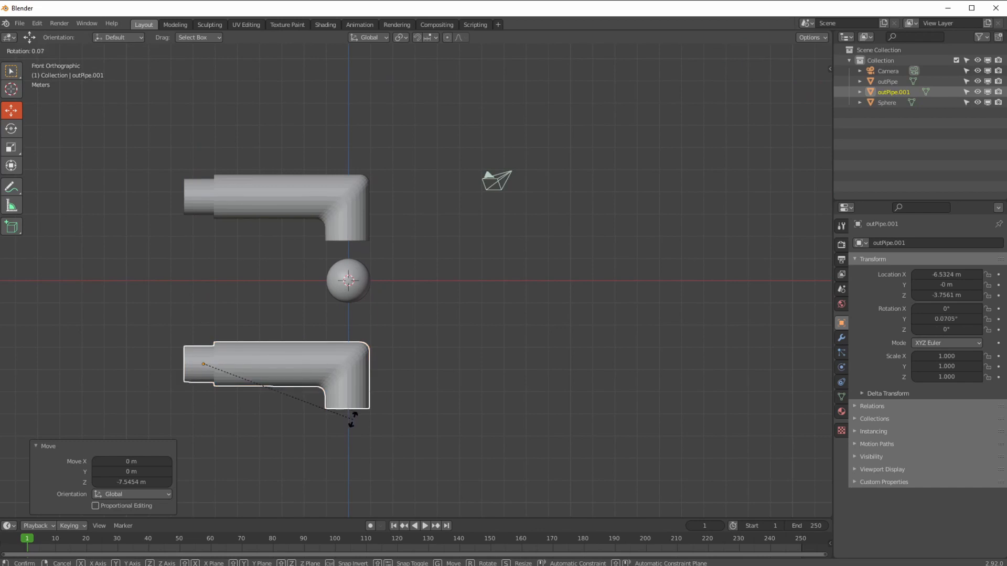
text(180)
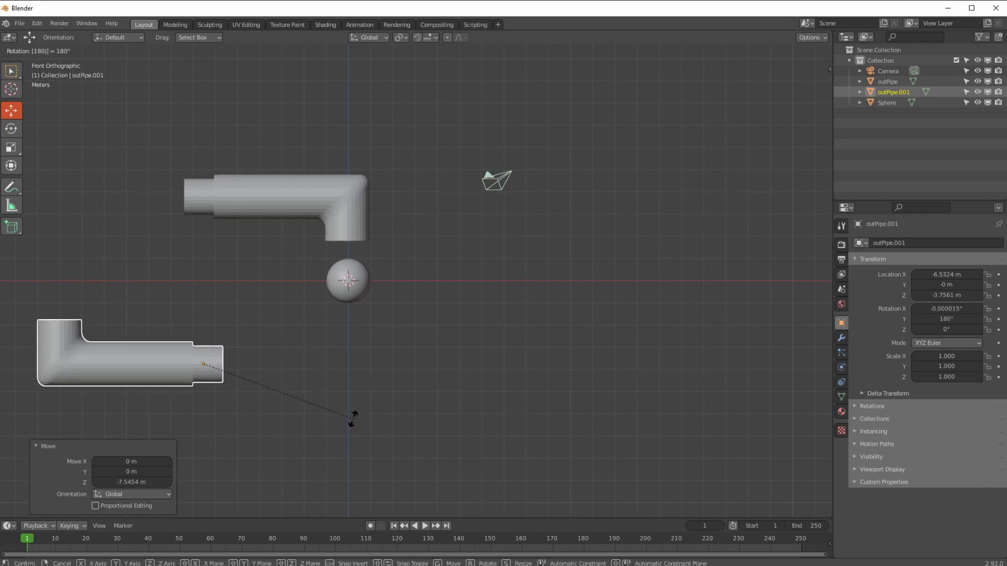
key(Return)
drag(244, 362, 532, 364)
Step: Raise the lower pipe to about Z -3.0 m and shift it to about X 6.48 m, centring its opening under the sphere
ctrl+middle_drag(491, 404, 492, 308)
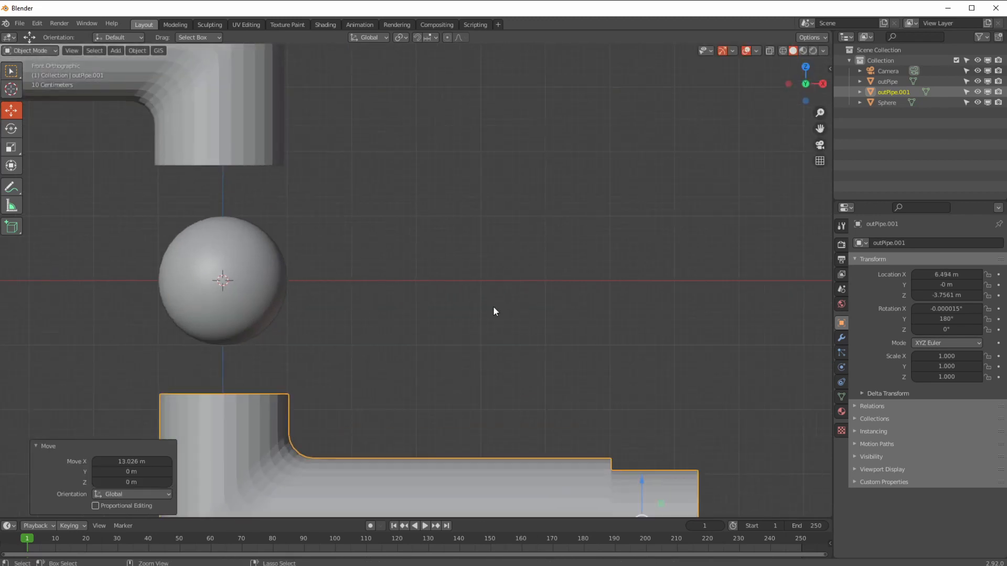
shift+middle_drag(407, 438, 553, 364)
drag(792, 414, 781, 356)
drag(815, 400, 812, 401)
Step: Lower outPipe about 0.62 m along the Z axis so its opening sits just above the sphere
ctrl+middle_drag(370, 278, 338, 328)
click(368, 170)
middle_drag(355, 217, 340, 209)
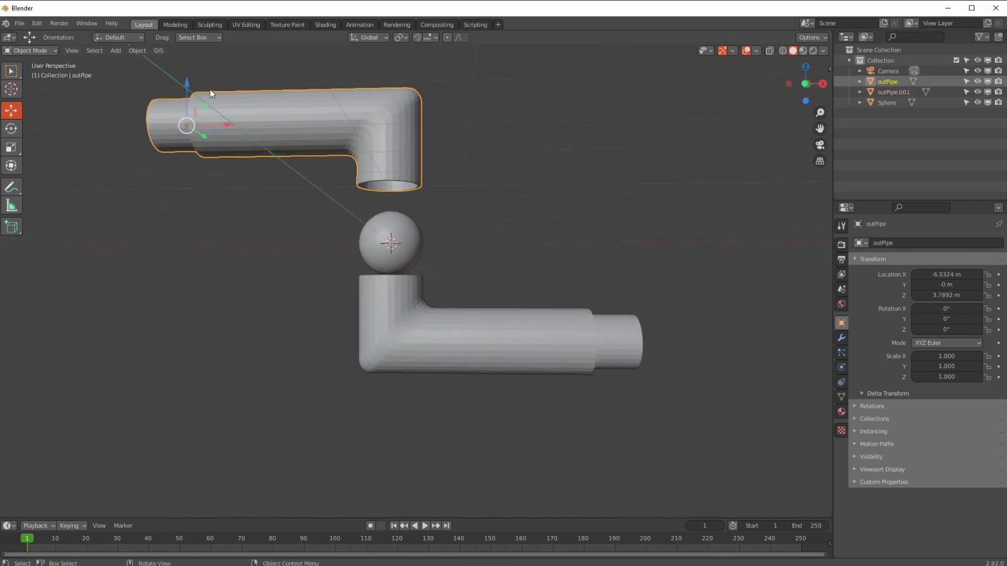
drag(185, 80, 176, 103)
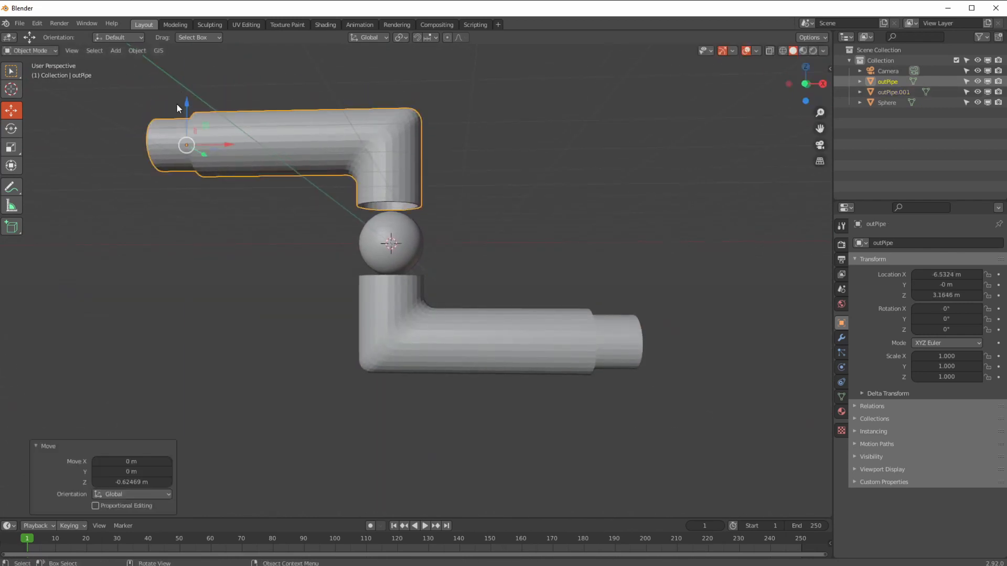
Step: In front view, lower the bottom pipe to about Z -3.42 m and raise outPipe about 0.29 m, leaving gaps around the sphere
key(KP_1)
ctrl+middle_drag(184, 197, 139, 156)
click(396, 366)
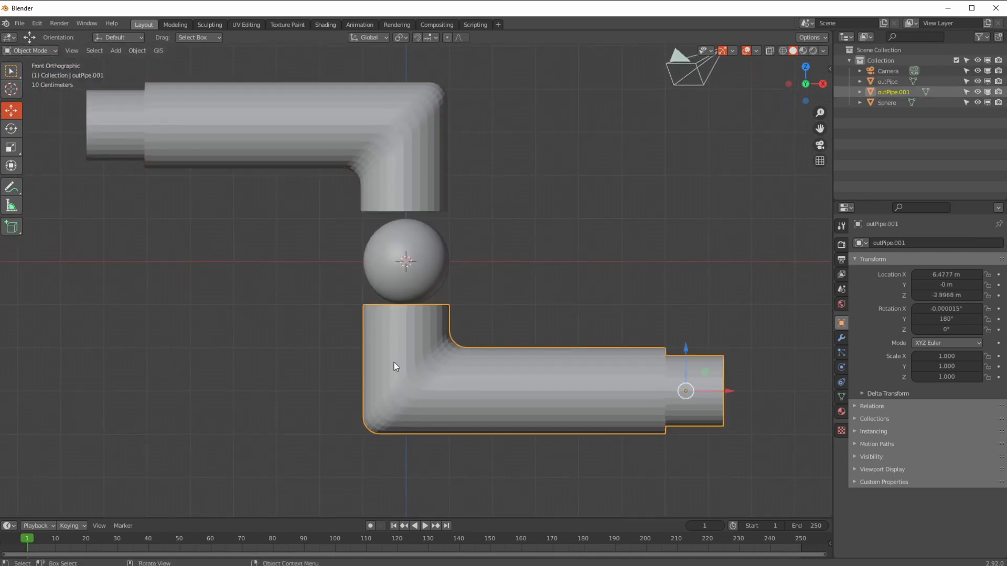
drag(680, 349, 678, 370)
click(128, 136)
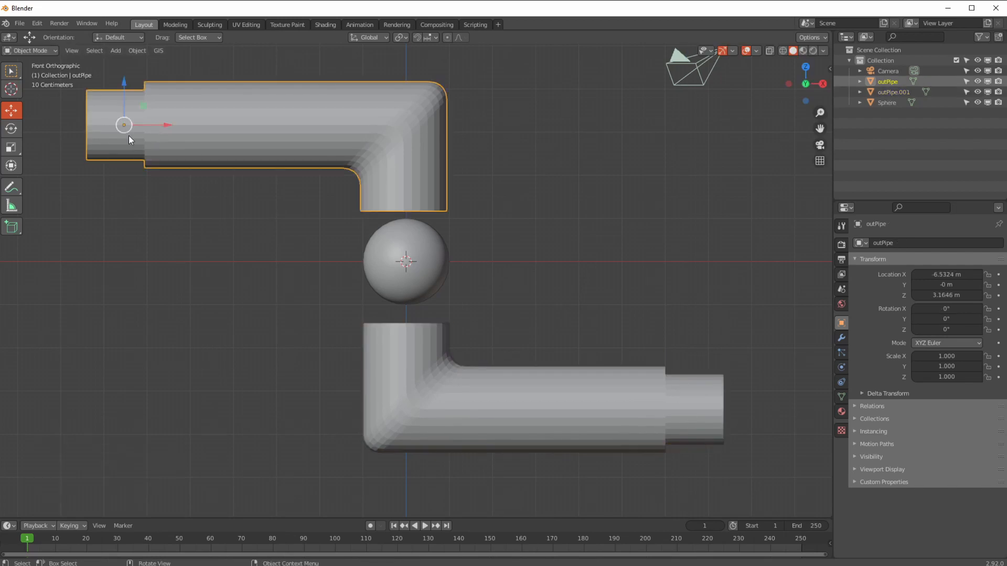
drag(124, 86, 124, 73)
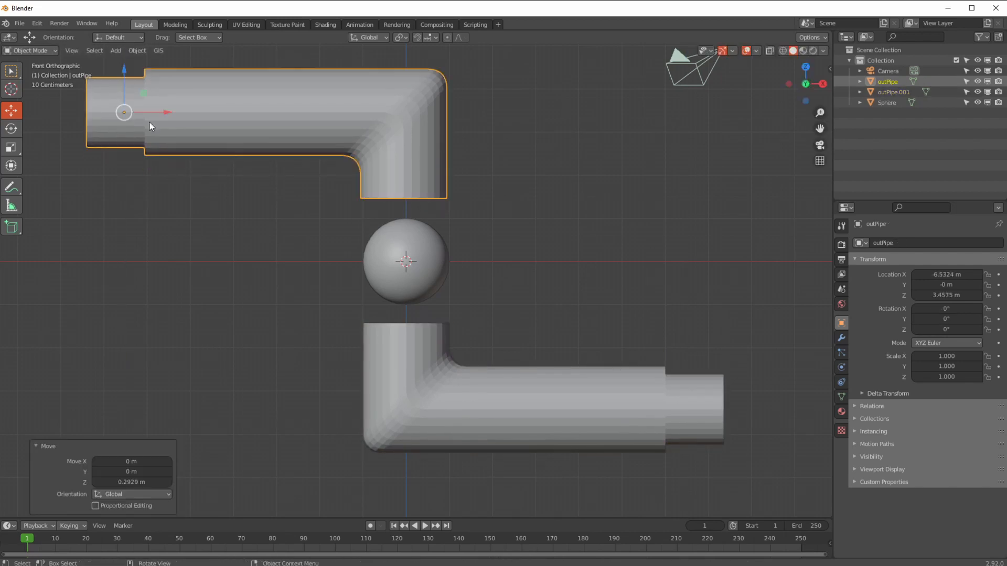
Step: Show the object transform values in the viewport and set the lower pipe's X rotation to 0°
key(n)
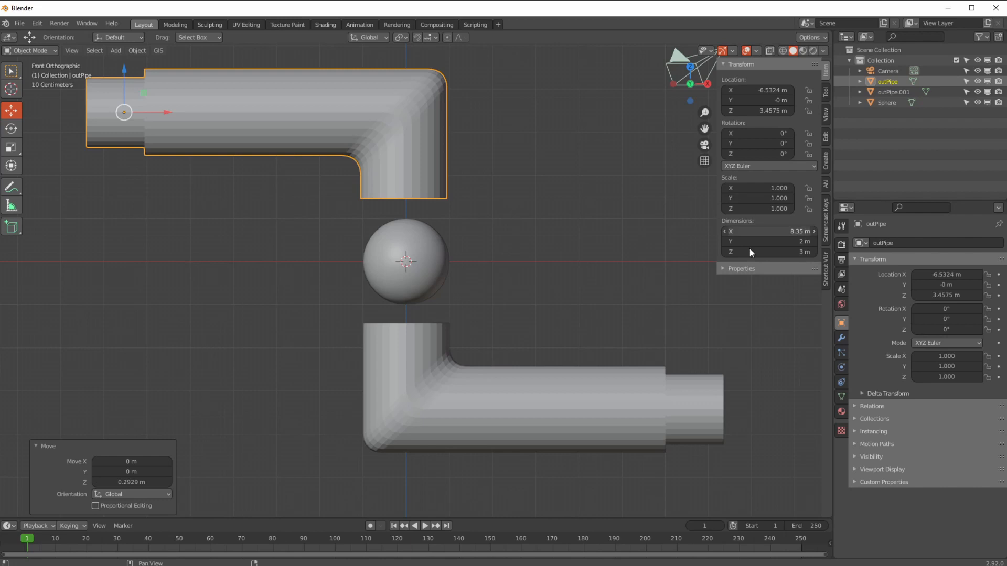
click(563, 409)
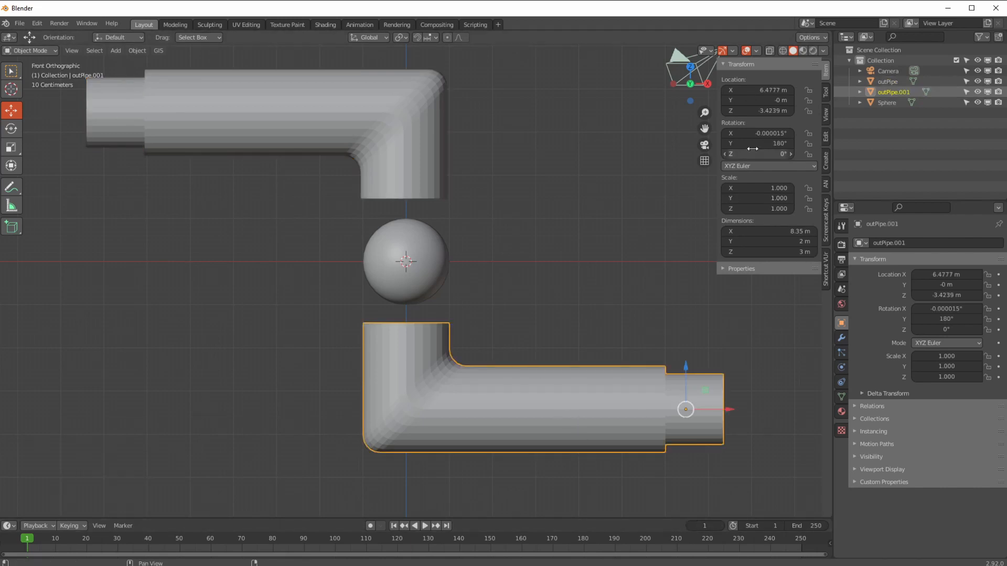
click(751, 132)
text(0)
key(Return)
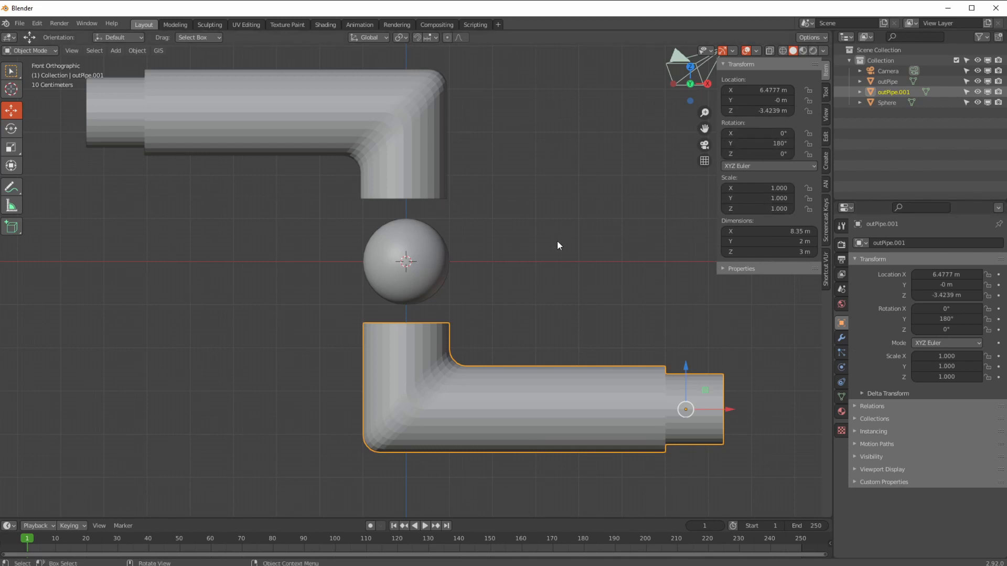
Step: Apply the lower pipe's rotation to its mesh
click(137, 50)
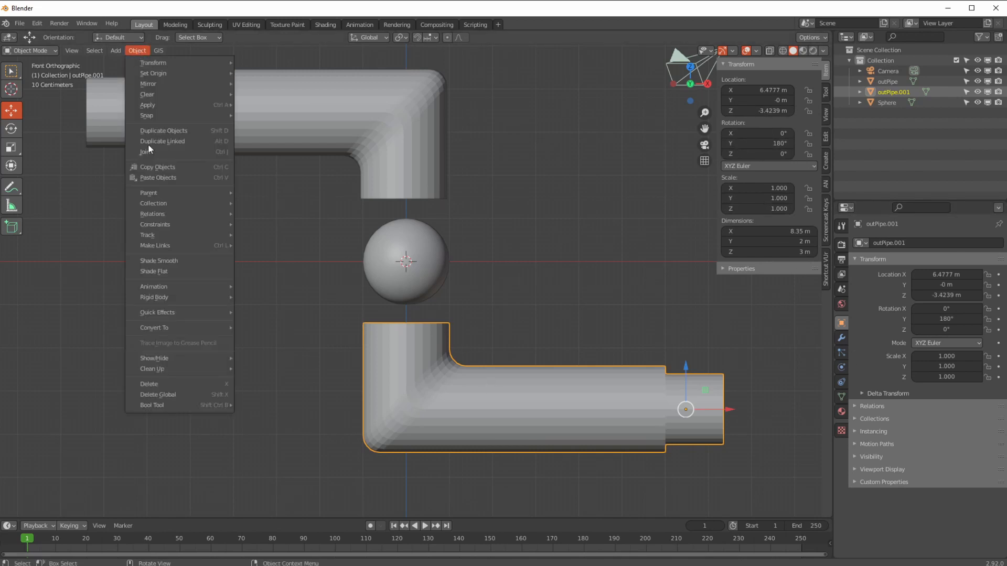
mouse_move(143, 110)
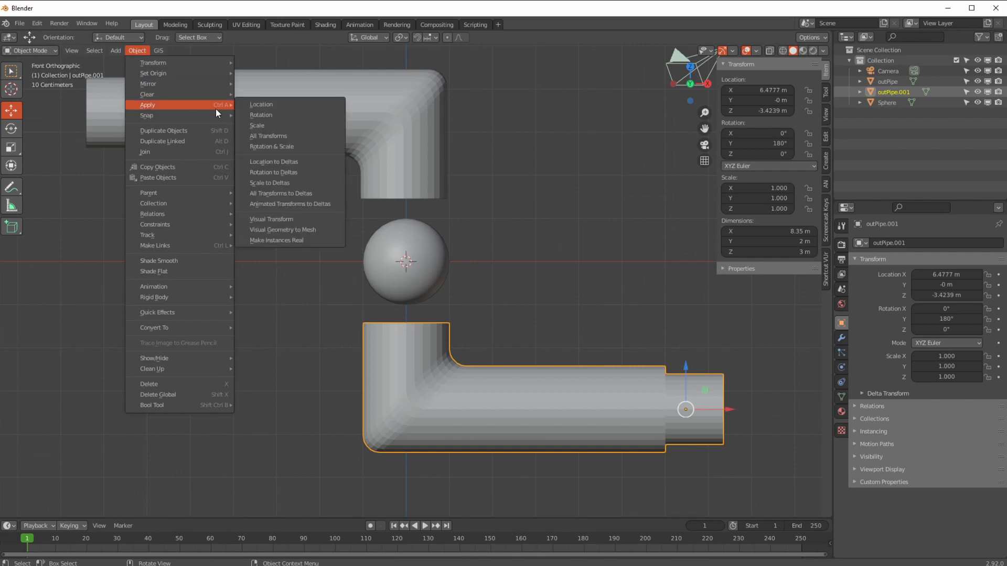
click(254, 115)
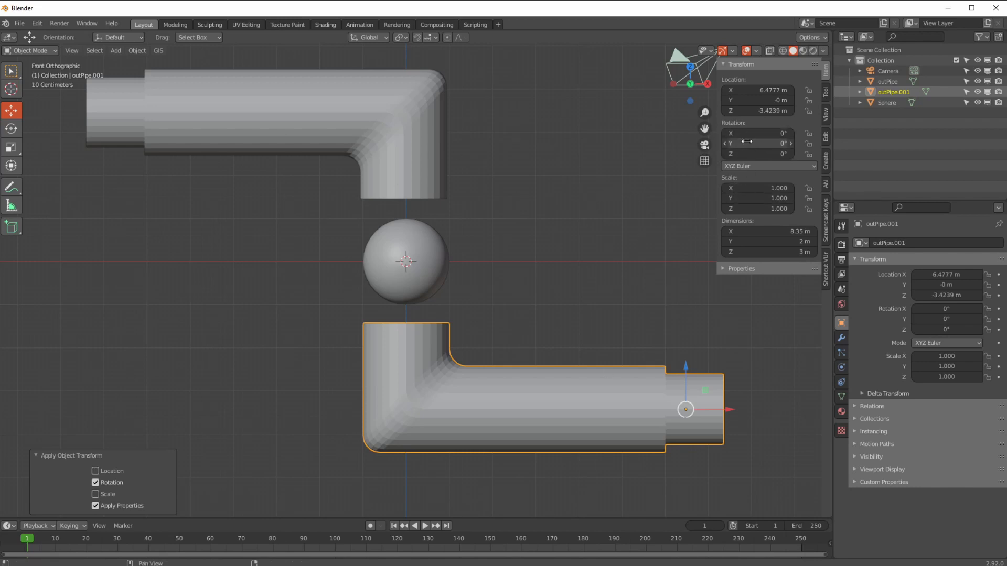
Step: Select the lower pipe and rename it as inPipe
scroll(432, 297, down, 2)
middle_drag(432, 297, 412, 257)
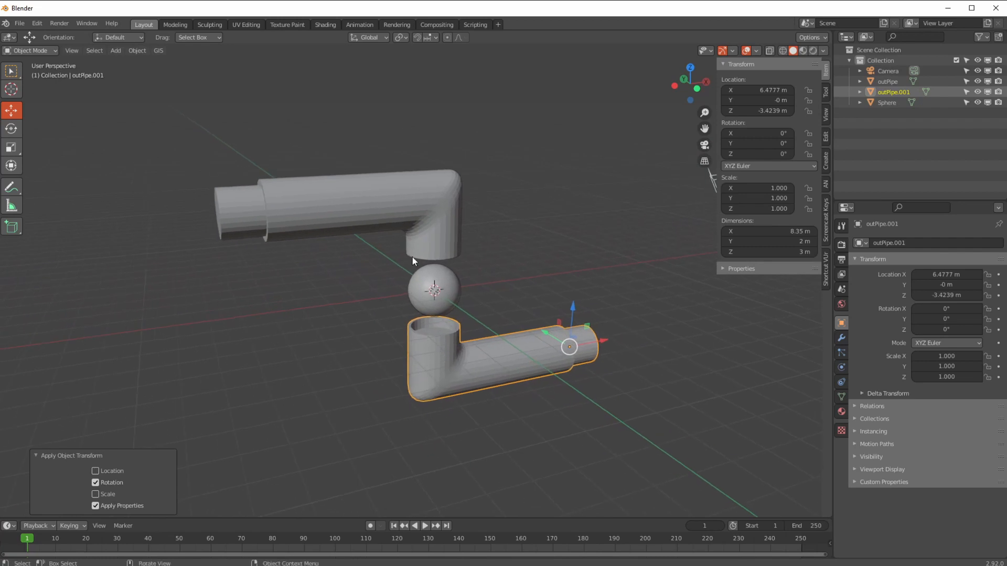
click(428, 305)
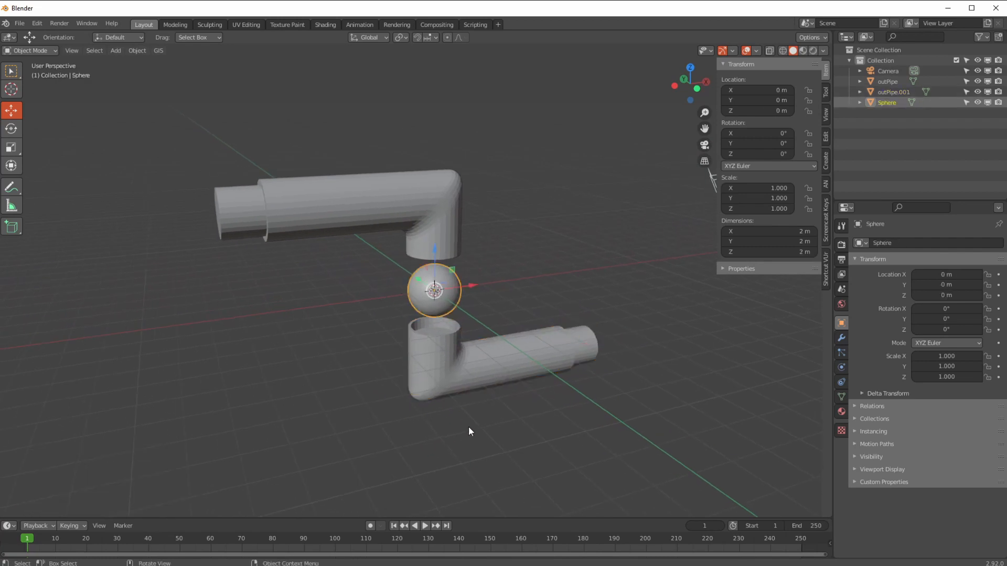
click(435, 372)
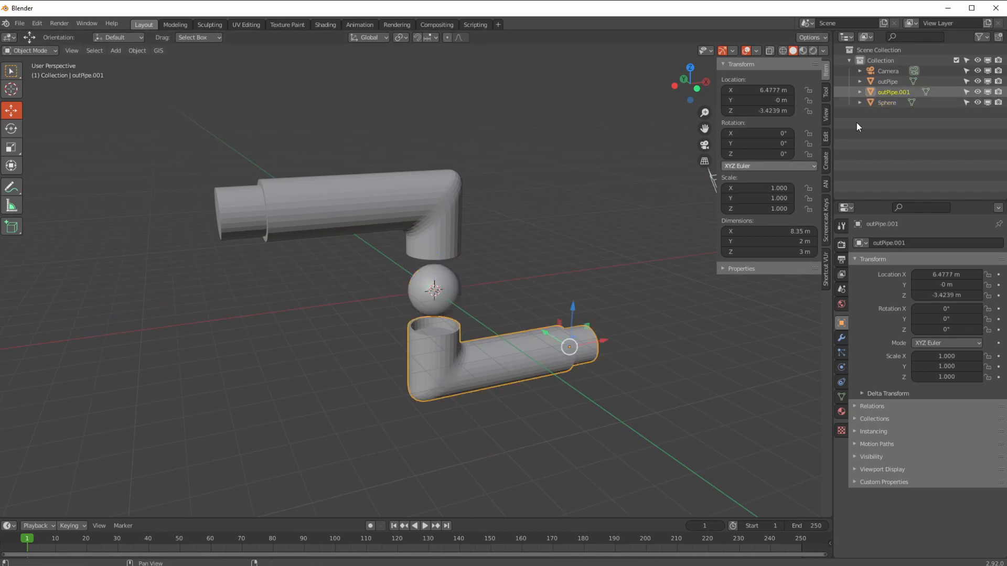
double_click(891, 92)
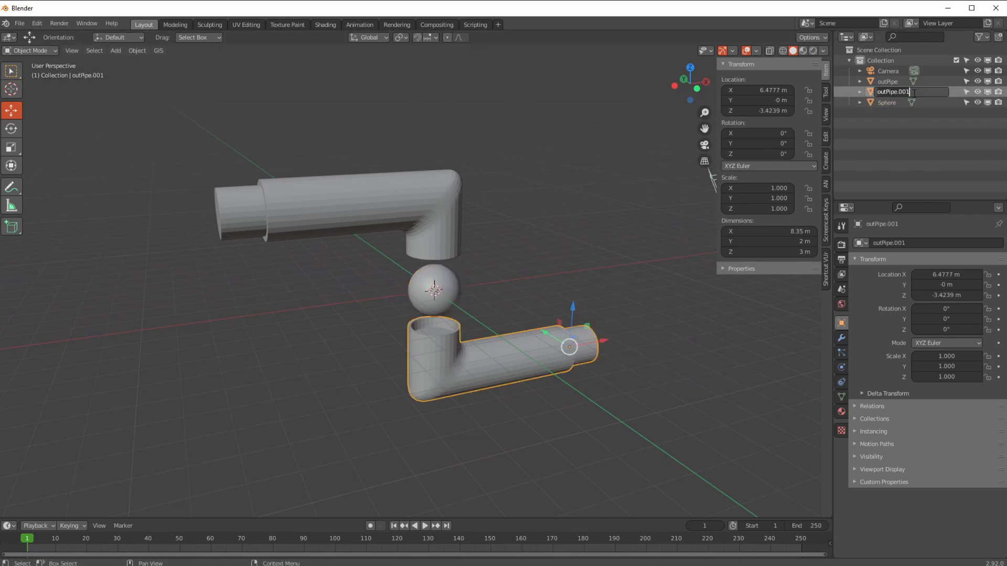
text(inp)
text(Pipe)
key(Return)
Step: Rename the sphere between the two pipes as inOutBall
click(889, 105)
double_click(888, 103)
text(inOut)
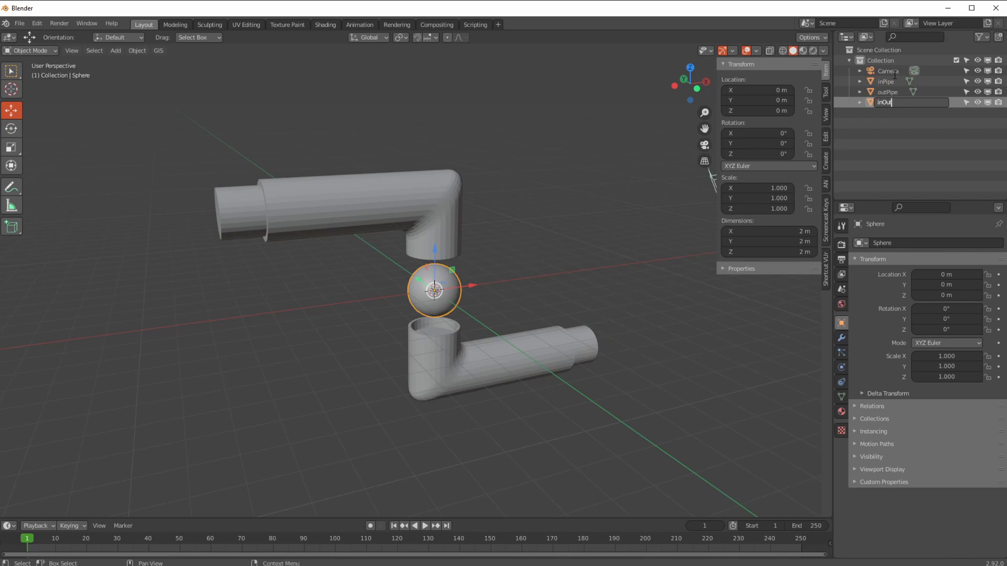
text(Ball)
key(Return)
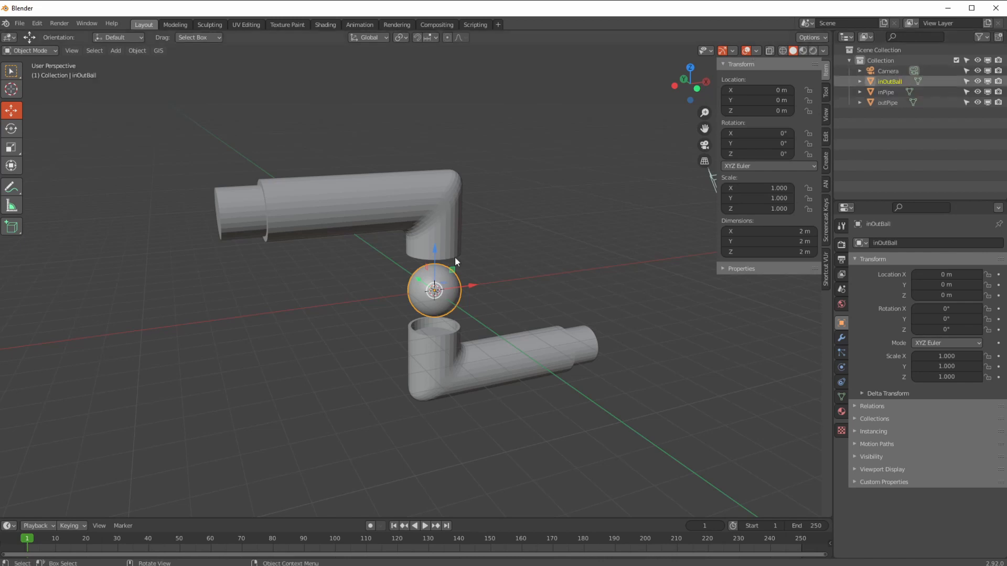
Step: Add a Child Of object constraint to inOutBall with inPipe as its target
click(418, 316)
click(411, 294)
click(430, 368)
click(424, 302)
click(841, 382)
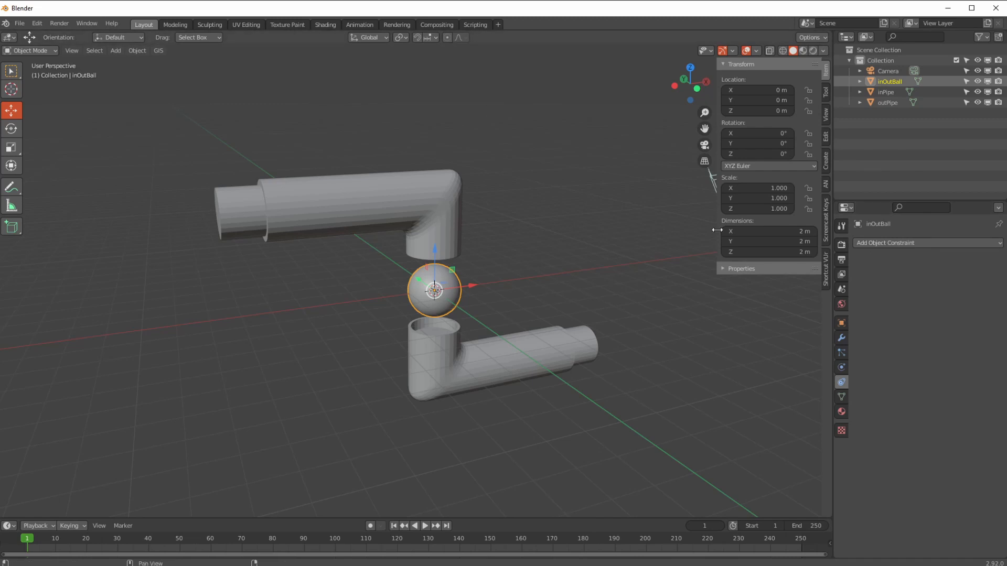
click(870, 243)
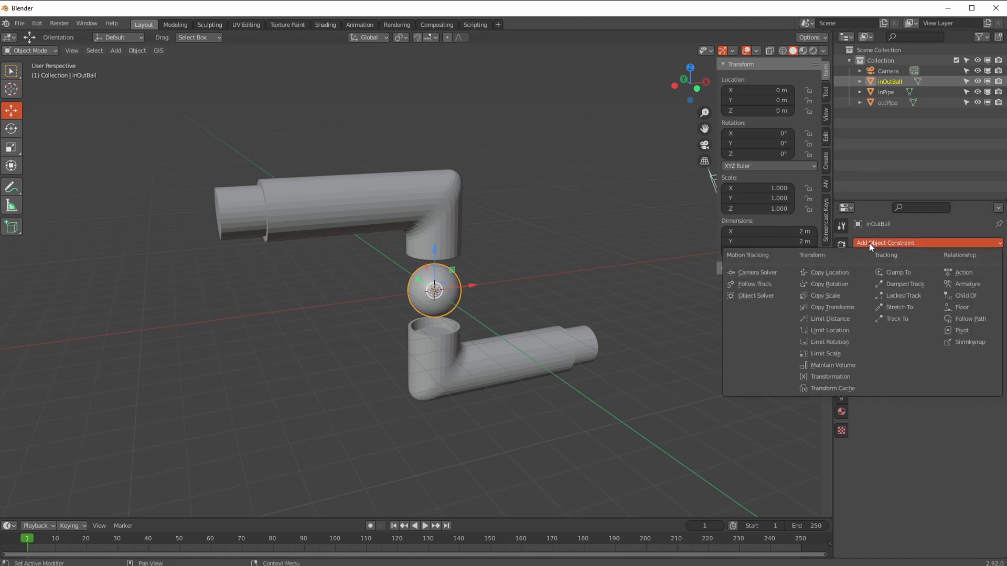
click(959, 297)
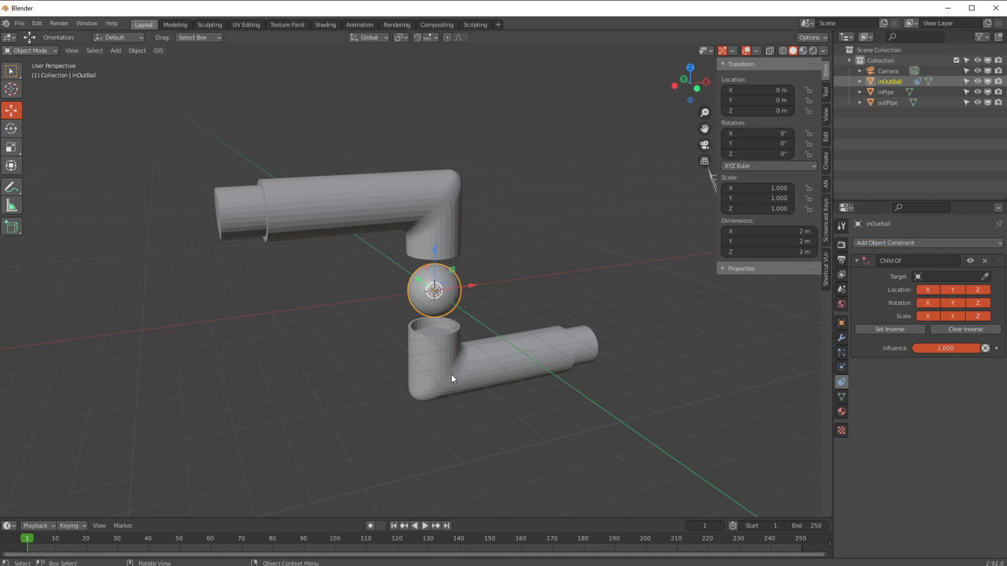
click(985, 276)
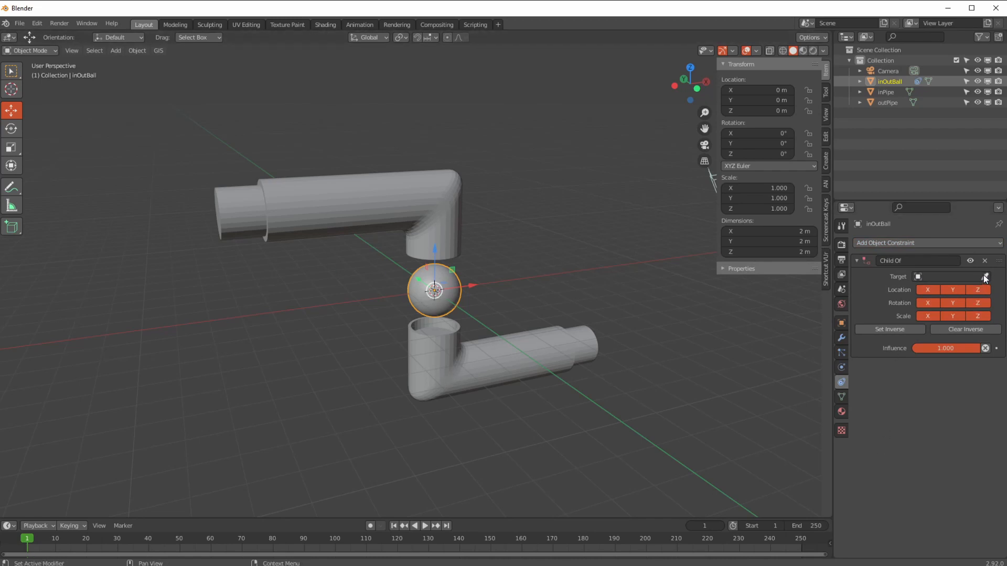
click(499, 366)
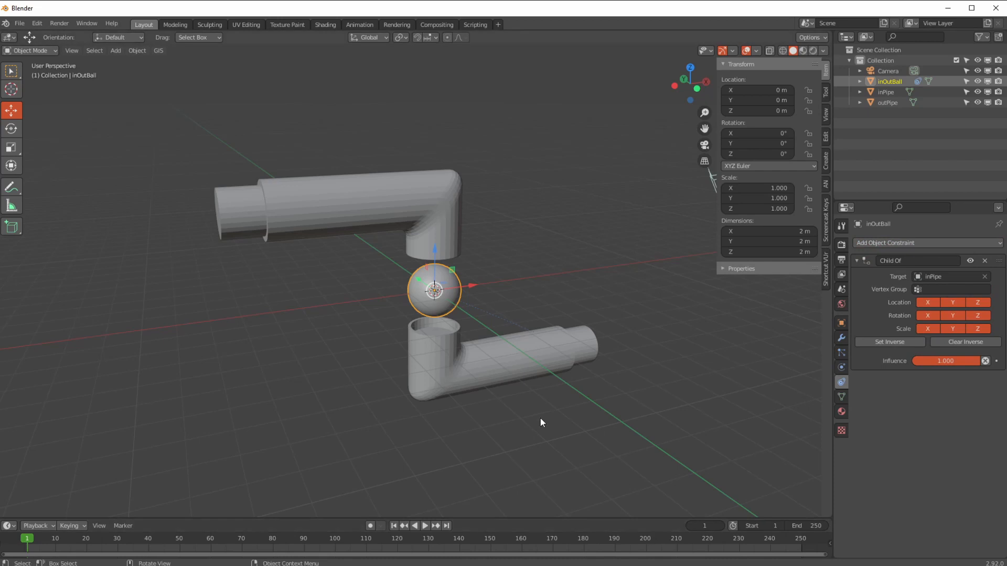
Step: Try rotating inPipe to test how inOutBall follows it, and undo the rotation
click(11, 130)
click(527, 377)
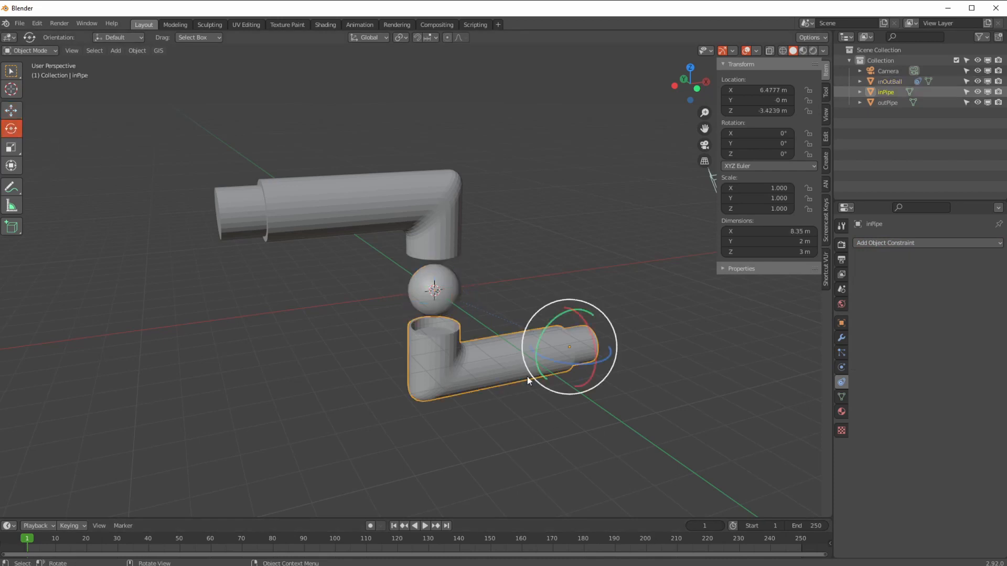
drag(559, 358, 537, 382)
key(ctrl+z)
click(325, 210)
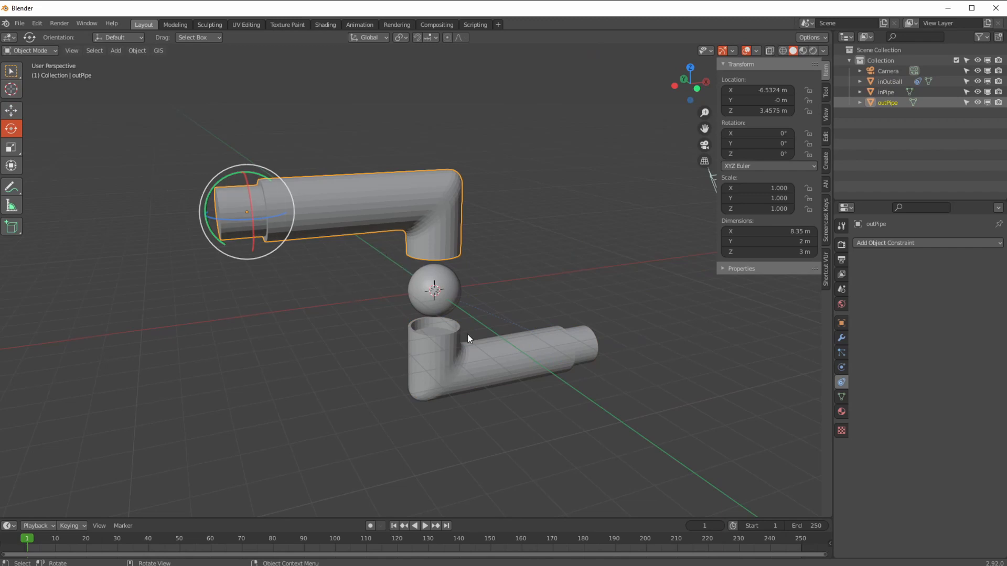
click(447, 366)
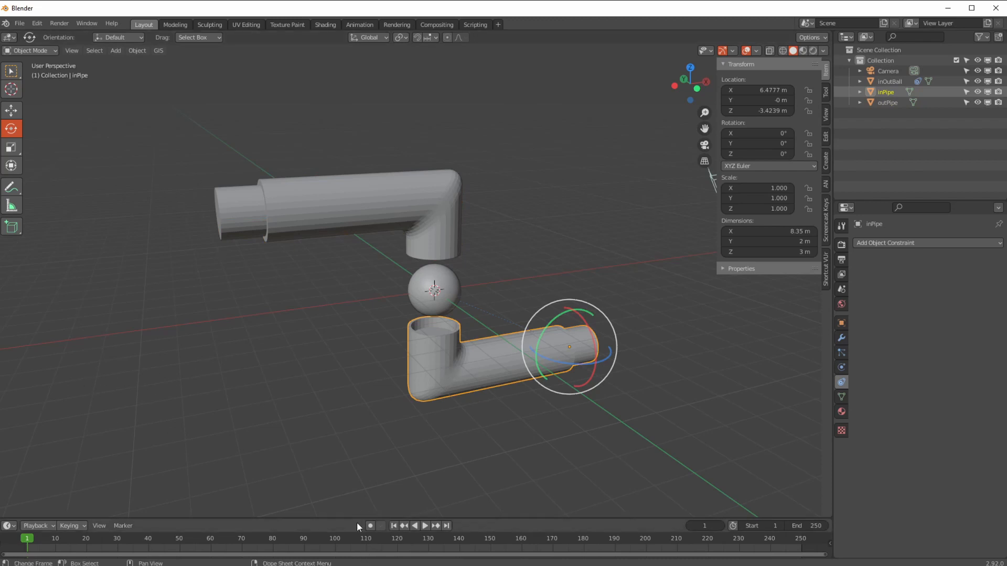
Step: Switch to the Animation workspace, select the camera and activate the Move tool with Local transform orientation
click(360, 25)
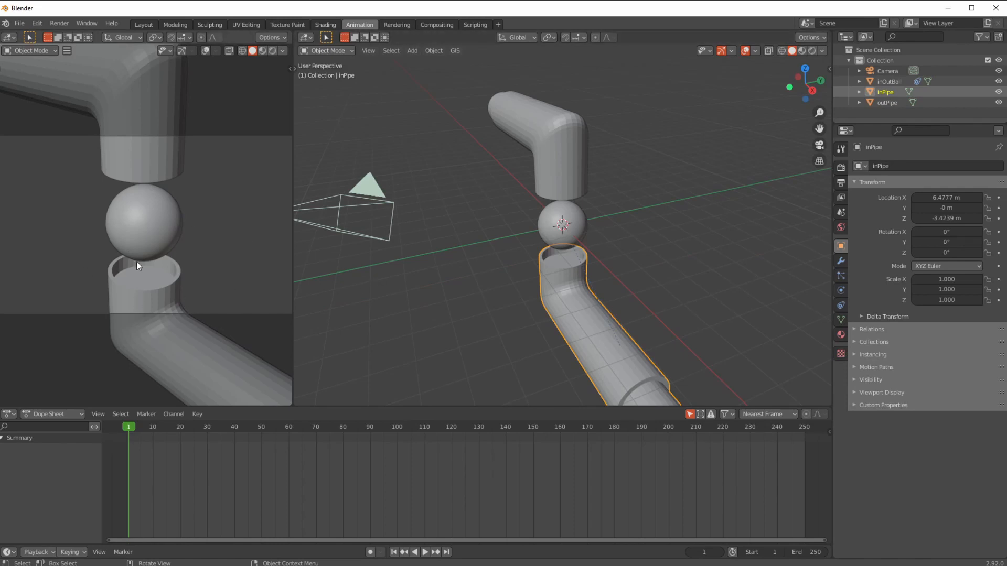
click(339, 206)
middle_drag(398, 250, 483, 269)
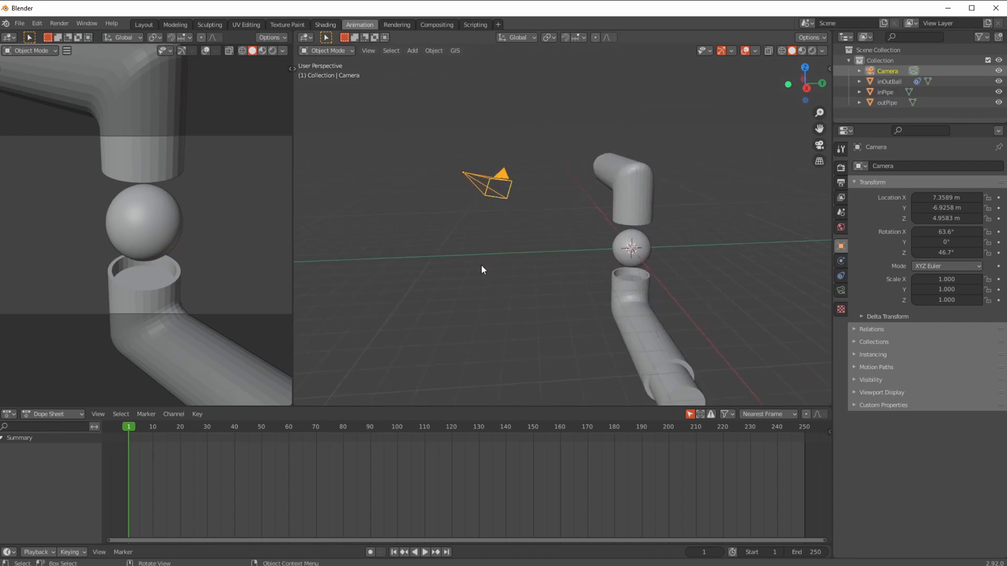
key(g)
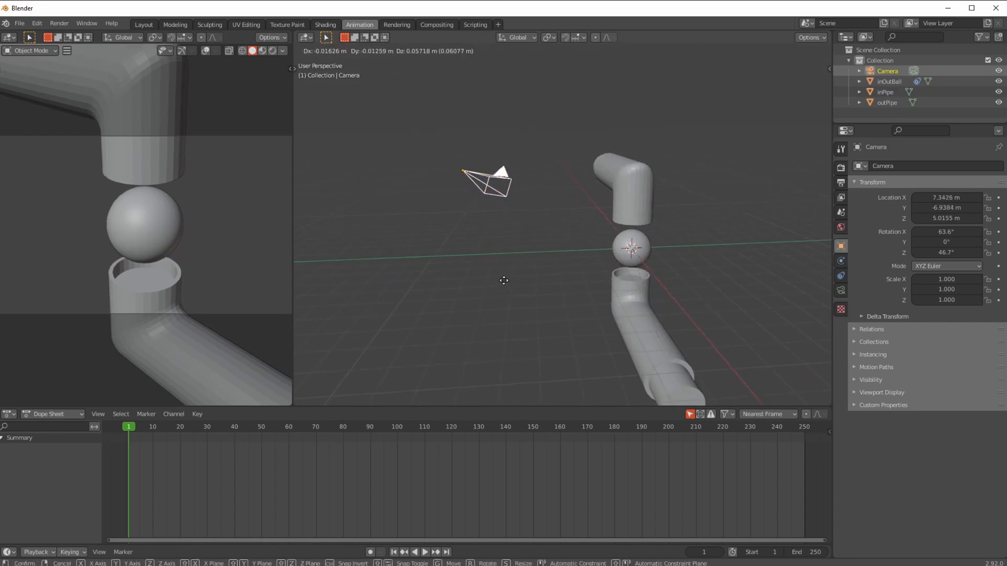
right_click(507, 285)
key(t)
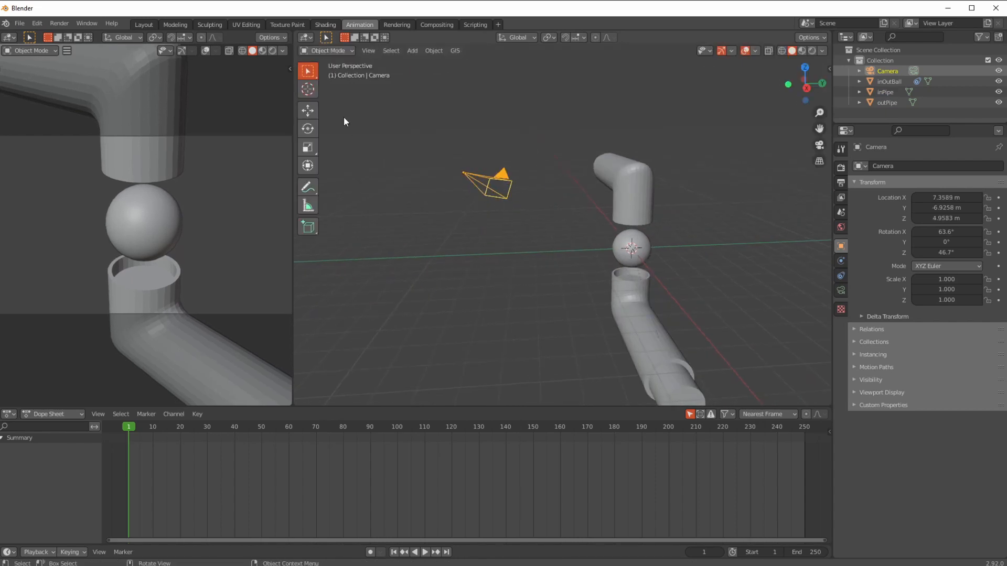
click(308, 112)
click(544, 37)
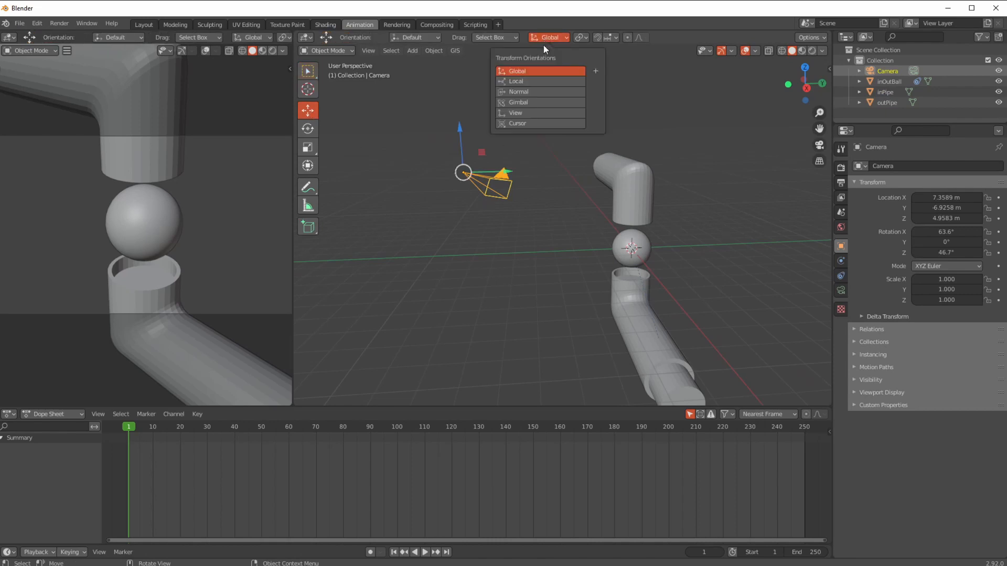
click(529, 83)
Step: Move the camera back along its local Z axis and slightly down, to about X 12.96 m, Y -12.21 m, Z 8.51 m
middle_drag(452, 231, 436, 185)
drag(442, 160, 399, 177)
scroll(409, 199, up, 3)
scroll(498, 265, down, 7)
shift+middle_drag(461, 215, 502, 285)
drag(505, 271, 372, 235)
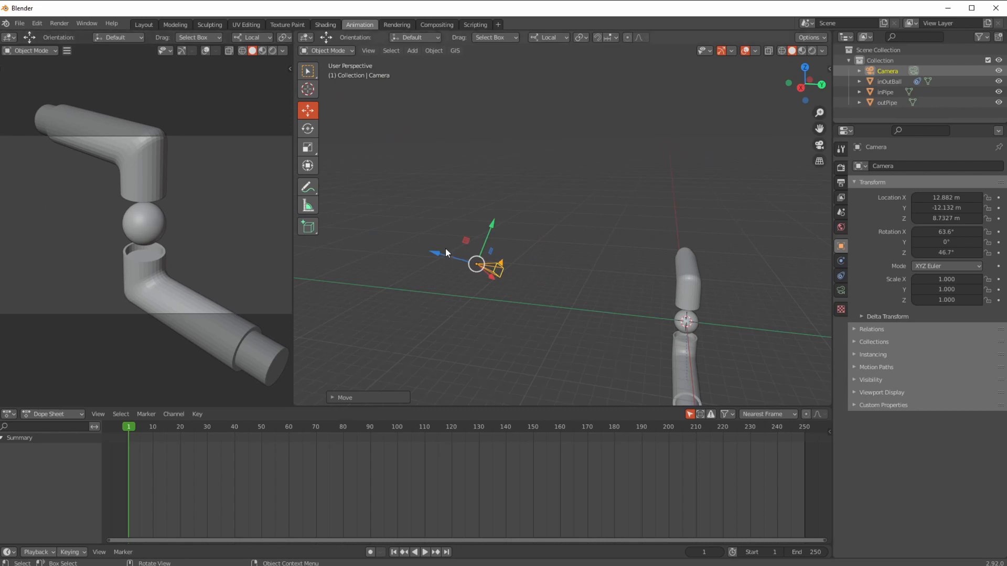
drag(492, 226, 486, 230)
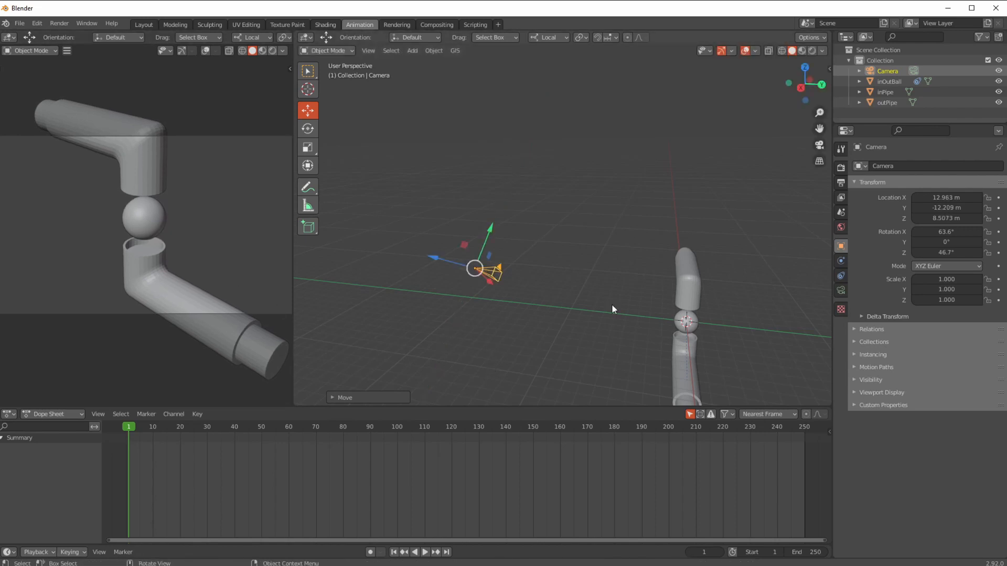
Step: Set inPipe's Z rotation to -180° and insert rotation keyframes at frame 1
click(679, 359)
middle_drag(520, 377, 394, 277)
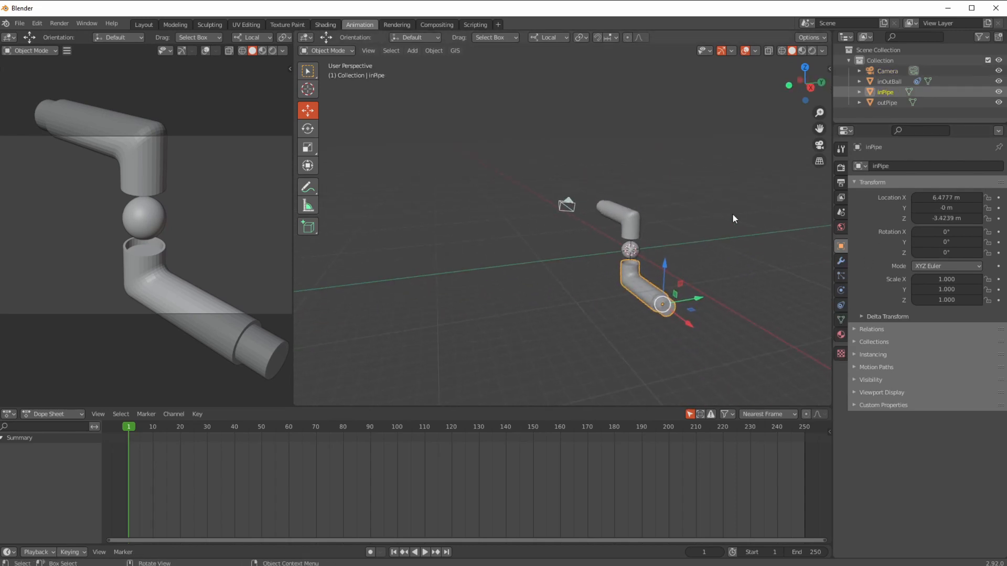
drag(939, 253, 738, 235)
double_click(925, 253)
key(BackSpace)
key(BackSpace)
text(180)
key(Return)
right_click(919, 249)
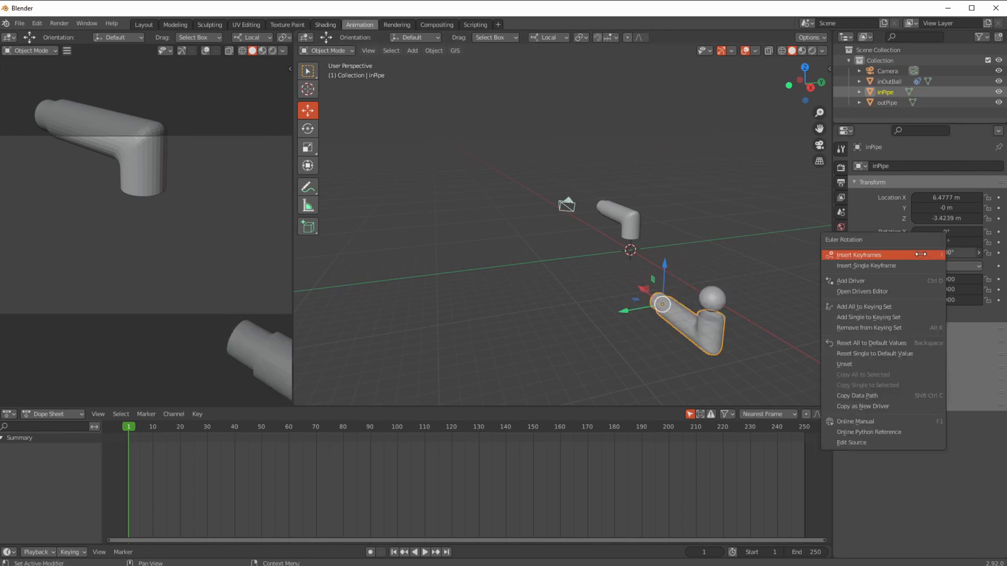
click(919, 255)
Step: At frame 25, set inPipe's Z rotation to 0° and insert rotation keyframes
drag(122, 429, 193, 436)
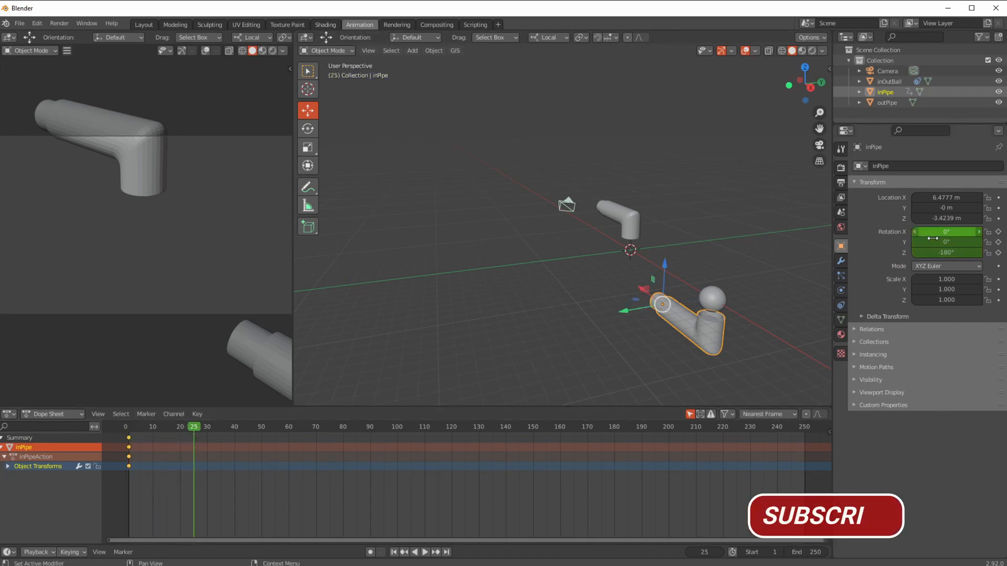
click(931, 255)
text(0)
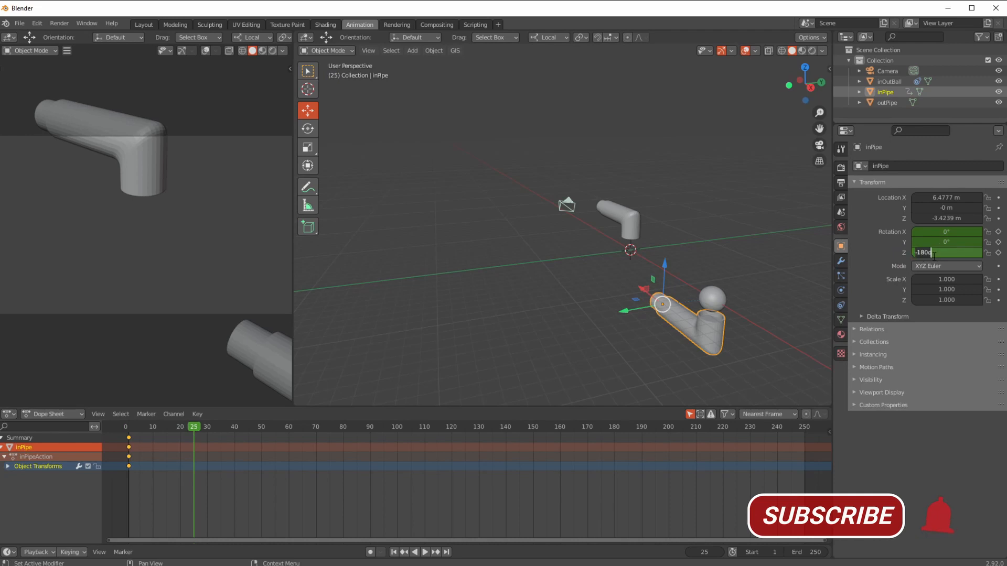
key(Return)
right_click(930, 255)
click(932, 255)
Step: Move inPipe's second set of rotation keyframes from frame 25 to frame 50
drag(132, 430, 262, 442)
key(b)
drag(203, 487, 196, 448)
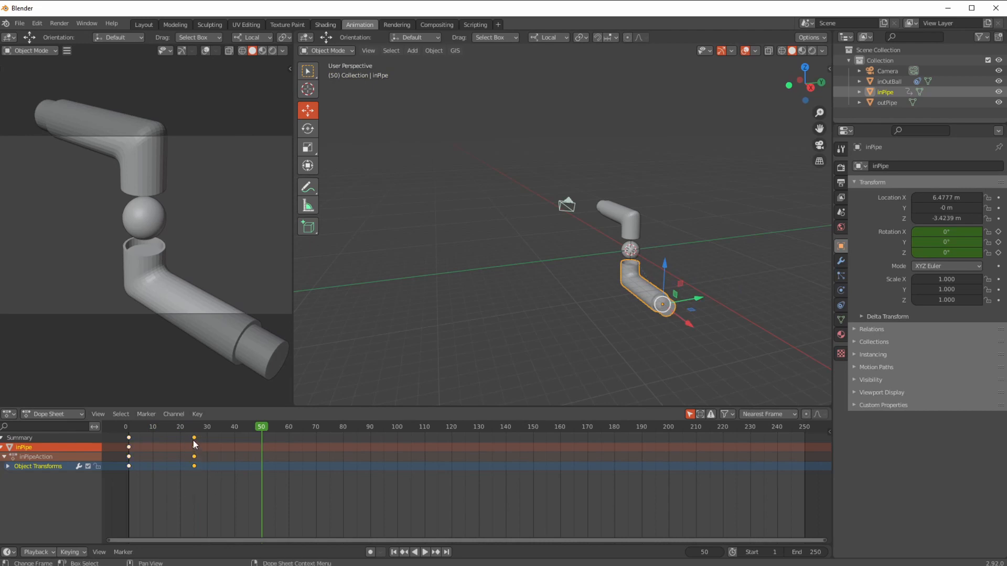
key(g)
click(262, 435)
Step: Go to frame 80 and select outPipe
drag(263, 431, 342, 436)
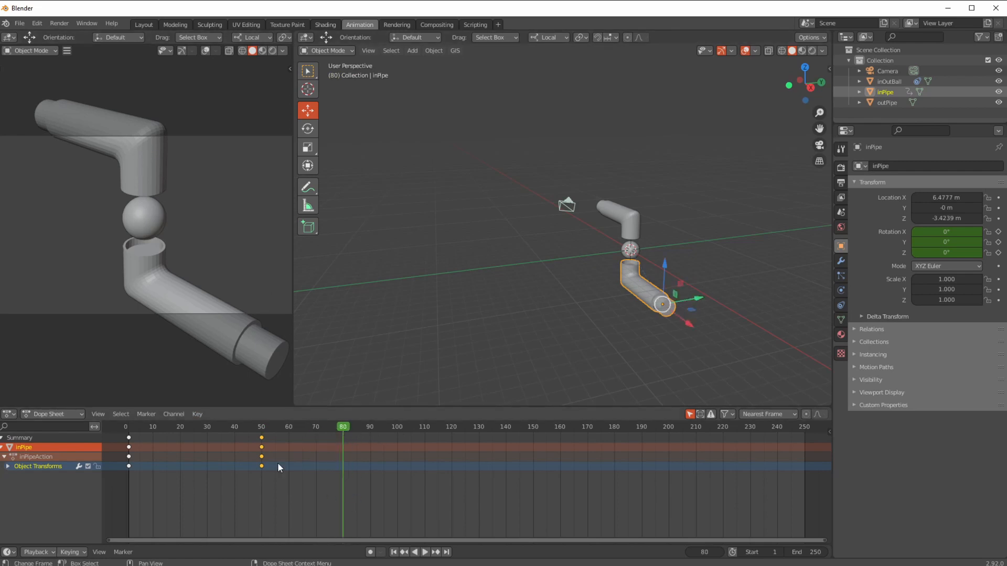
click(140, 181)
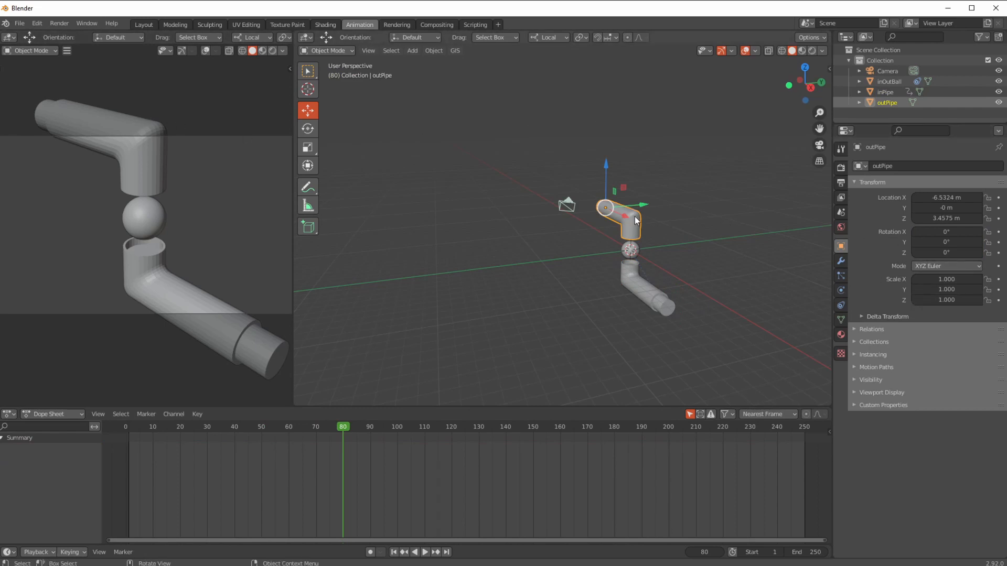
click(307, 128)
drag(600, 213, 571, 215)
key(alt+r)
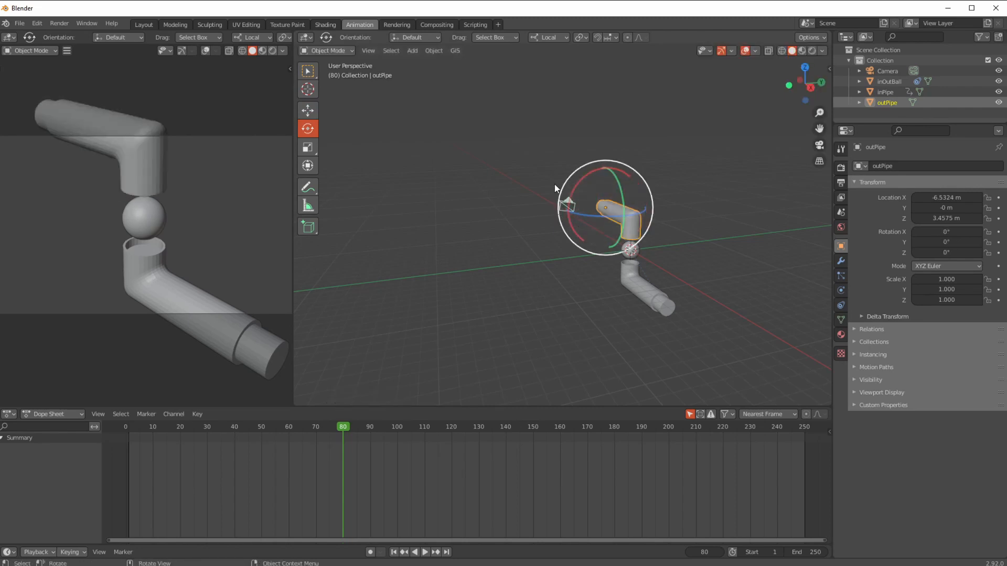
key(r)
key(z)
key(z)
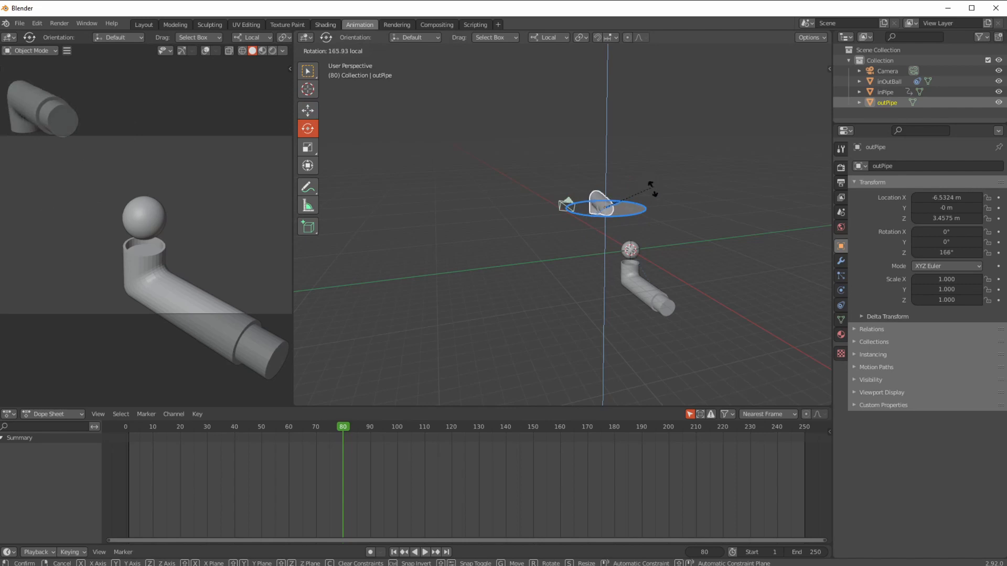
drag(598, 212, 572, 224)
key(ctrl+z)
key(ctrl+z)
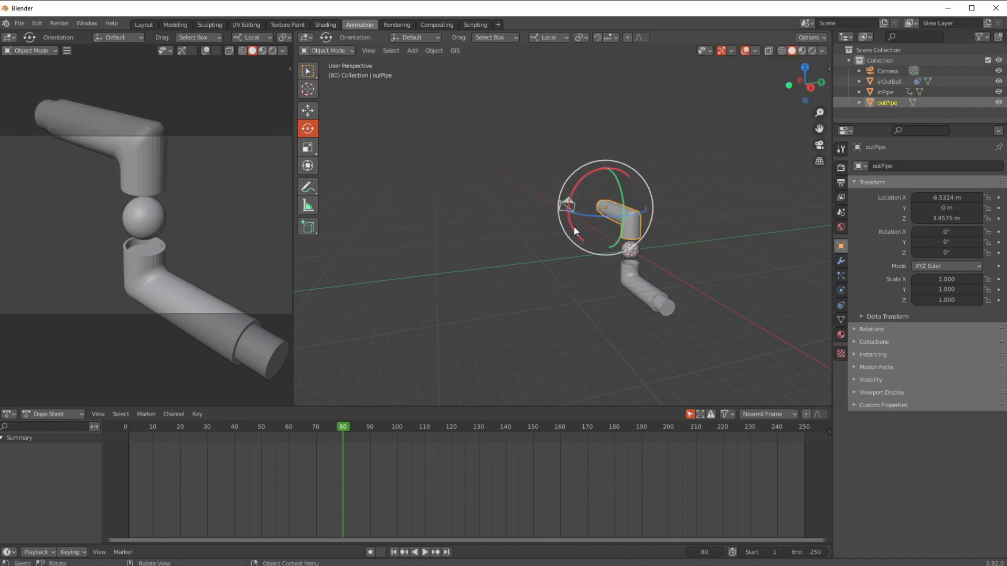
Step: Insert rotation keyframes for outPipe at frame 80
right_click(926, 254)
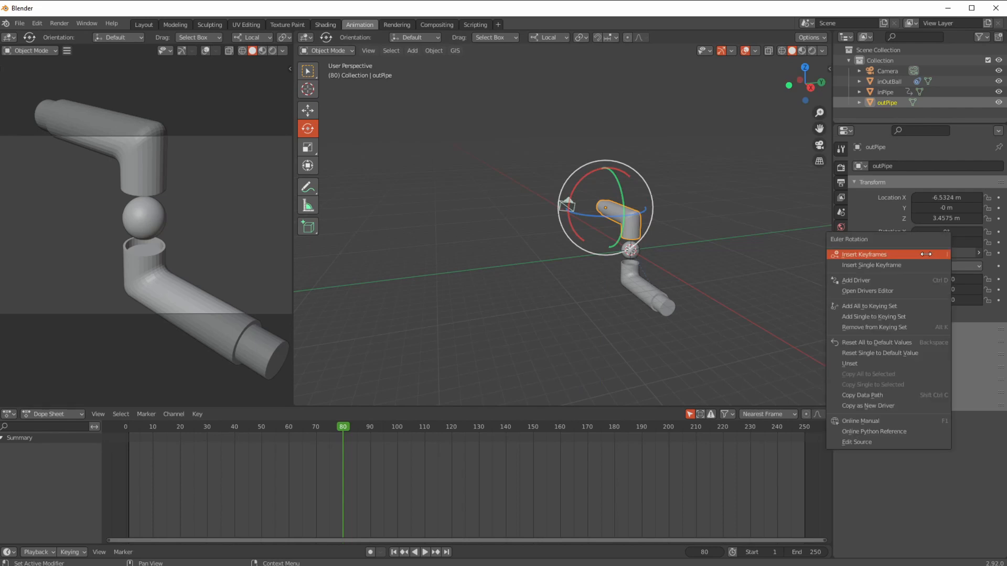
click(926, 254)
Step: At frame 120, set outPipe's Z rotation to 180° and insert rotation keyframes
key(space)
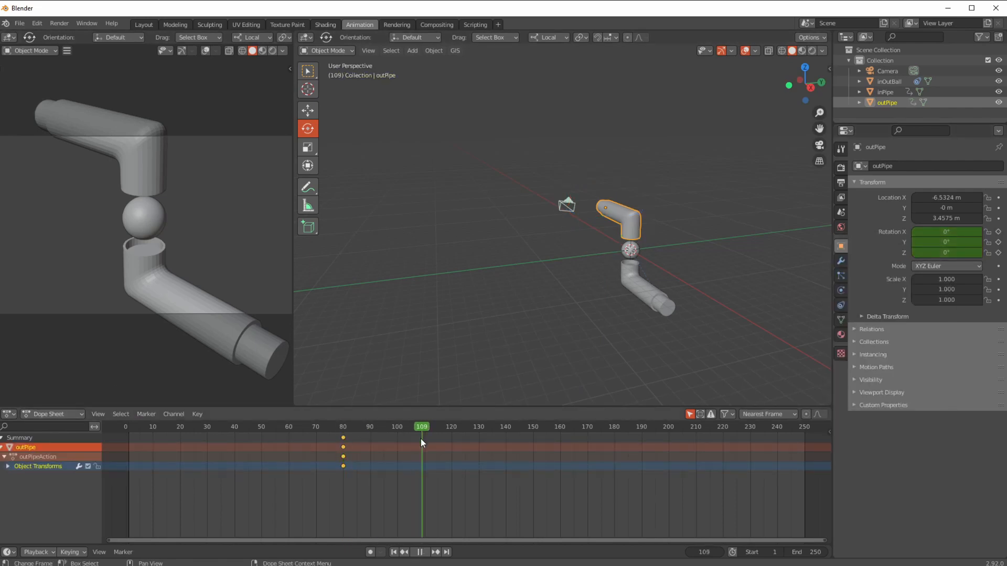
key(space)
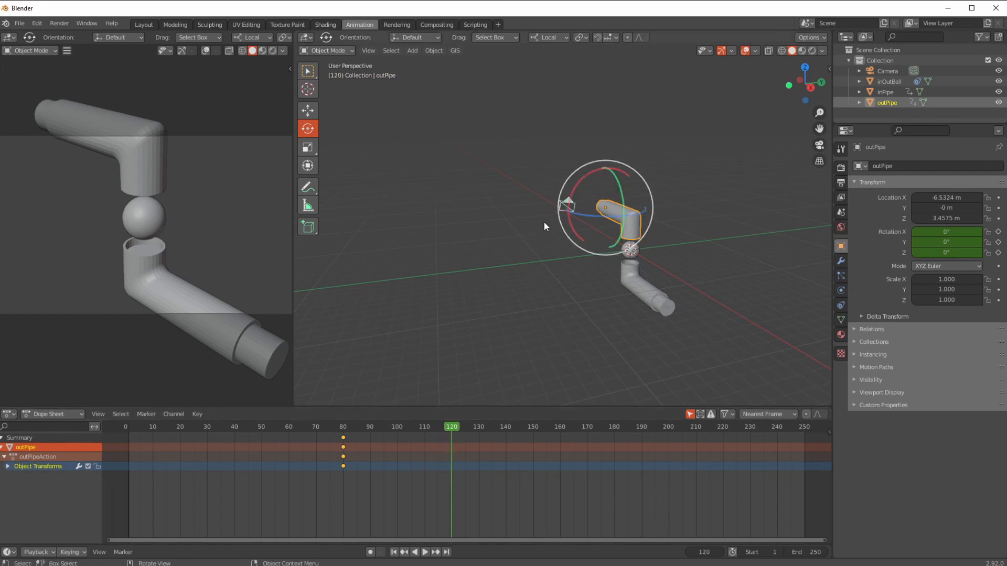
drag(585, 214, 638, 209)
click(935, 254)
text(180)
key(Return)
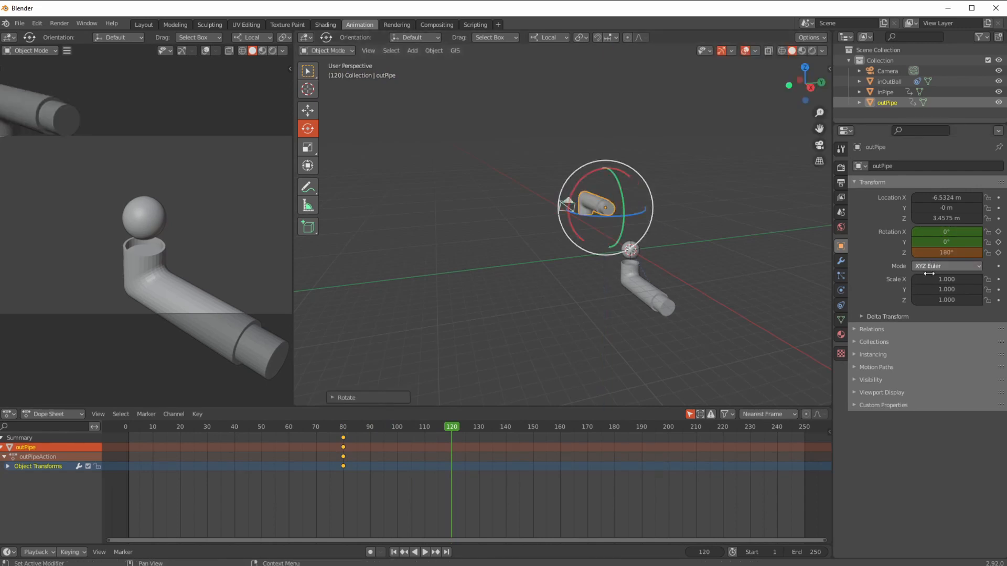
right_click(935, 254)
click(935, 255)
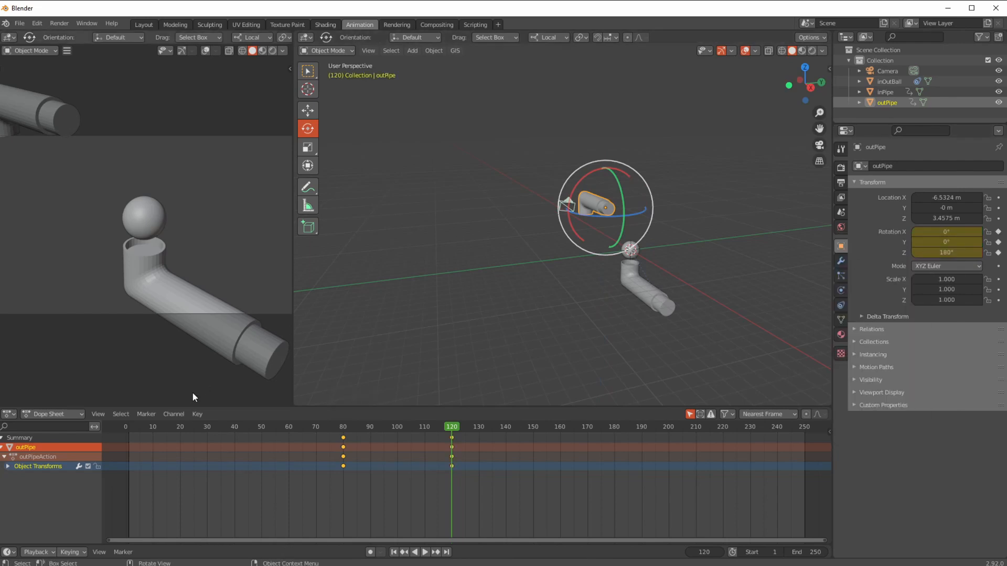
Step: At frame 50, lower inOutBall along Z into inPipe's opening, to about -0.82 m, and insert location keyframes
drag(131, 428, 262, 429)
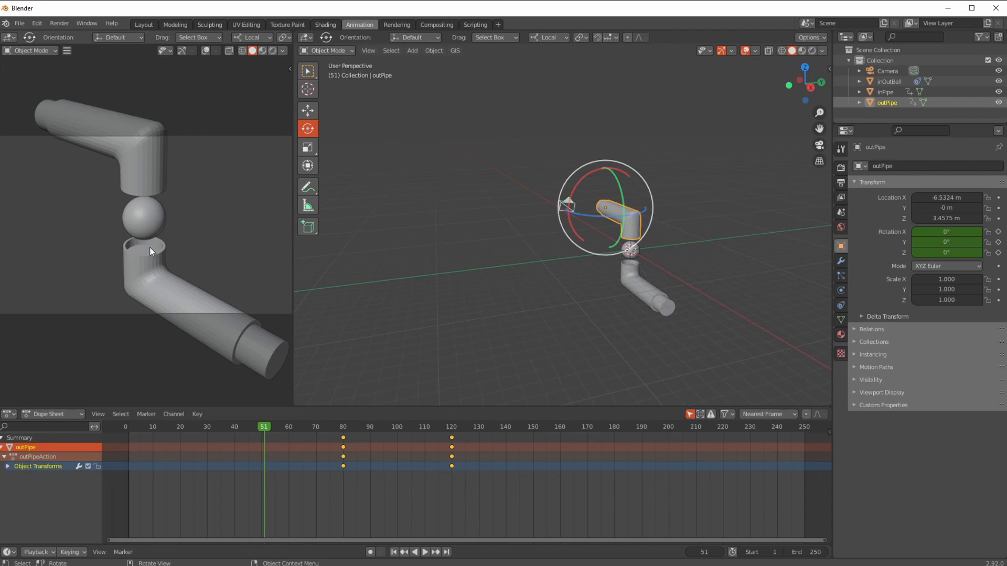
mouse_move(264, 426)
mouse_down()
mouse_move(140, 430)
mouse_move(259, 437)
mouse_up()
click(147, 218)
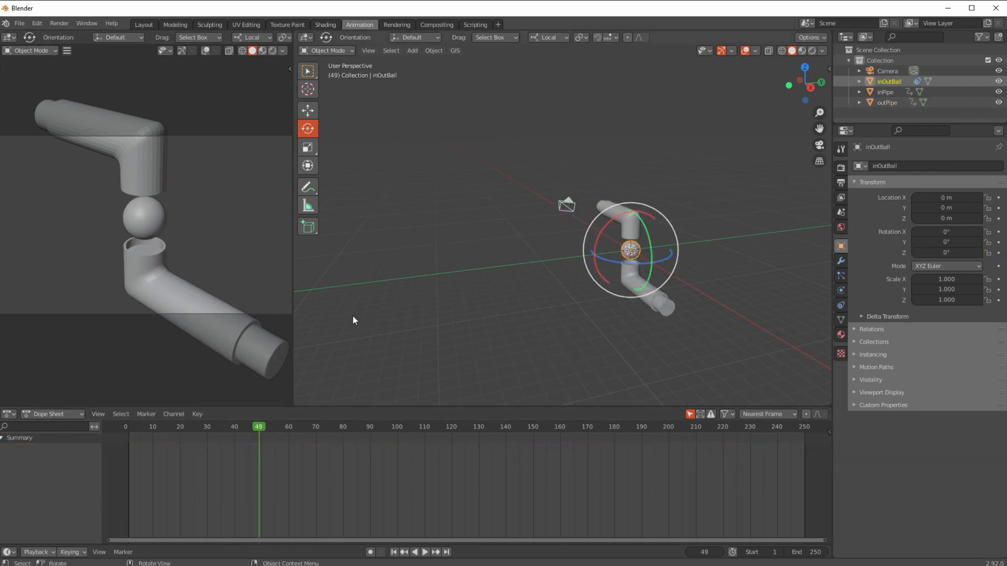
mouse_move(259, 427)
mouse_down()
mouse_move(194, 430)
mouse_move(261, 438)
mouse_up()
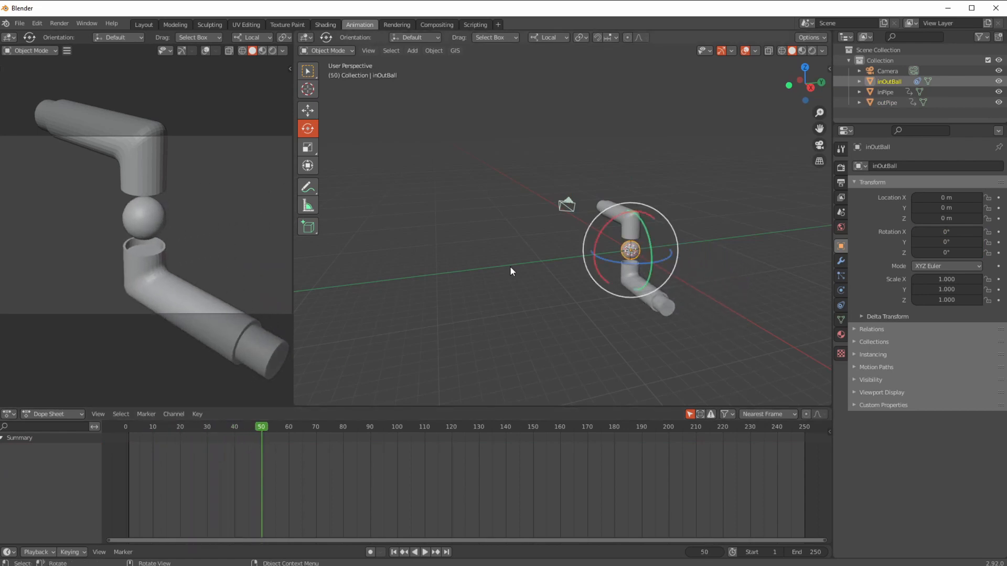
key(KP_1)
scroll(502, 231, up, 5)
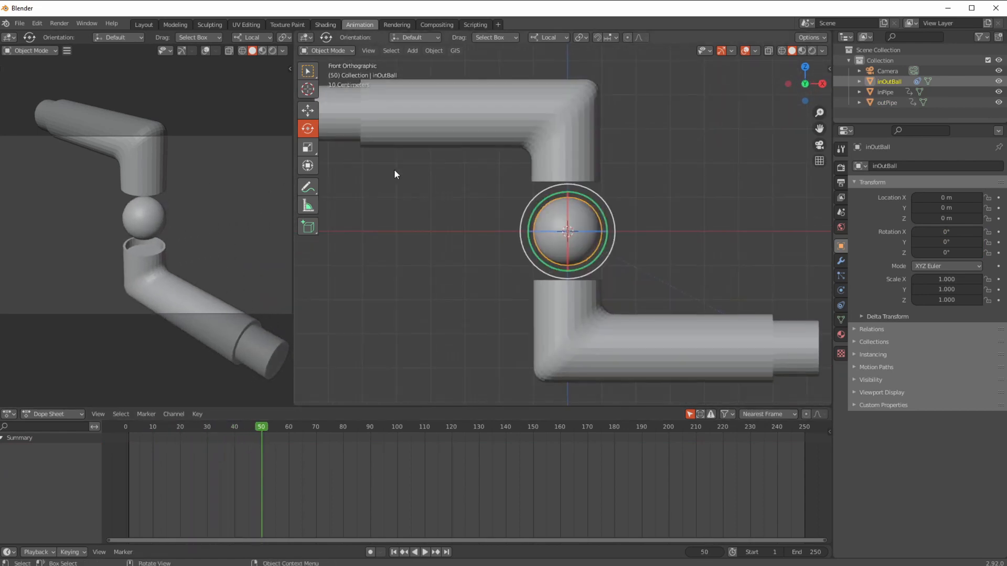
click(307, 110)
scroll(455, 258, up, 1)
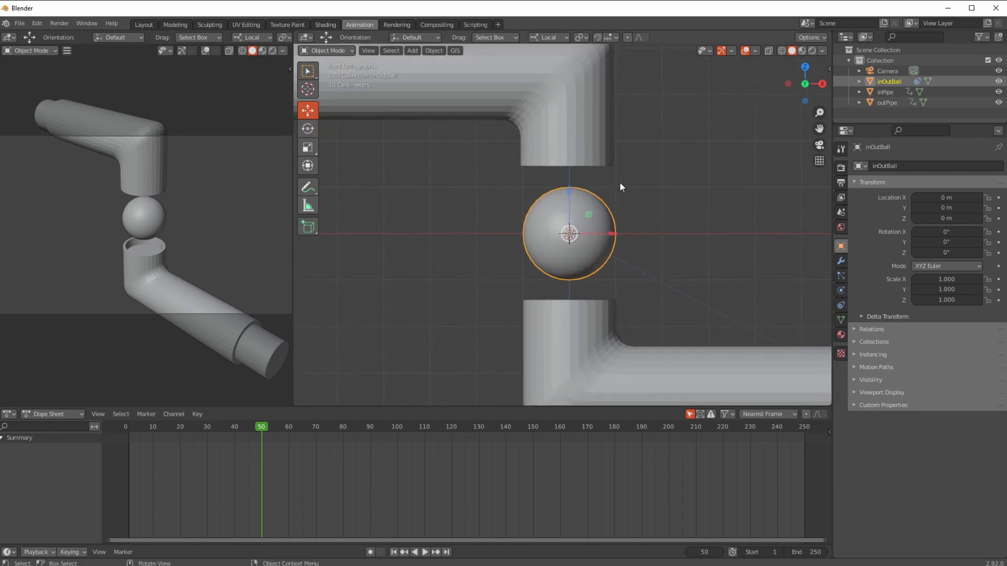
drag(572, 190, 560, 234)
mouse_move(254, 433)
mouse_down()
mouse_move(165, 429)
mouse_move(262, 433)
mouse_up()
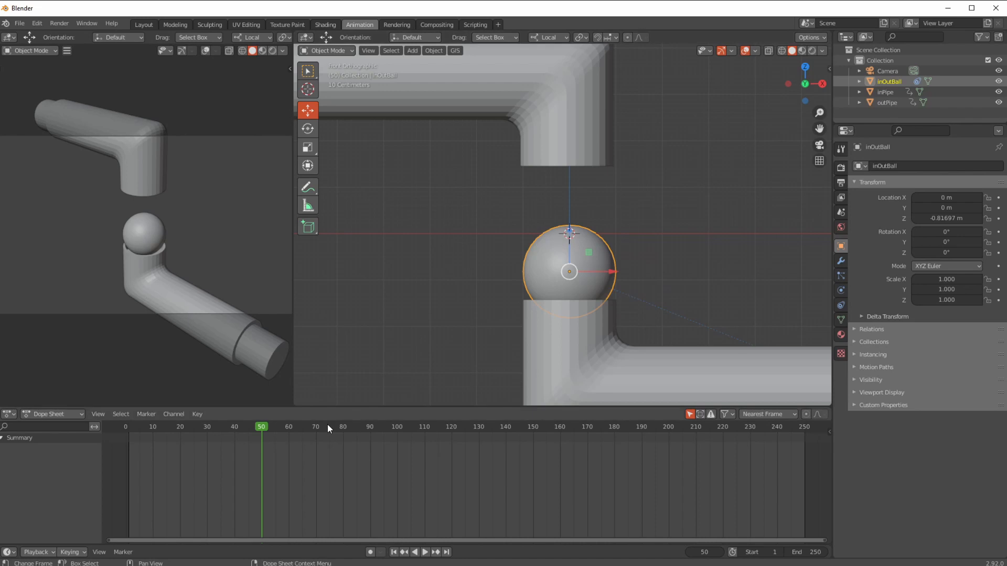
right_click(921, 216)
click(923, 219)
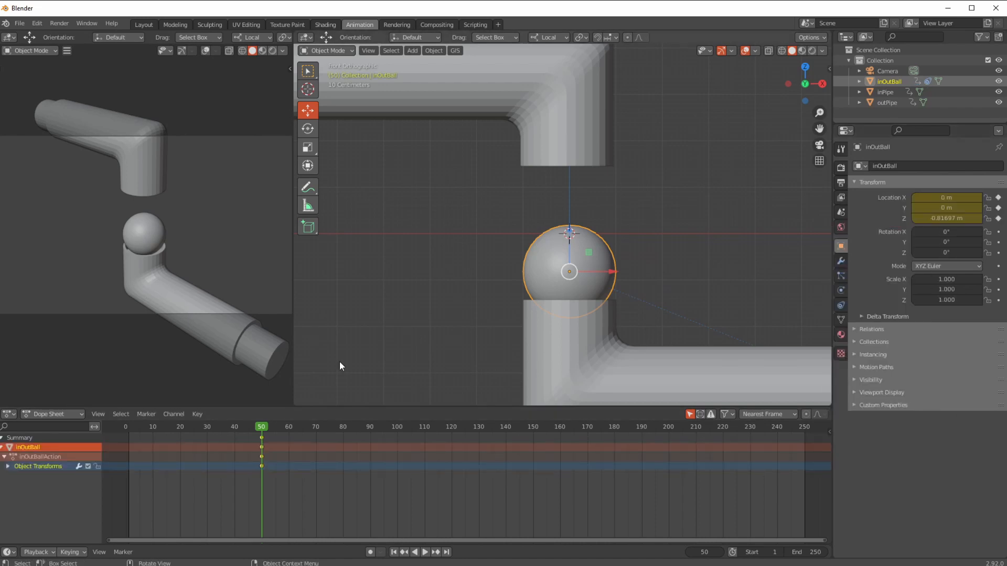
Step: At frame 80, raise inOutBall along Z into outPipe's opening, to about 0.91 m, and insert location keyframes
key(space)
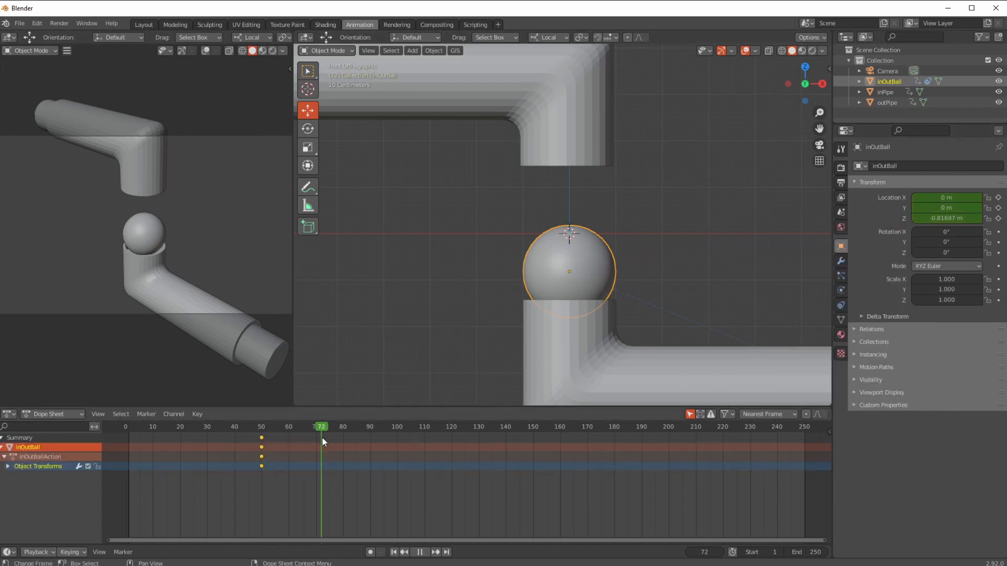
key(space)
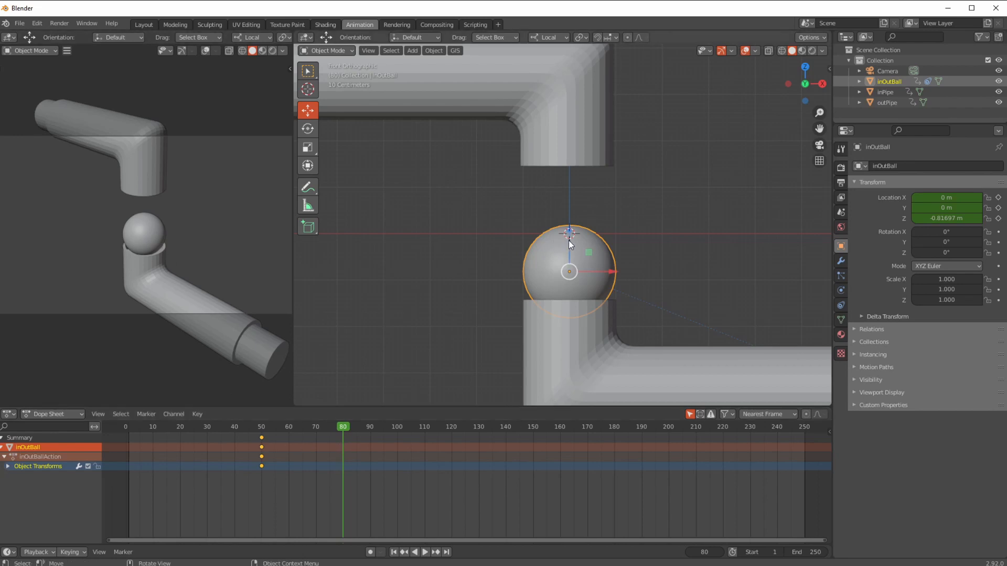
drag(571, 254, 564, 164)
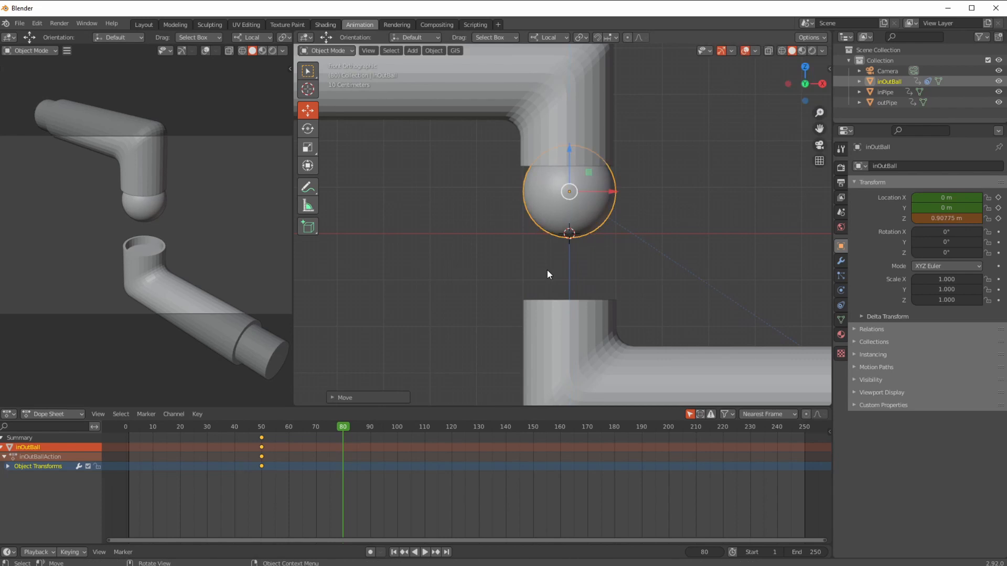
right_click(944, 218)
click(923, 219)
Step: Return to frame 50 and add a second Child Of constraint to inOutBall with outPipe as its target
drag(151, 426, 263, 435)
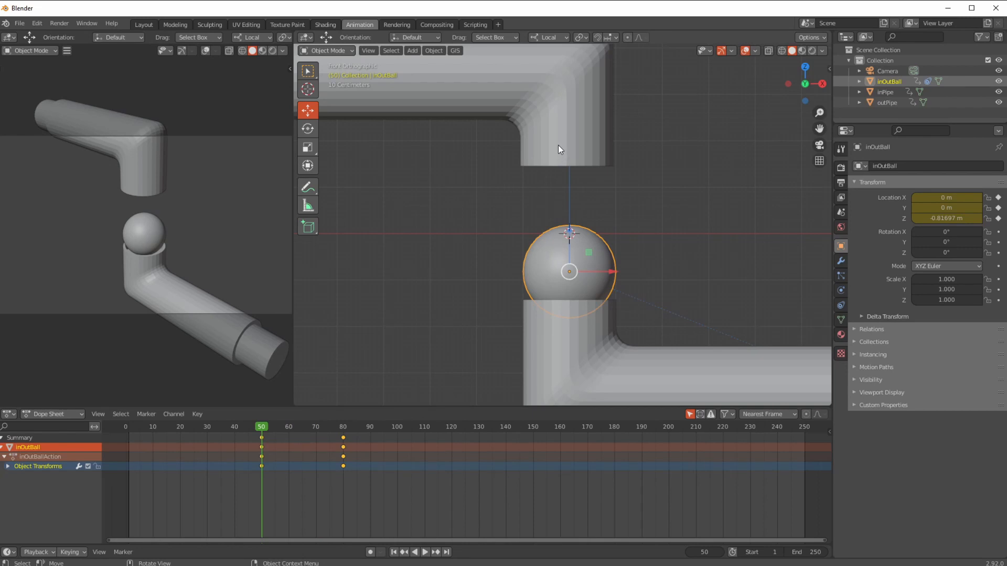
click(545, 149)
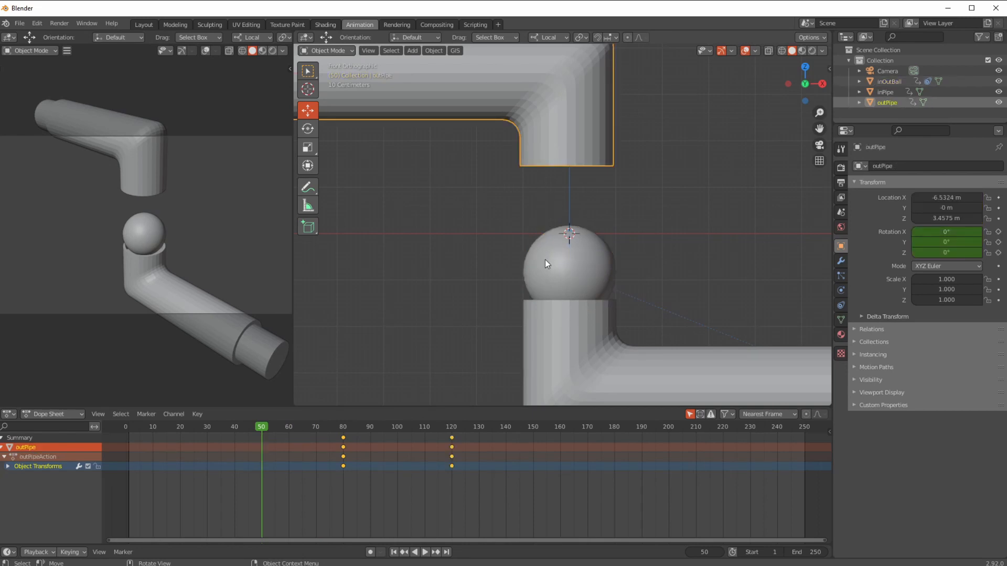
click(544, 273)
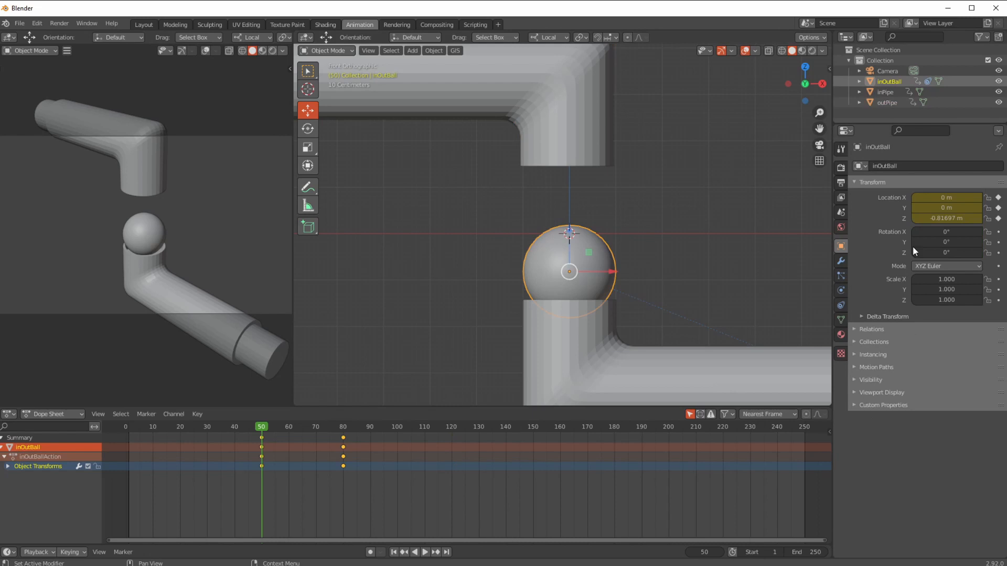
click(841, 307)
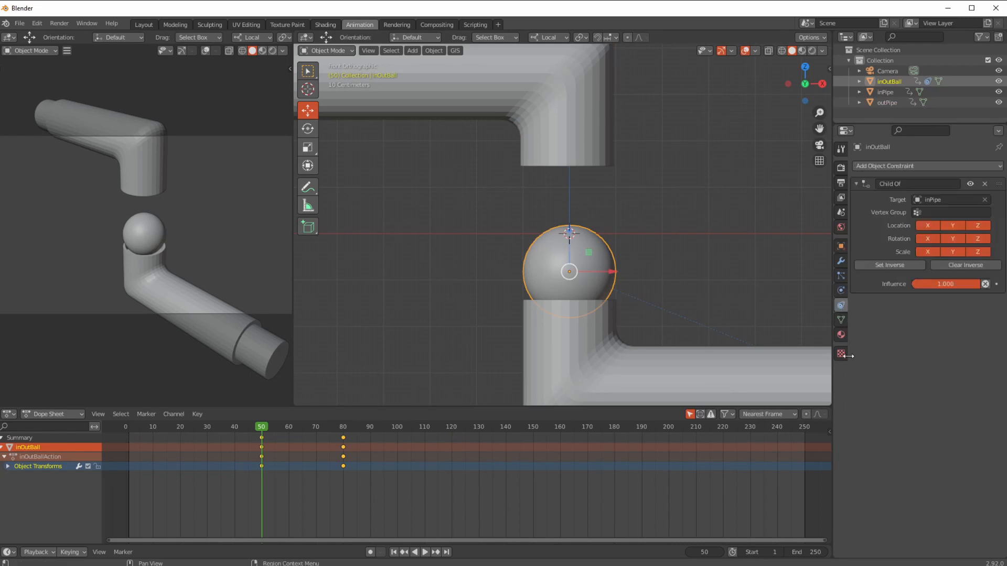
click(873, 165)
click(954, 221)
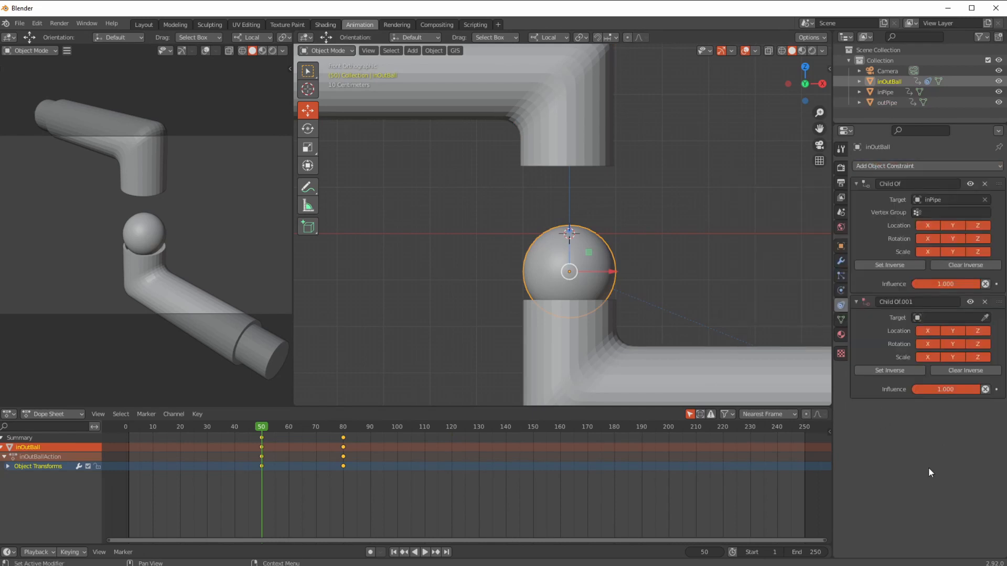
click(985, 317)
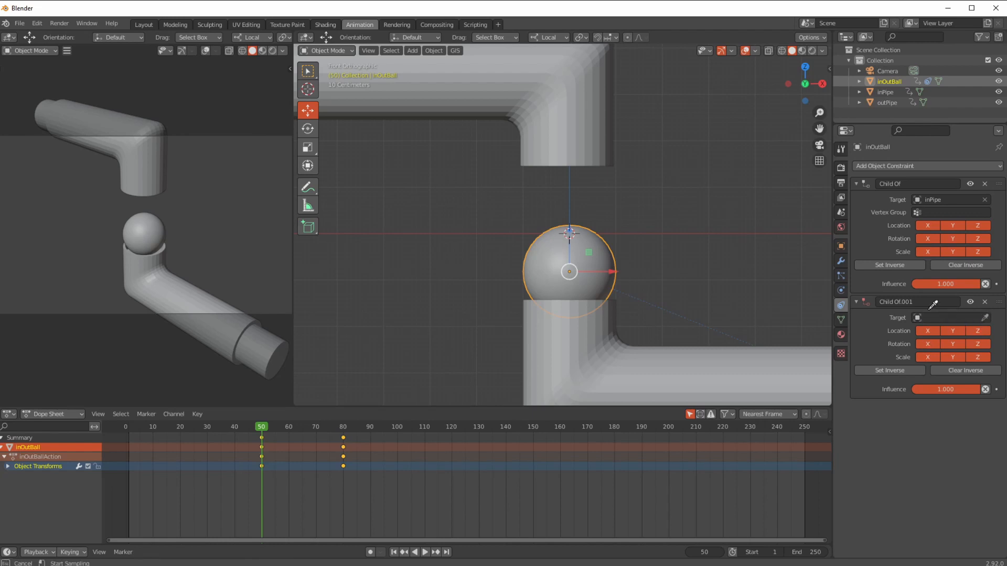
click(534, 107)
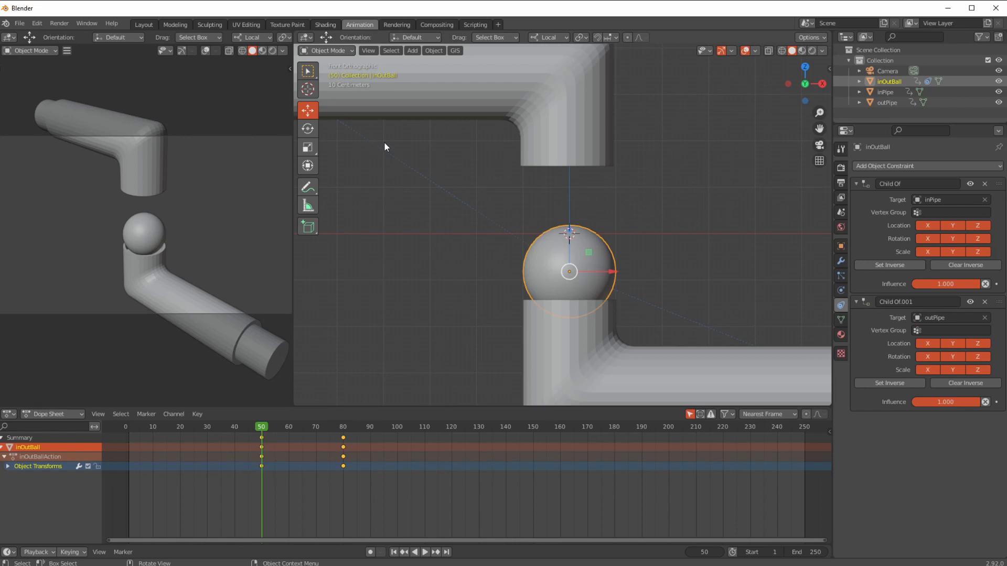
Step: Examine the ball's travel between inPipe and outPipe up to frame 80, briefly showing the camera view's overlays
key(space)
mouse_move(325, 436)
mouse_down()
mouse_move(273, 436)
mouse_move(311, 438)
mouse_up()
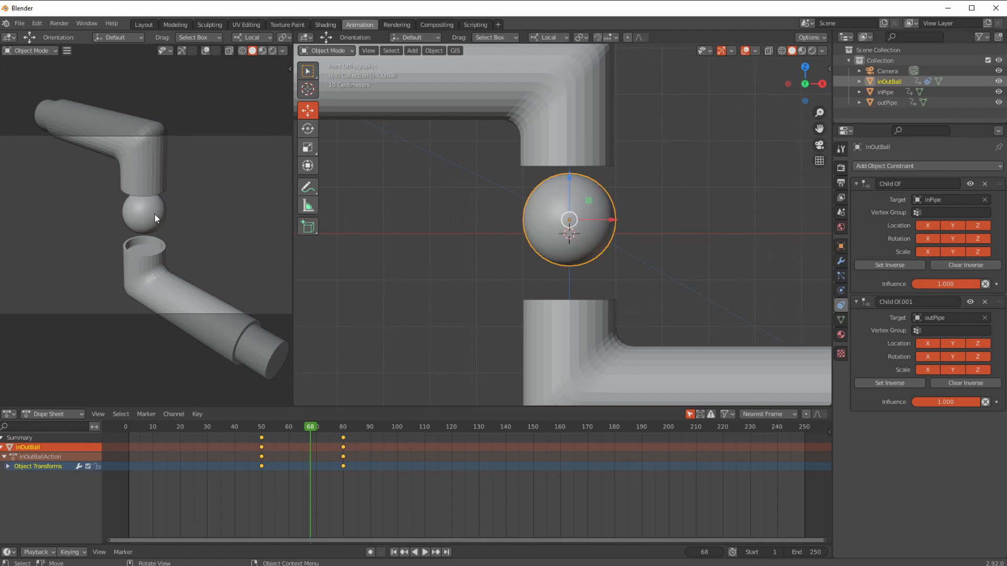
click(206, 50)
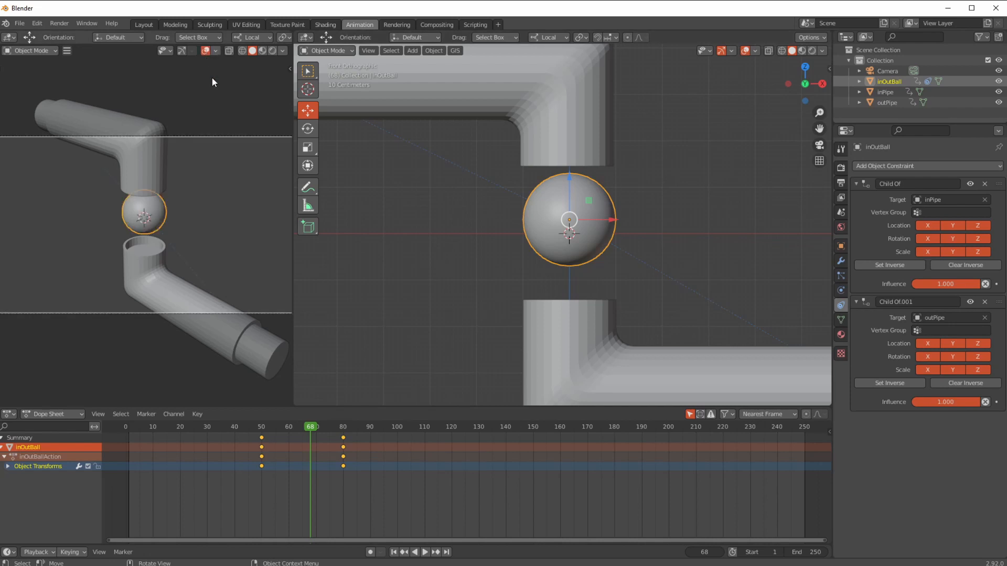
click(205, 50)
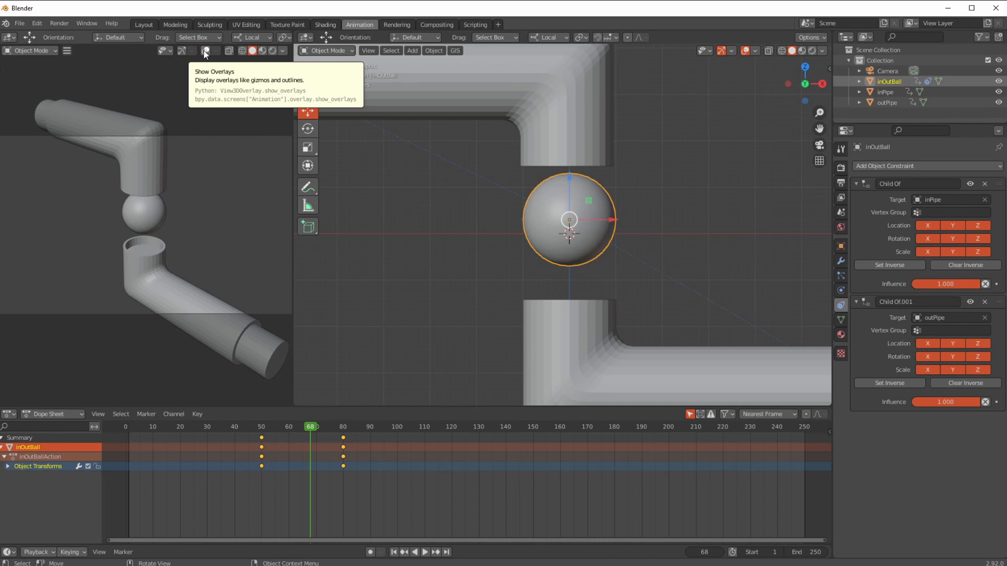
drag(254, 428, 336, 428)
Step: Try rotating inPipe about its Z axis at frame 80 to check whether the ball follows, and scrub back to around frame 50
click(557, 373)
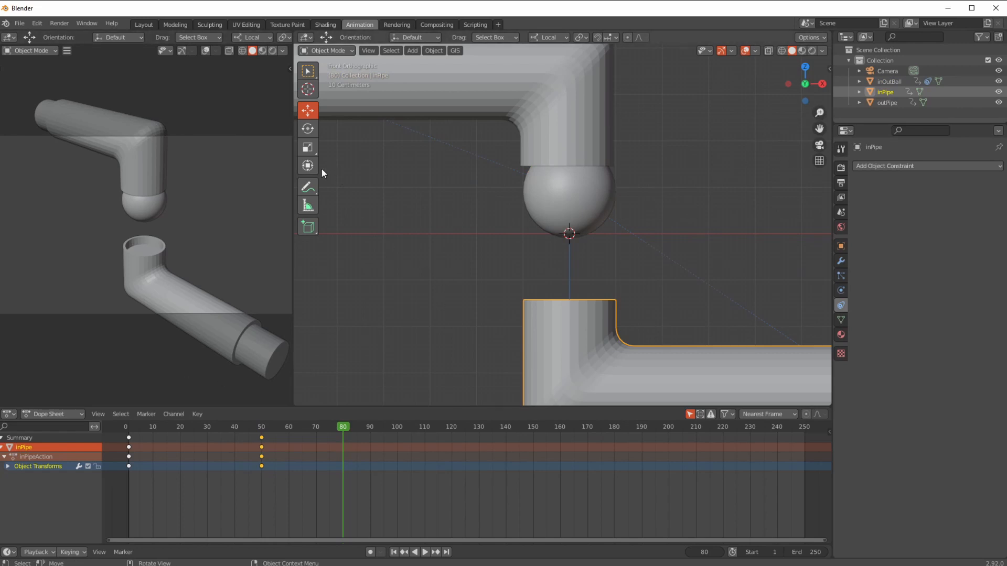
click(304, 133)
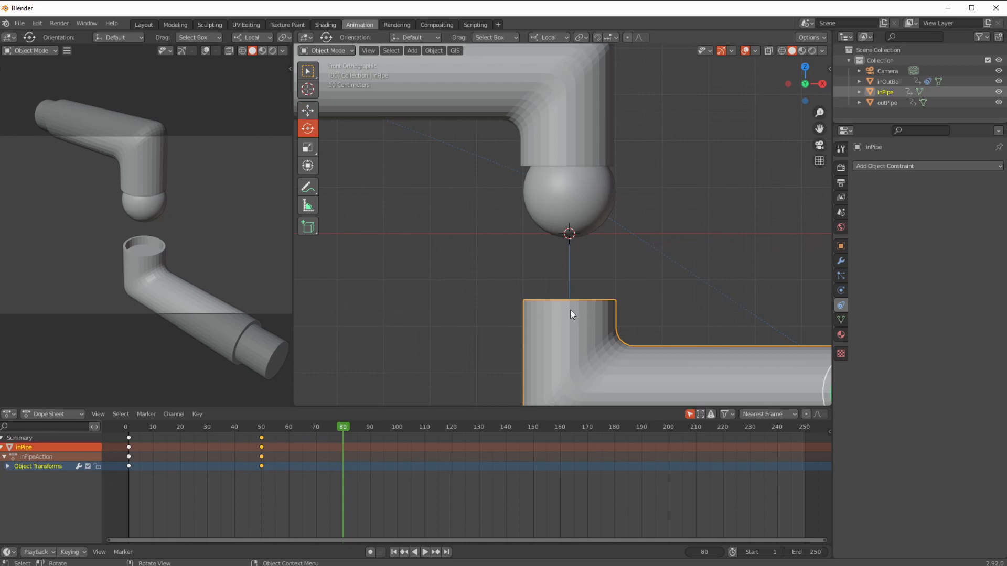
middle_drag(568, 300, 666, 300)
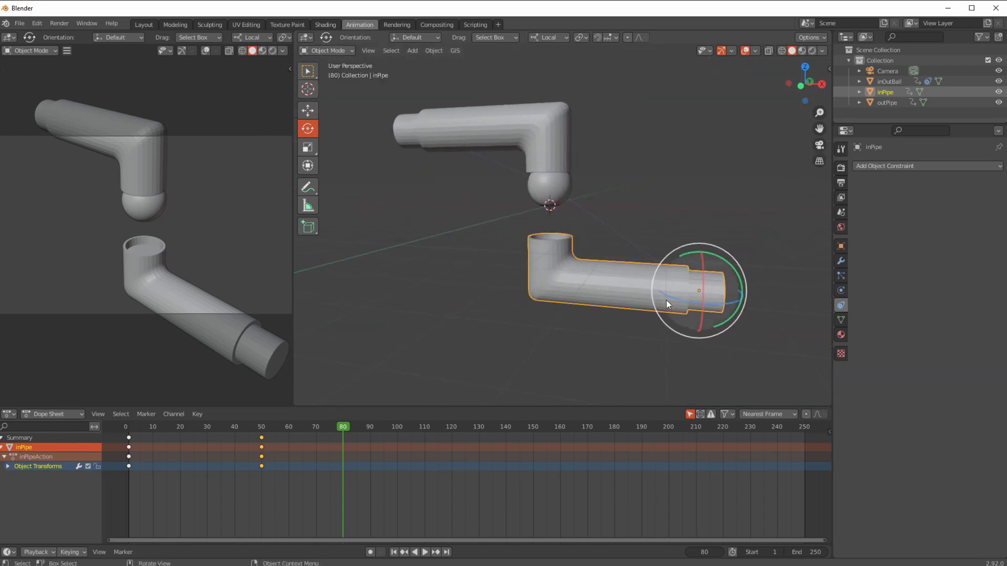
drag(676, 298, 428, 238)
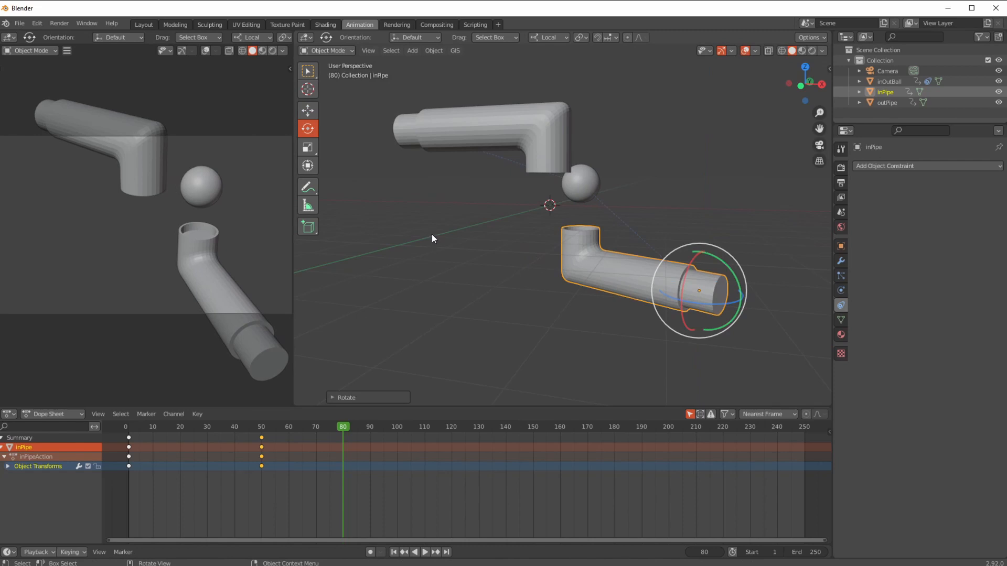
key(space)
drag(133, 428, 261, 429)
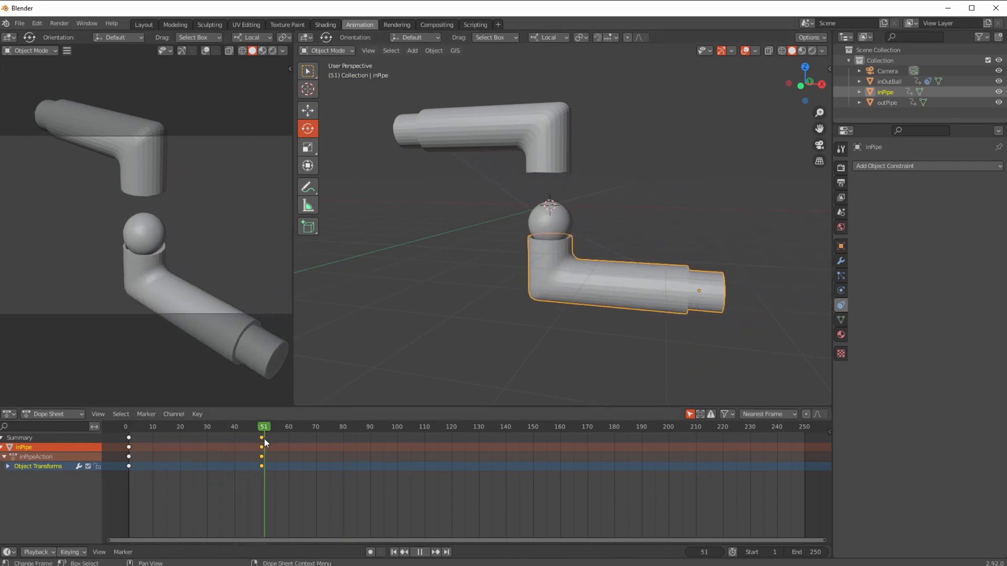
key(space)
Step: At frame 58, keyframe inOutBall's constraint influences at 1 for the inPipe Child Of and 0 for the outPipe Child Of
click(561, 210)
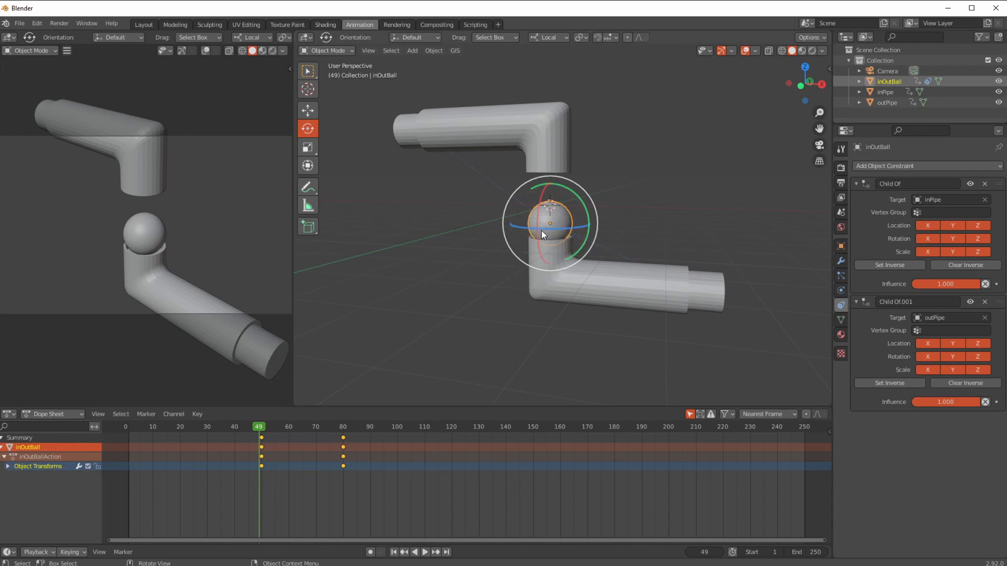
key(space)
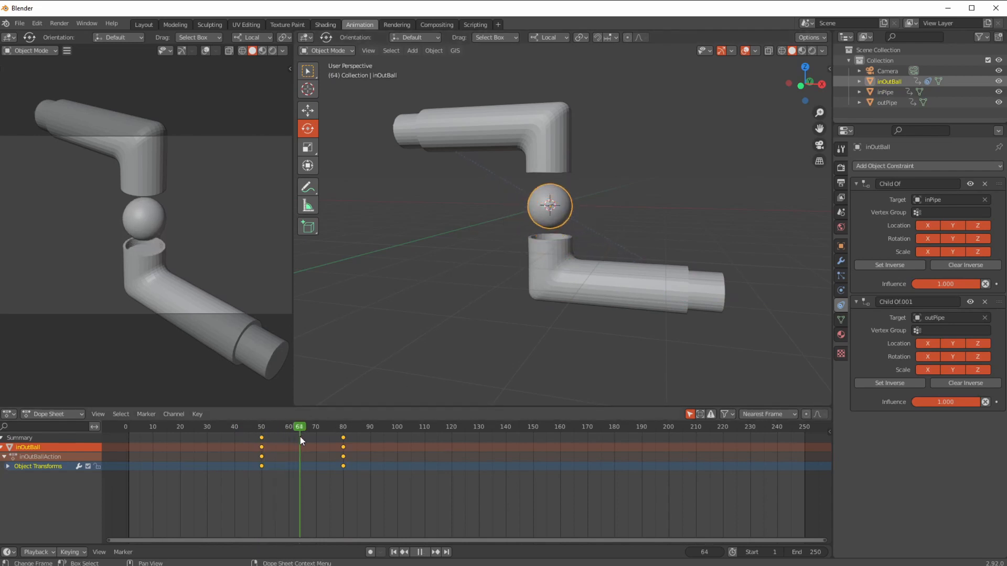
mouse_move(304, 438)
mouse_down()
mouse_move(279, 439)
mouse_move(316, 445)
mouse_move(303, 442)
mouse_up()
key(space)
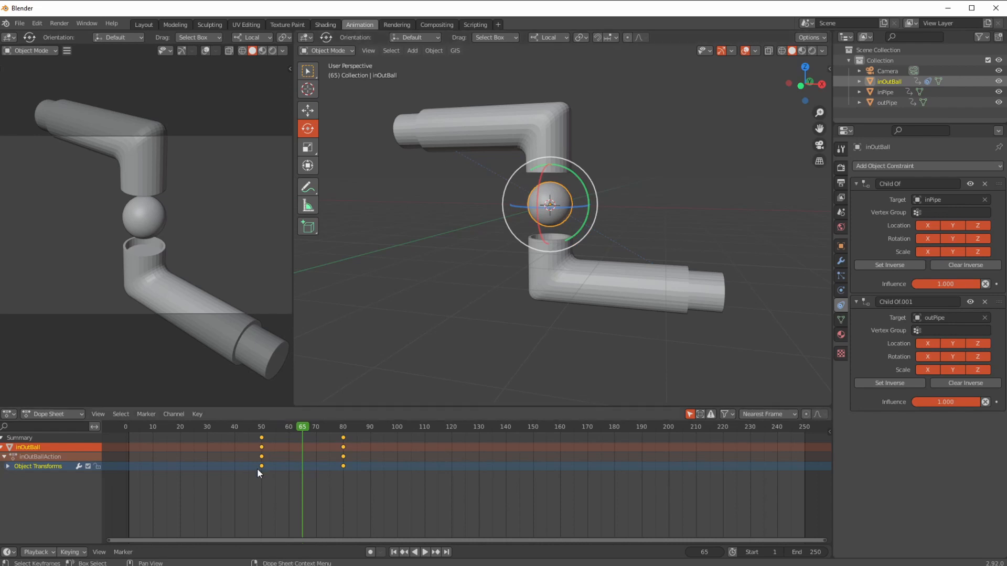
mouse_move(302, 427)
mouse_down()
mouse_move(260, 431)
mouse_move(283, 430)
mouse_up()
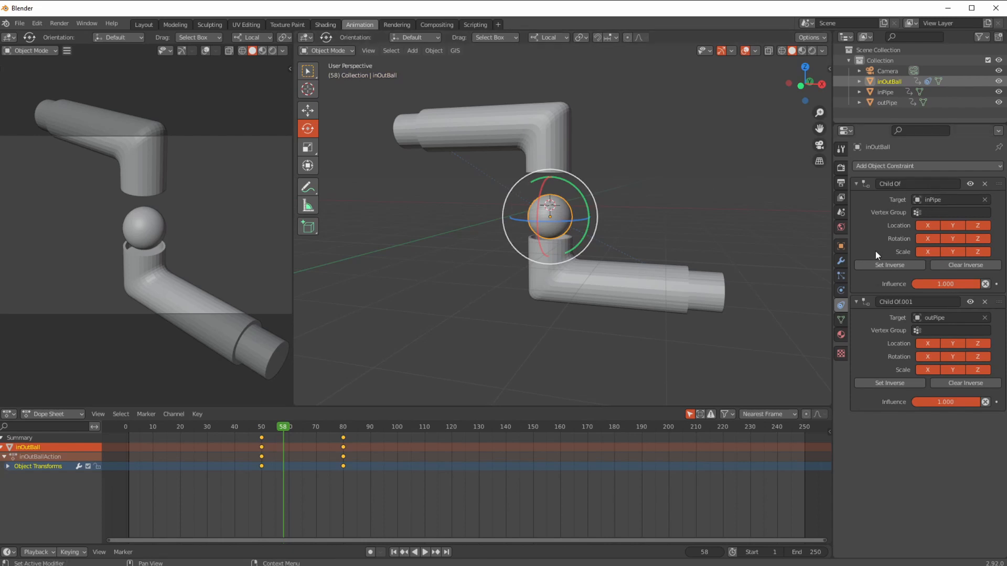
right_click(924, 282)
click(925, 286)
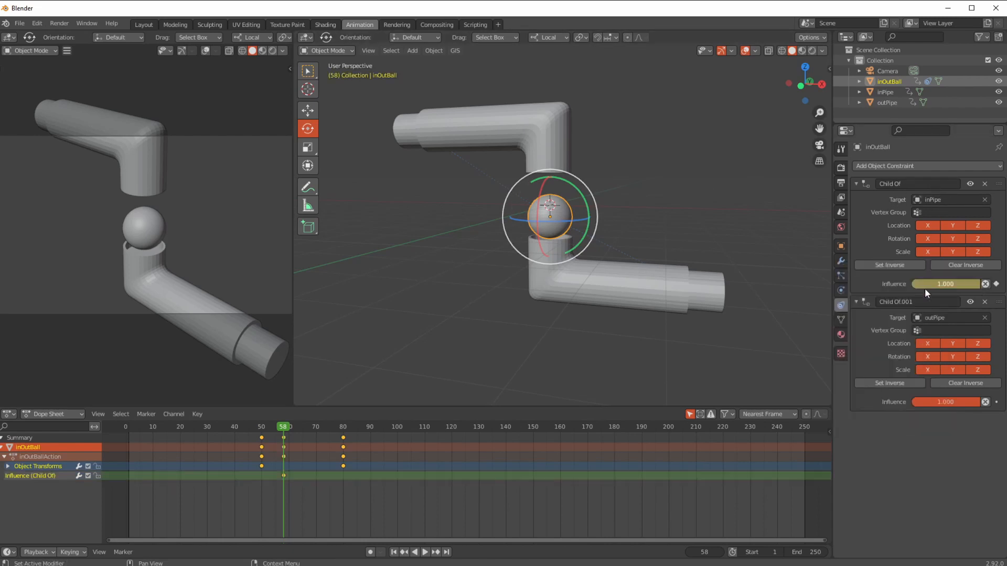
right_click(930, 406)
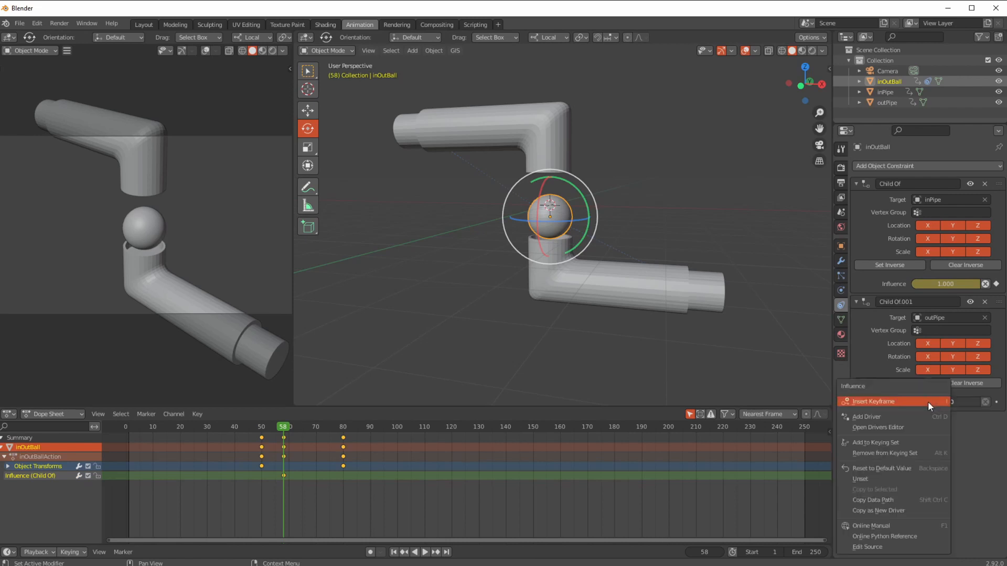
click(927, 401)
Step: At frame 74, set the inPipe Child Of constraint's influence to 0 and insert a keyframe
key(space)
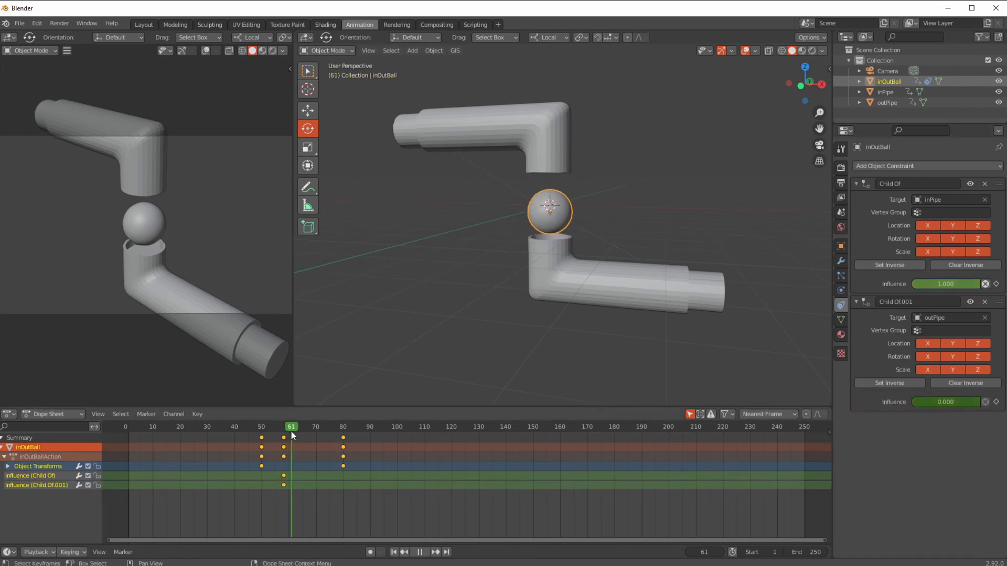
key(space)
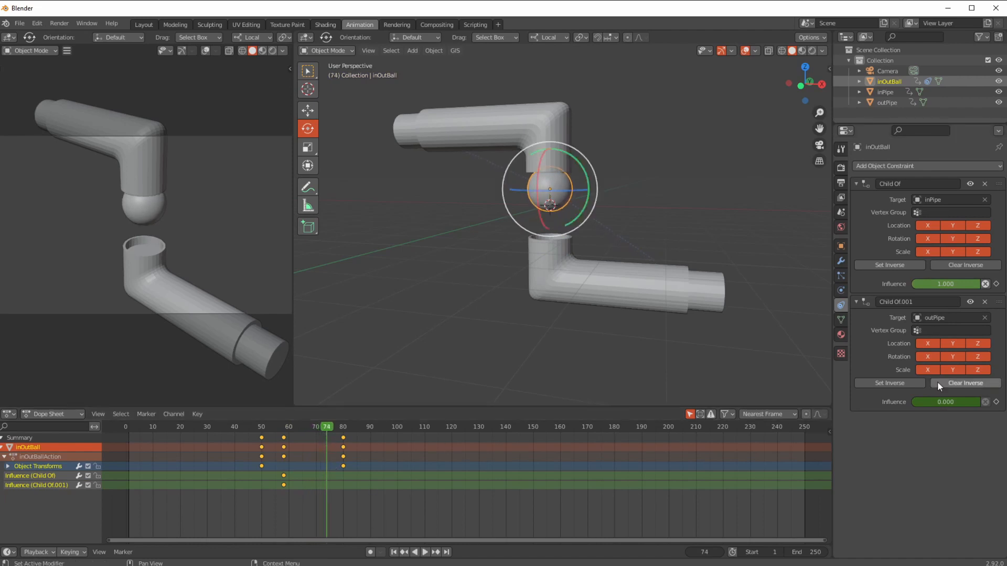
right_click(930, 285)
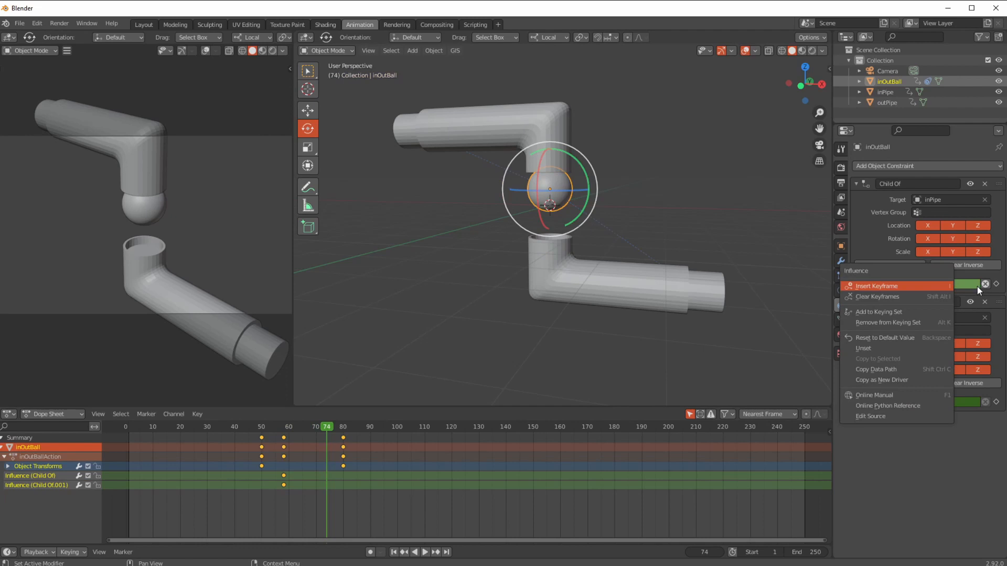
drag(963, 285, 892, 285)
right_click(925, 284)
click(925, 284)
Step: At frame 74, set the outPipe Child Of constraint's influence to 1, keyframe it, and scrub back over the handover to frame 58
click(942, 404)
text(0.0)
key(Return)
right_click(932, 404)
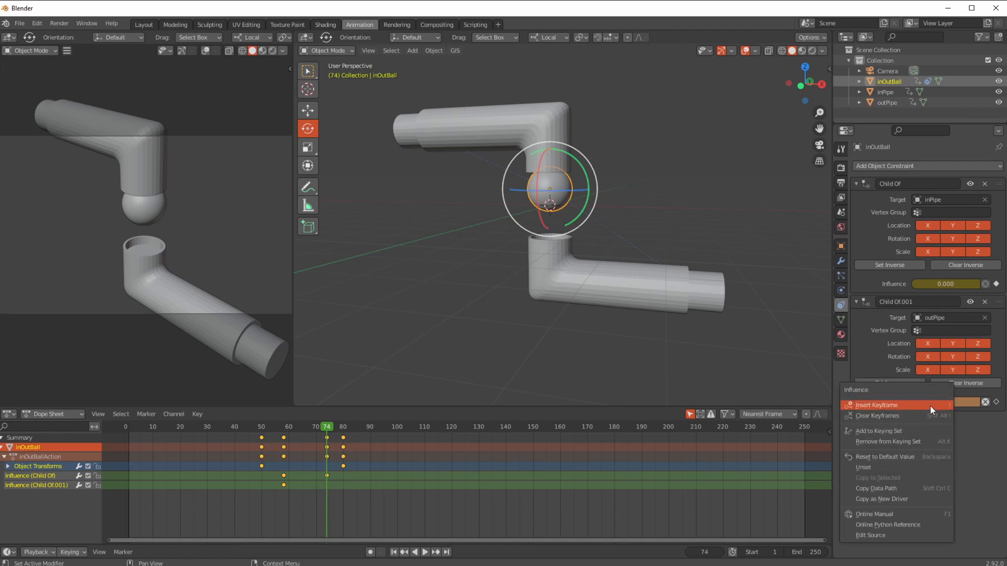
click(927, 402)
click(152, 426)
key(space)
drag(152, 426, 284, 451)
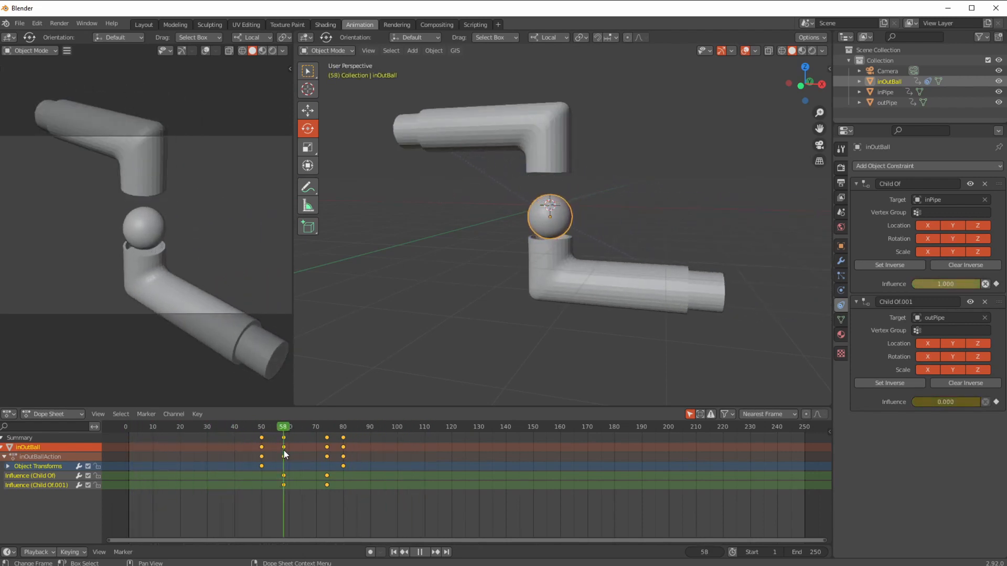
Step: Select inPipe and, at frame 149, set its Z rotation to -180° and keyframe the rotation
click(180, 306)
drag(173, 435, 532, 471)
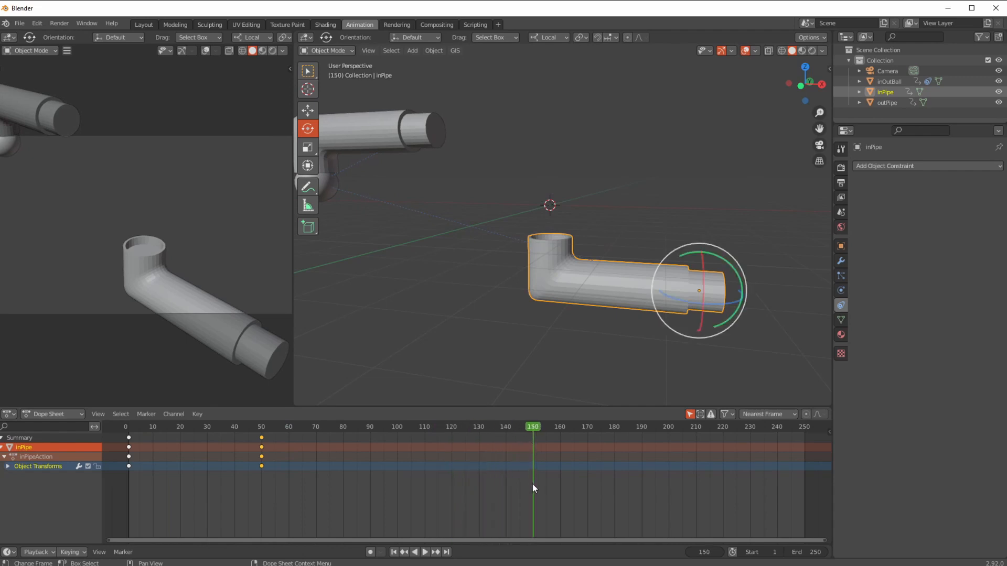
drag(264, 429, 530, 459)
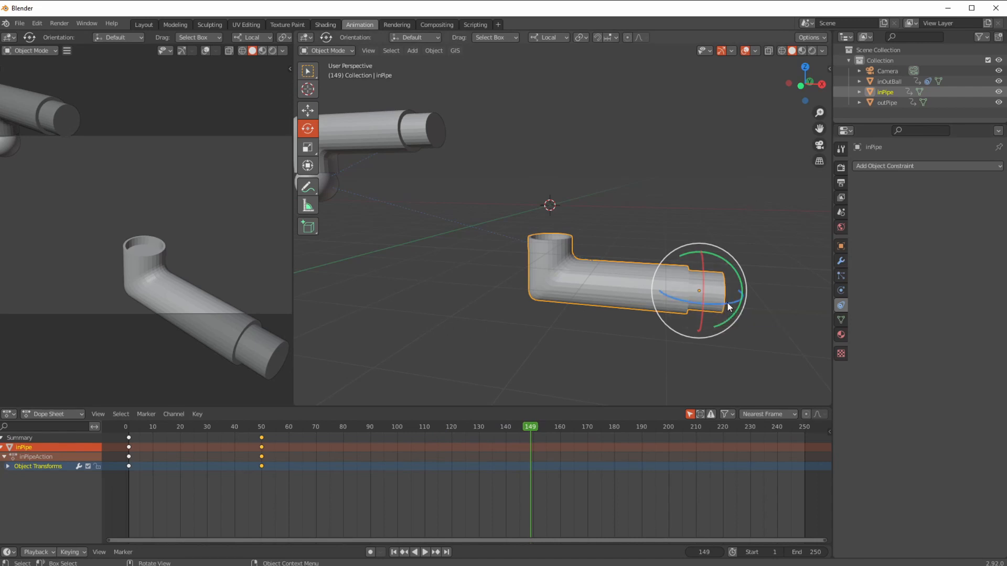
drag(728, 302, 647, 268)
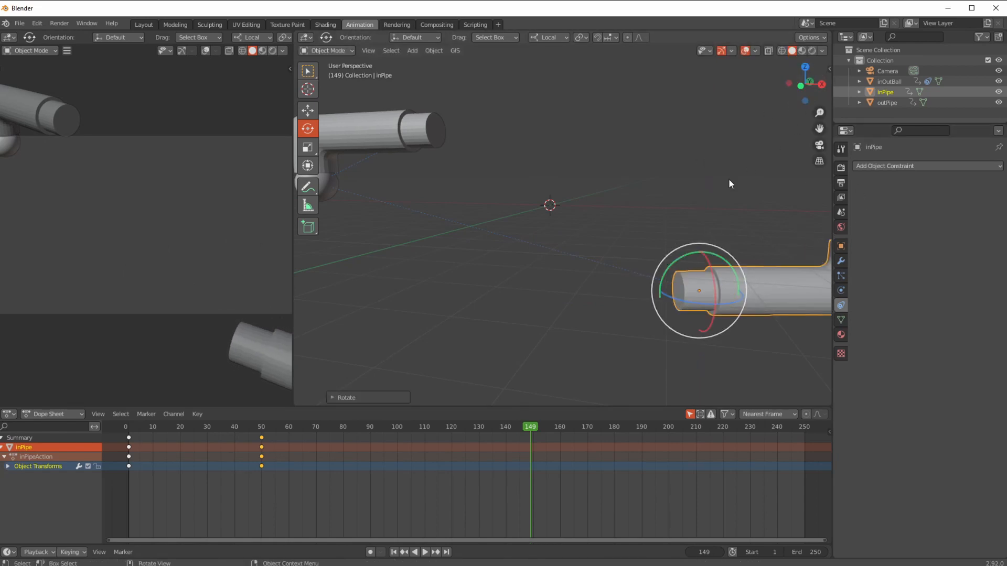
key(n)
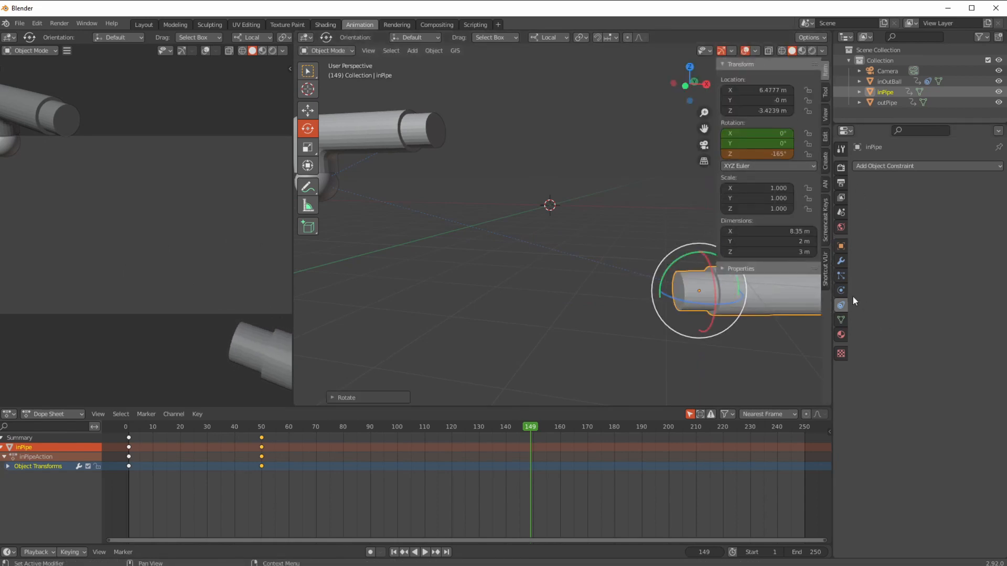
click(840, 246)
click(747, 154)
text(-180)
key(Return)
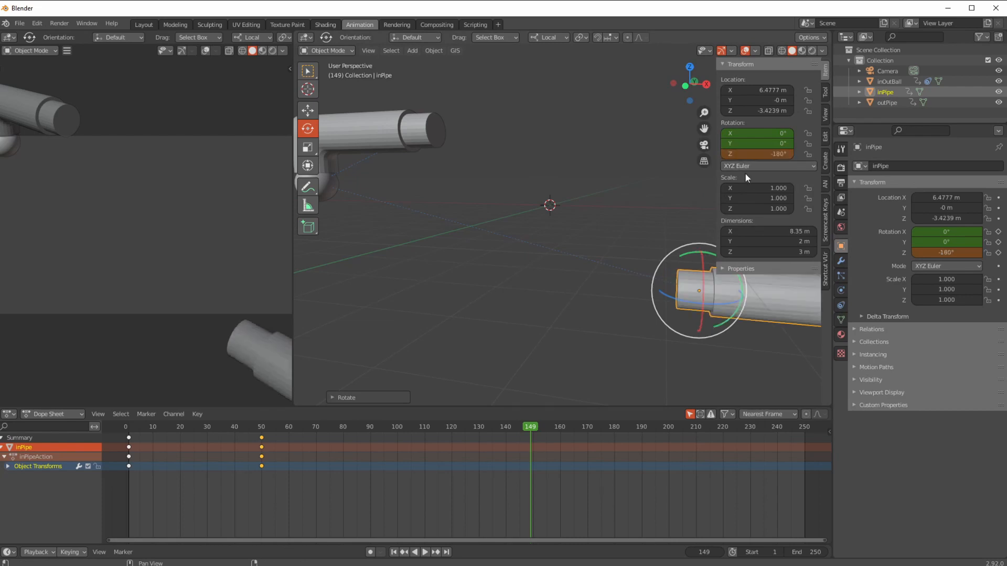
right_click(753, 154)
click(750, 157)
Step: At frame 120, reset inPipe's Z rotation to 0° and keyframe it, and review the swing through frame 149
key(space)
drag(261, 428, 452, 455)
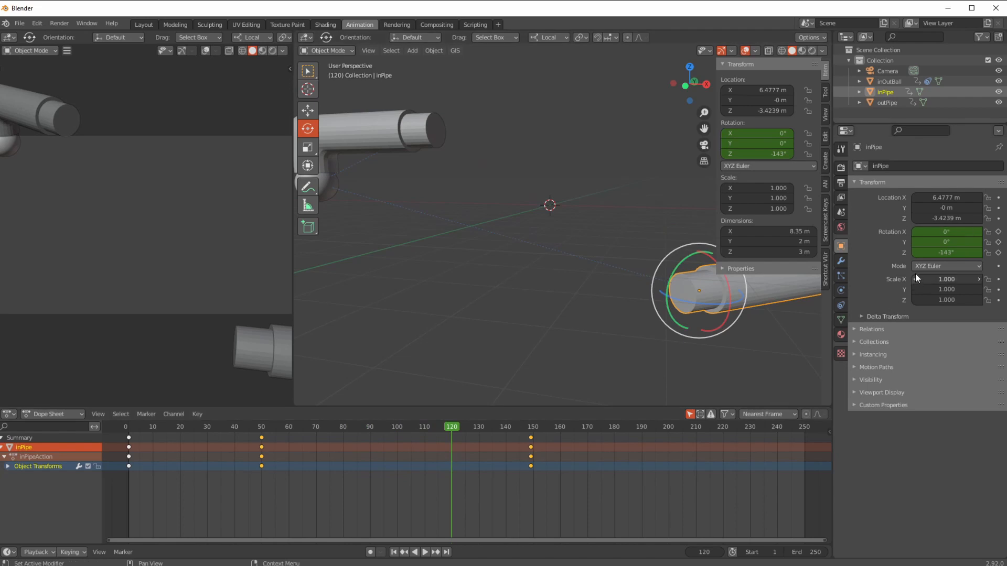
key(BackSpace)
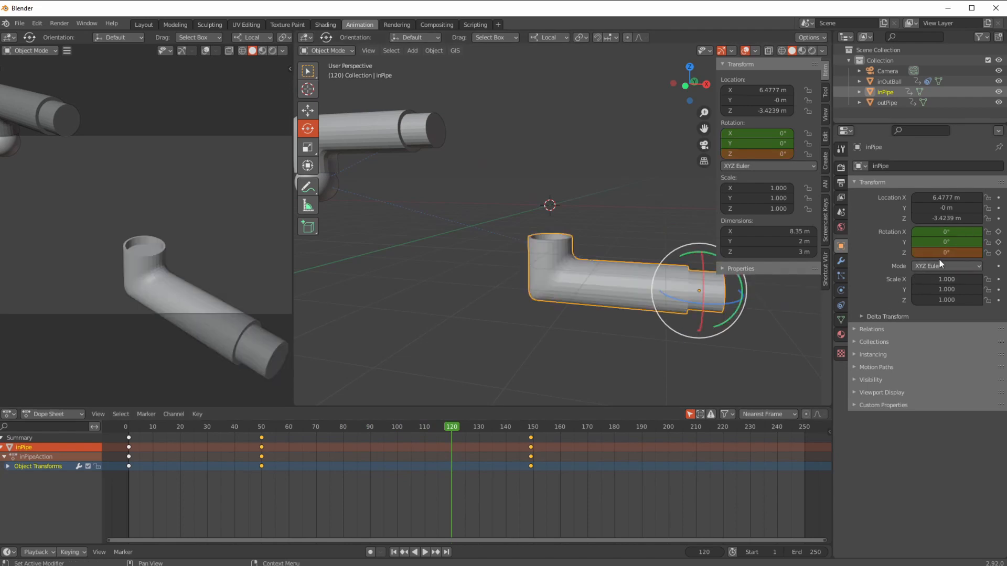
right_click(940, 253)
click(940, 251)
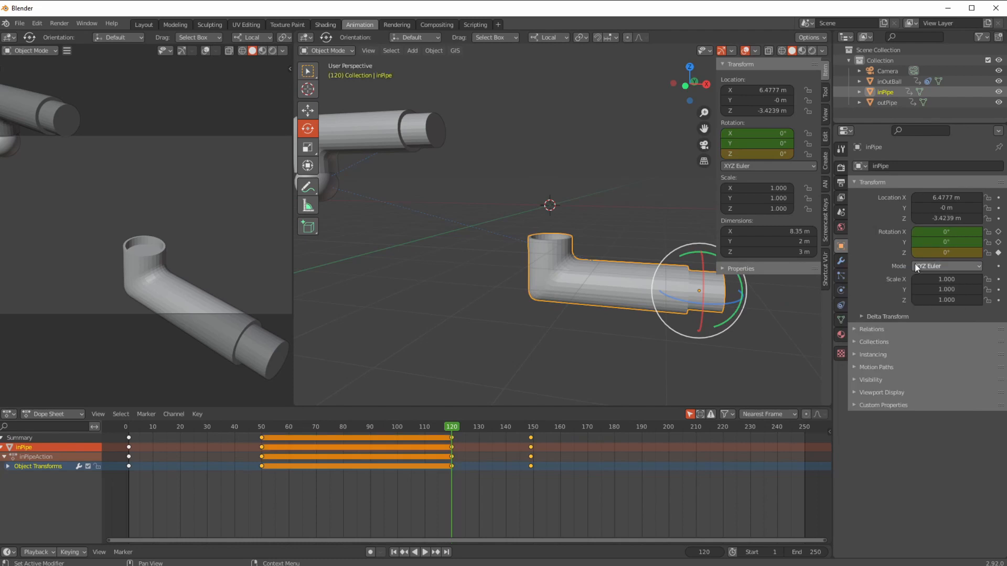
click(137, 426)
key(space)
drag(140, 427, 530, 438)
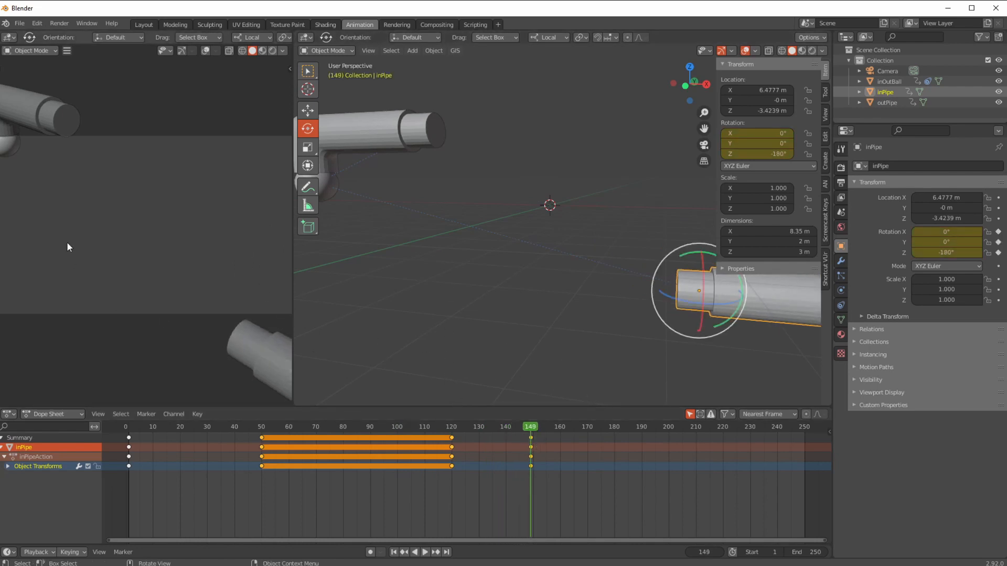
Step: Select outPipe and, at frame 150, set its Z rotation to 0° and keyframe the rotation
click(355, 129)
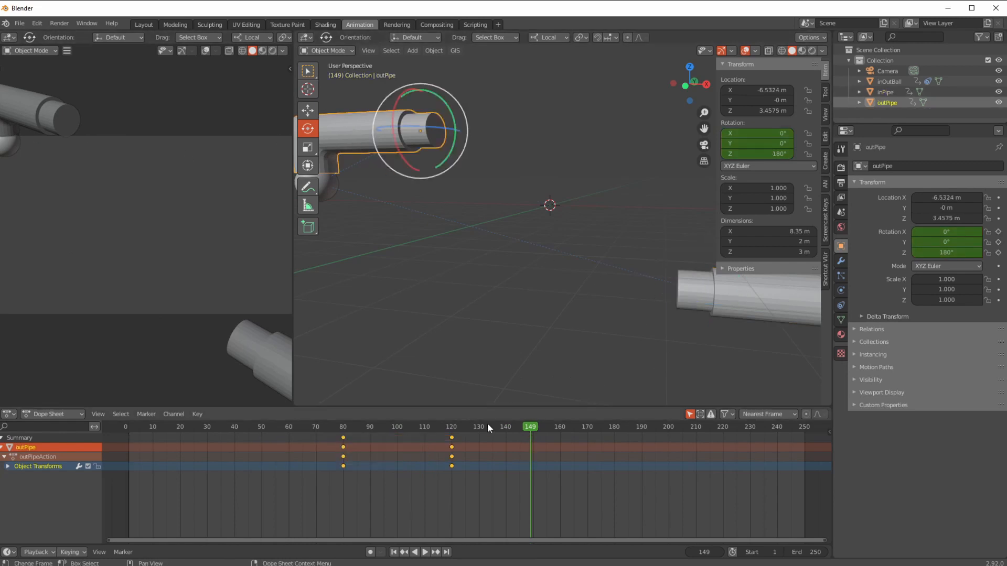
click(453, 439)
key(space)
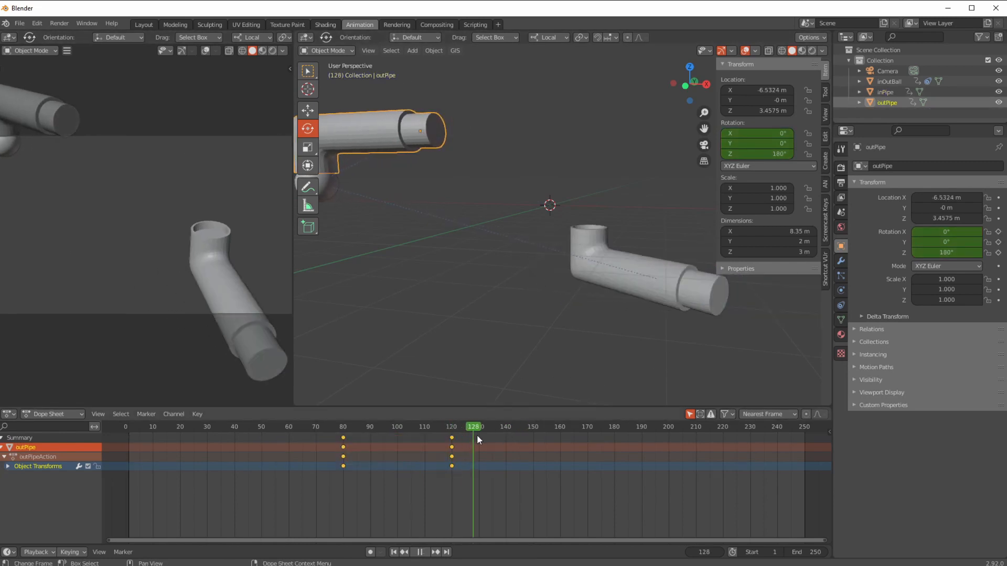
key(space)
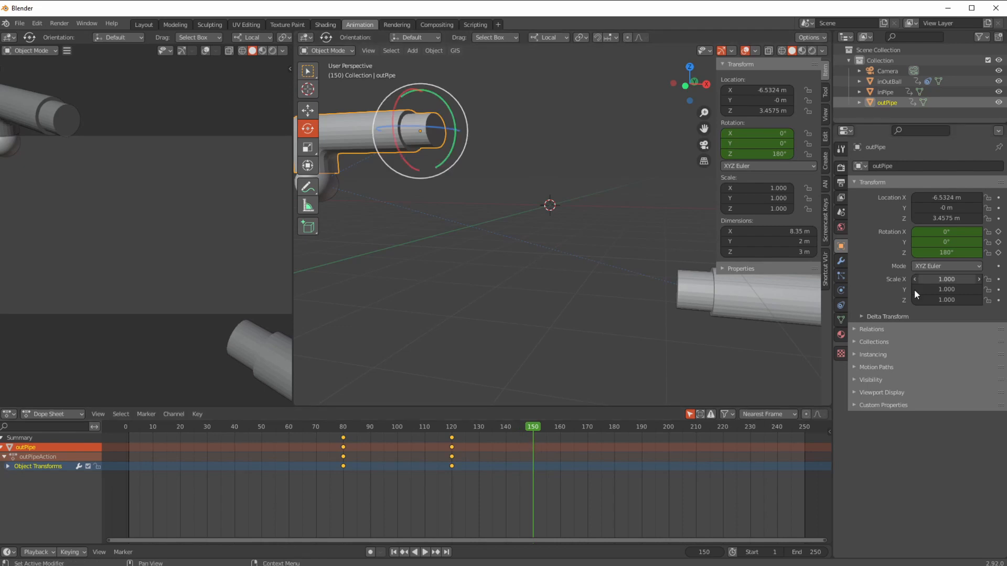
click(923, 255)
text(0)
key(Return)
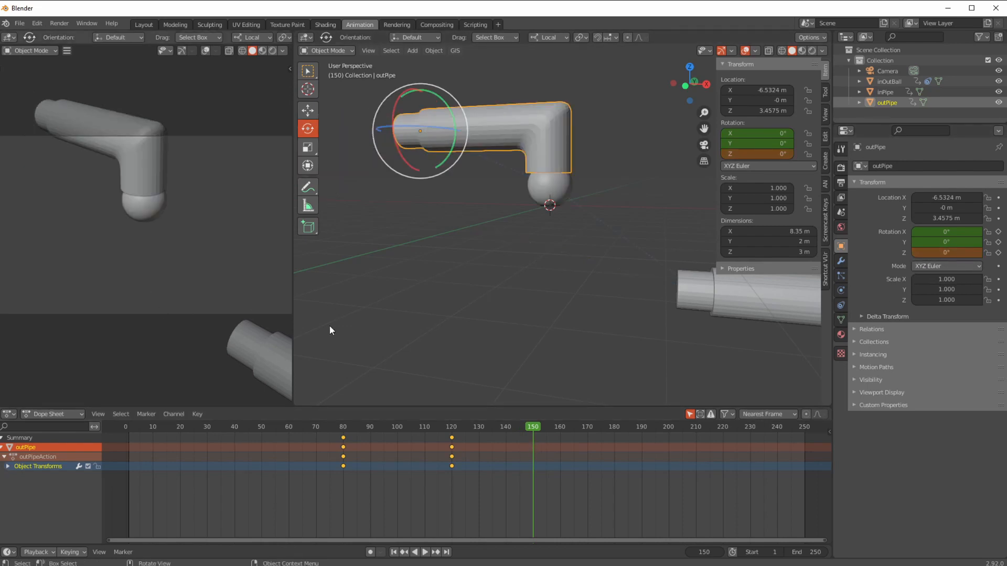
right_click(924, 253)
click(915, 243)
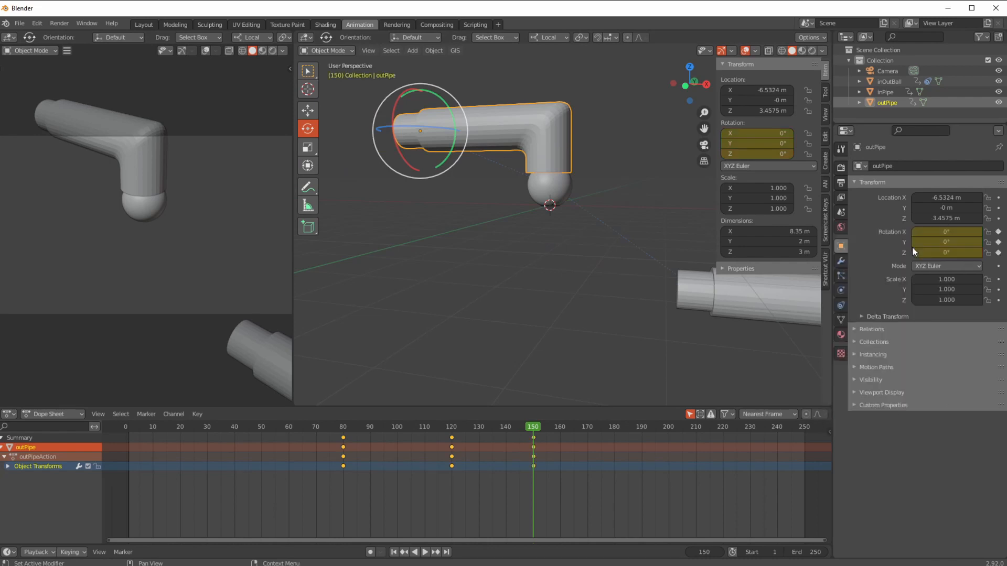
Step: Select inOutBall and scrub from the start to frame 120 to check how it travels with outPipe
click(160, 229)
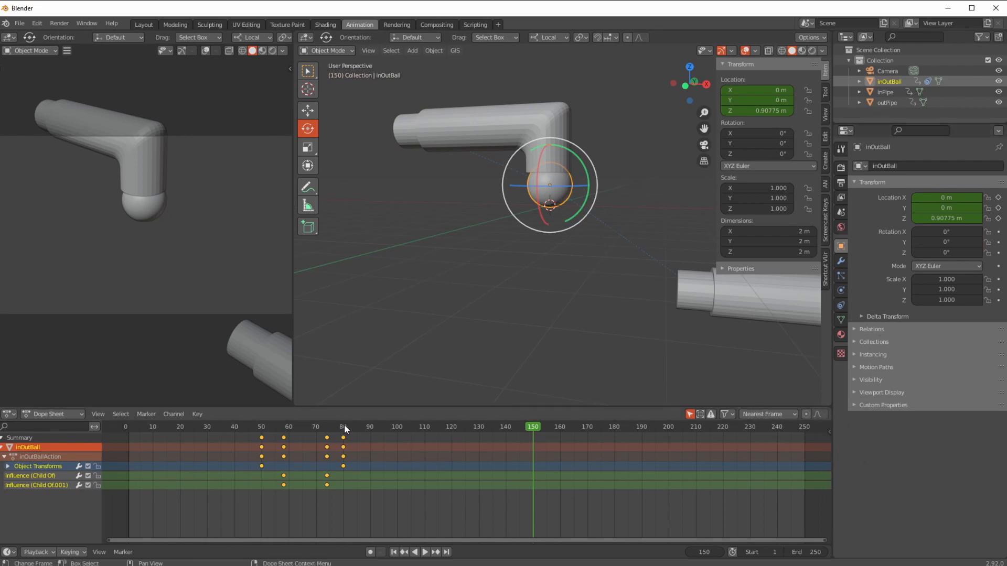
drag(125, 433, 273, 439)
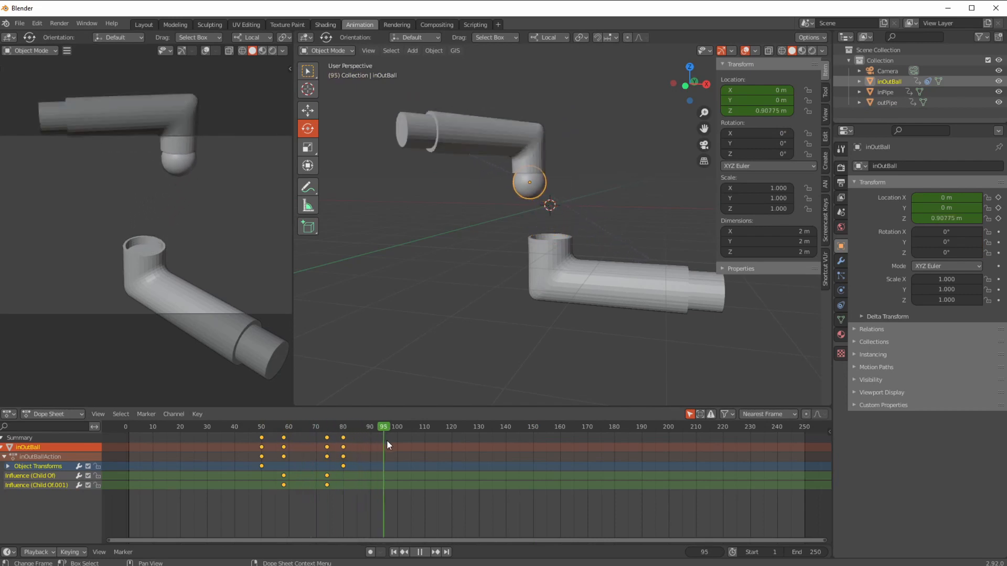
mouse_move(435, 447)
mouse_down()
mouse_move(460, 446)
mouse_move(452, 448)
mouse_up()
key(space)
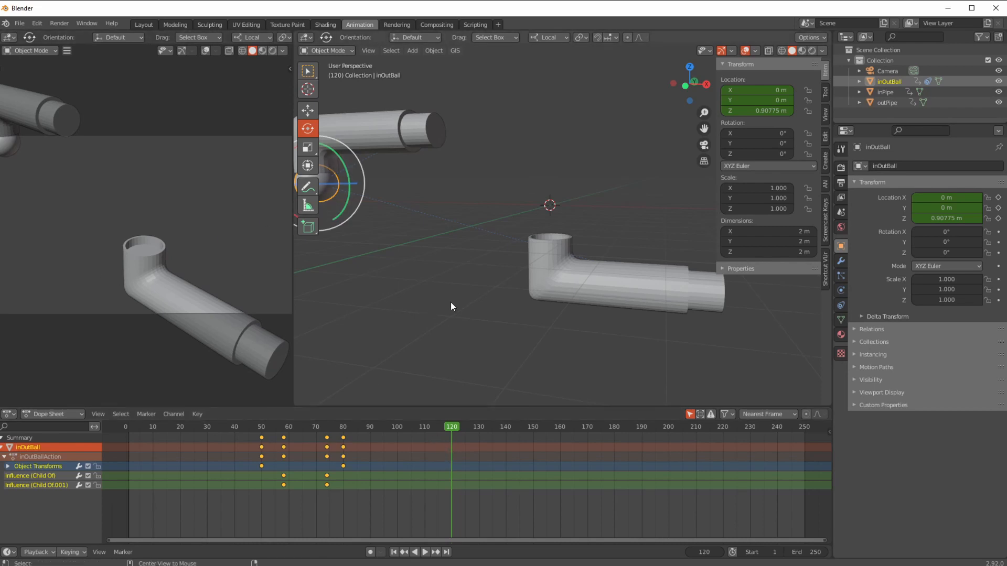
Step: Select the camera, look through it, and lock the camera to the view to reframe the pipes slightly
shift+middle_drag(450, 302, 512, 262)
middle_drag(499, 298, 469, 352)
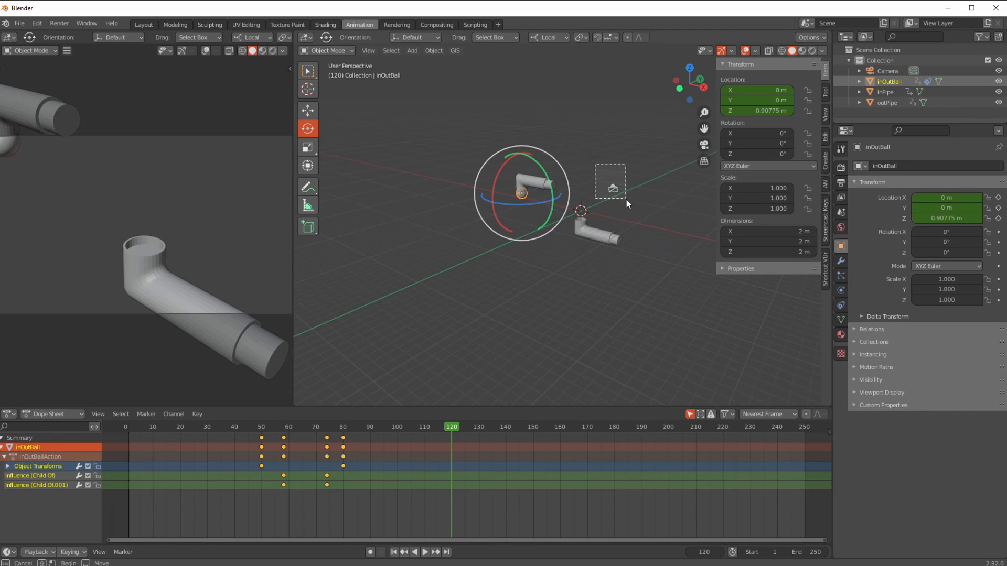
click(618, 193)
mouse_move(490, 305)
middle_down()
mouse_move(492, 293)
mouse_move(483, 301)
middle_up()
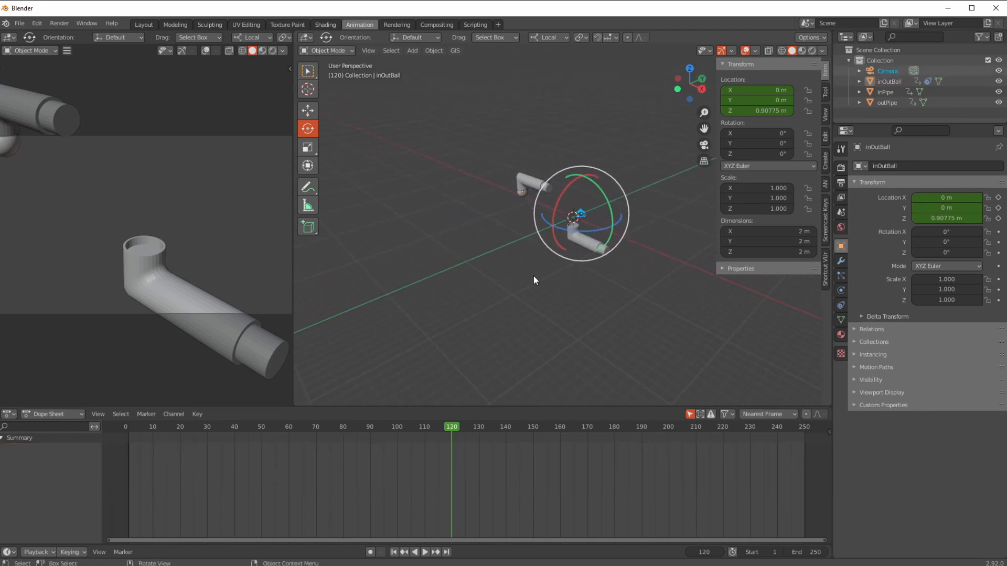
key(KP_0)
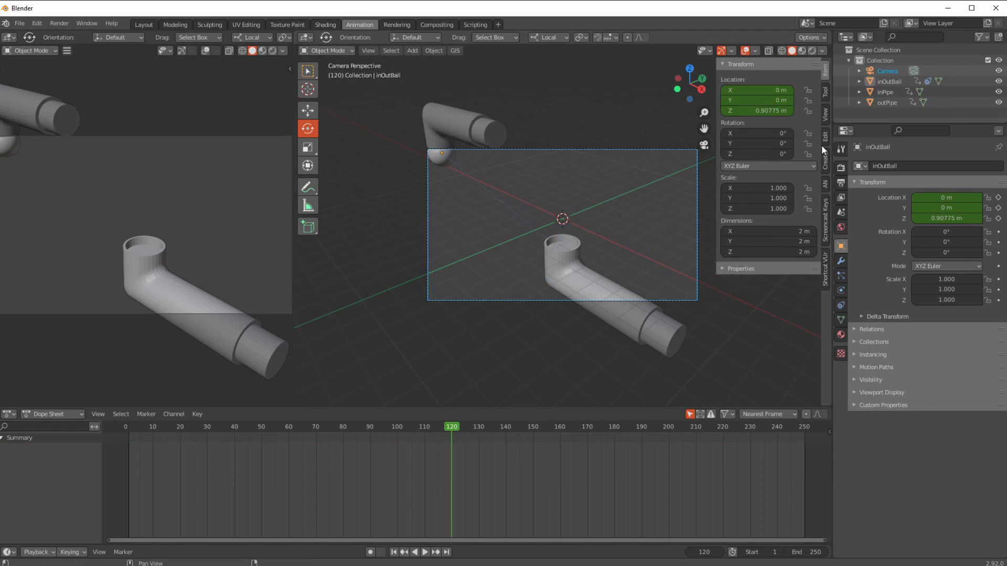
click(824, 115)
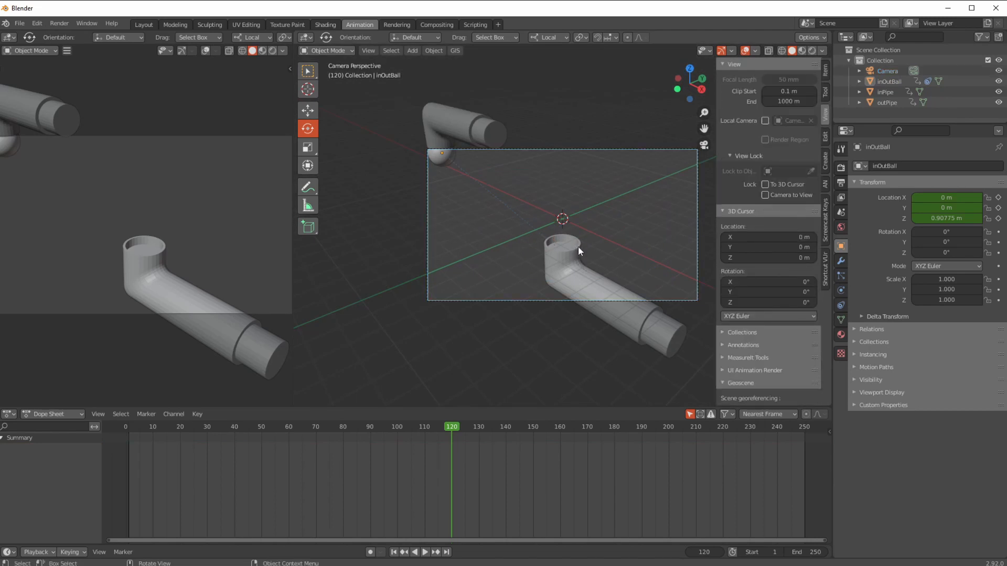
mouse_move(527, 250)
middle_down()
mouse_move(526, 240)
mouse_move(479, 227)
mouse_move(565, 235)
mouse_move(531, 236)
mouse_move(539, 247)
middle_up()
Step: Scrub through the reframed shot to frame 118 and keyframe inOutBall's scale there at 1 on all axes
drag(449, 429, 530, 434)
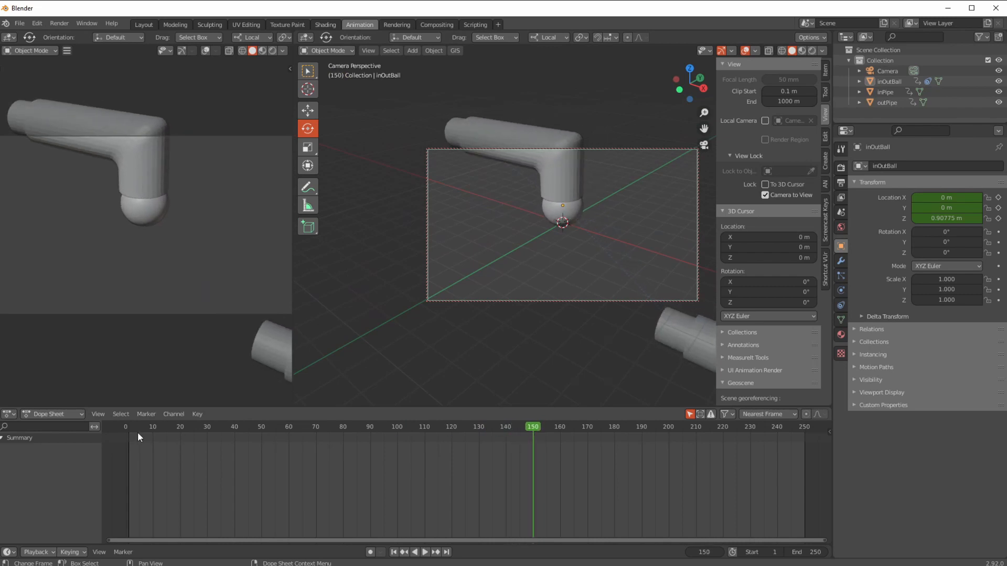
drag(127, 429, 445, 442)
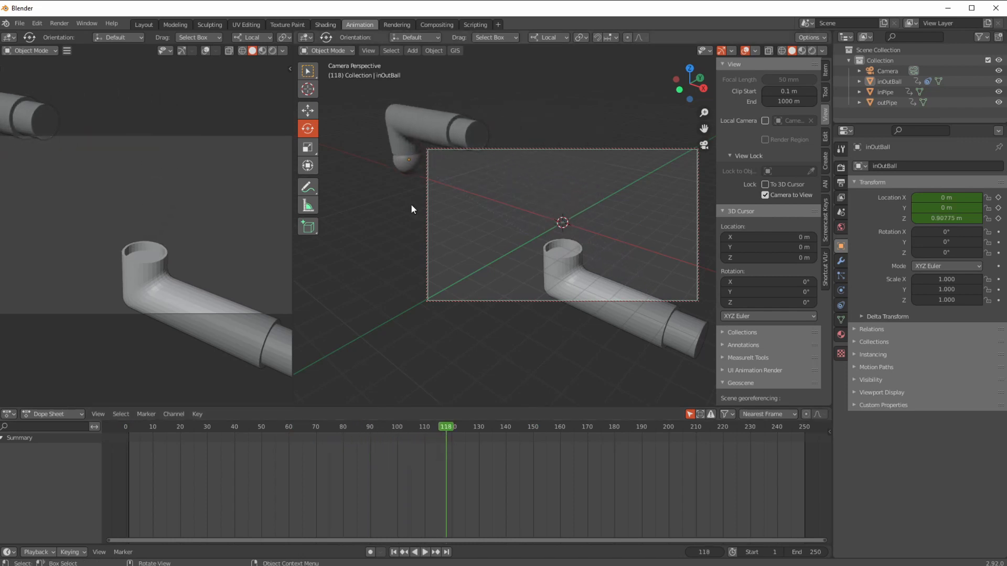
click(408, 178)
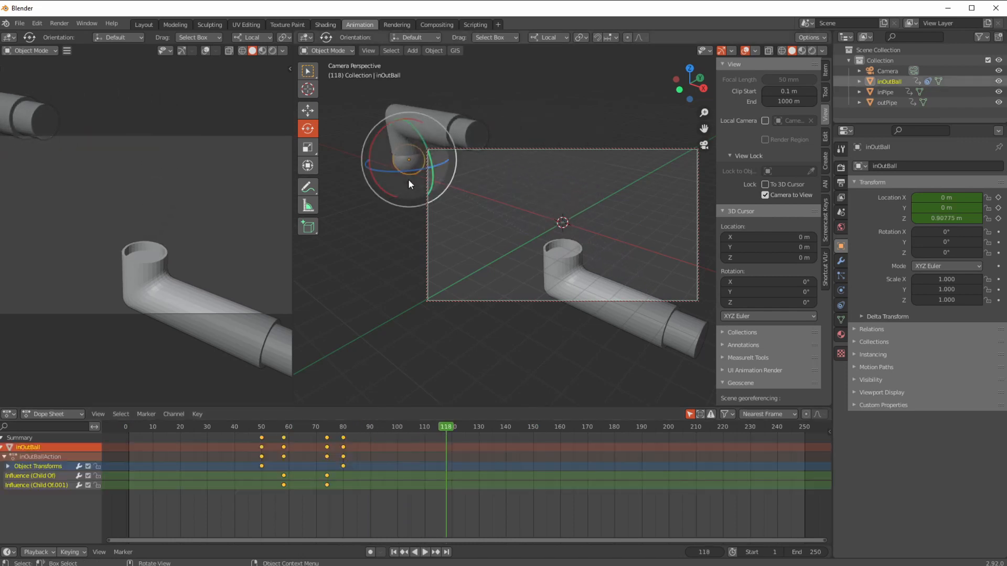
right_click(926, 282)
click(933, 290)
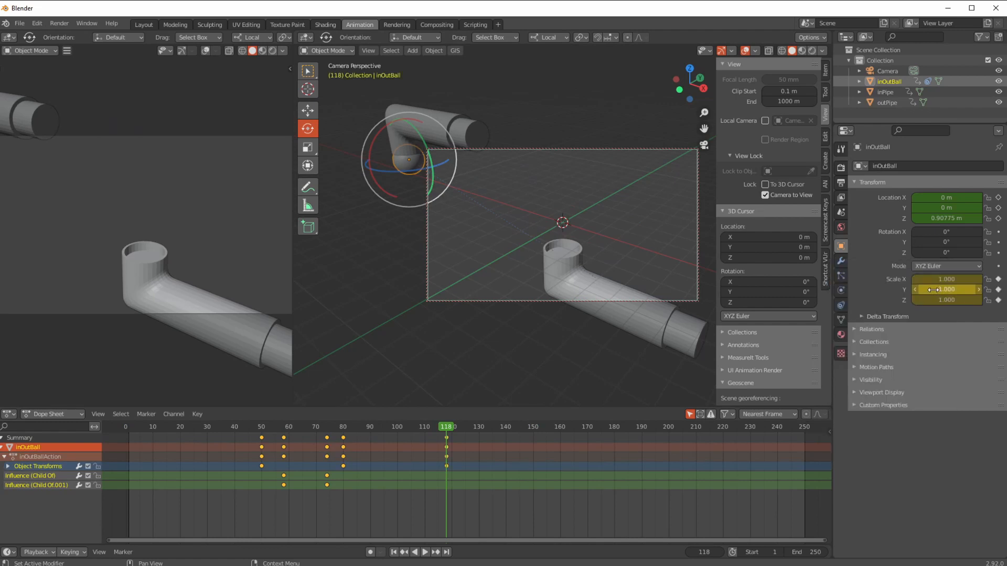
Step: At frame 119, set inOutBall's scale to 0 on all three axes and keyframe it
drag(447, 430, 449, 429)
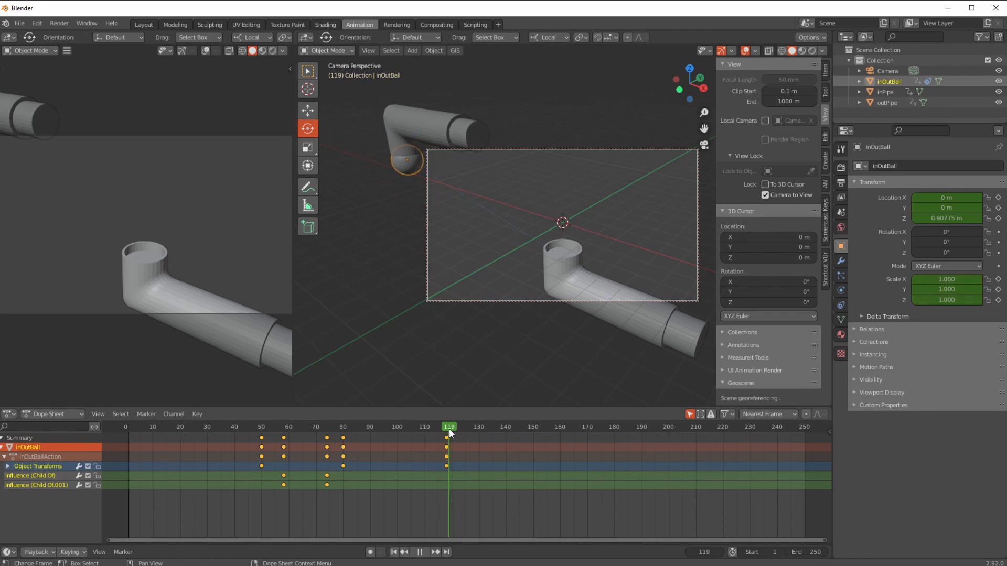
key(BackSpace)
key(BackSpace)
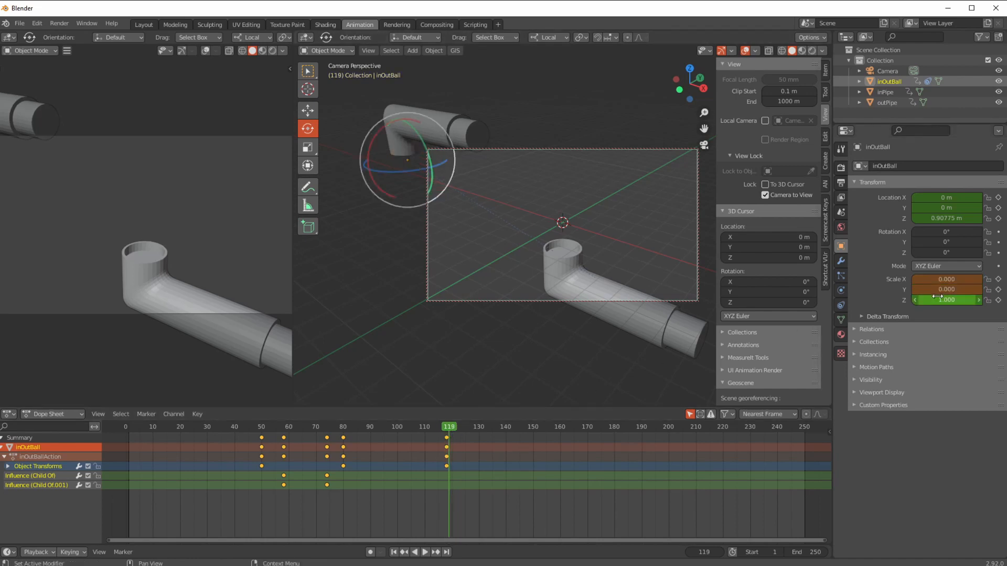
right_click(934, 300)
click(928, 290)
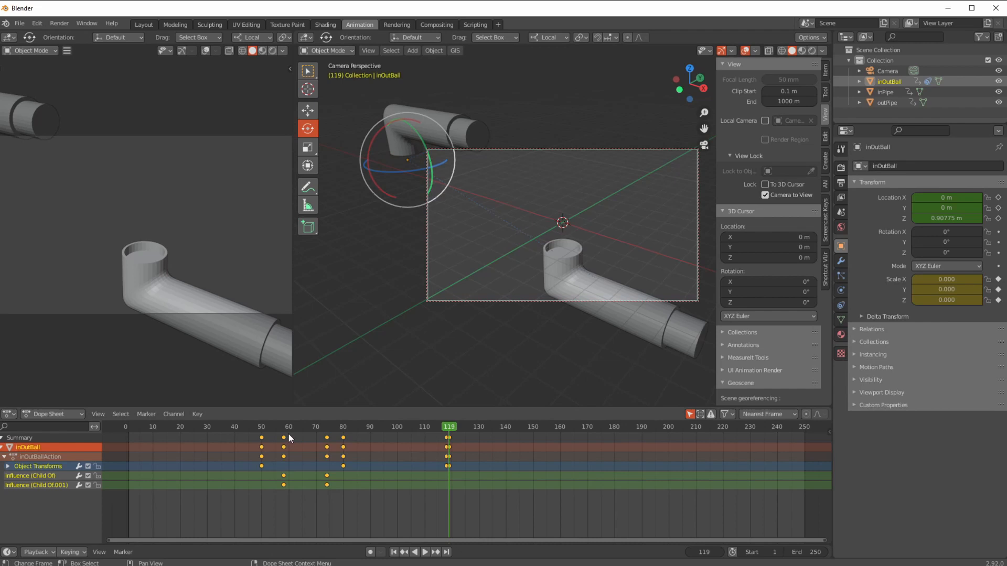
Step: Scrub to frame 150 and set the scene's end frame to 150
drag(446, 430, 533, 446)
key(space)
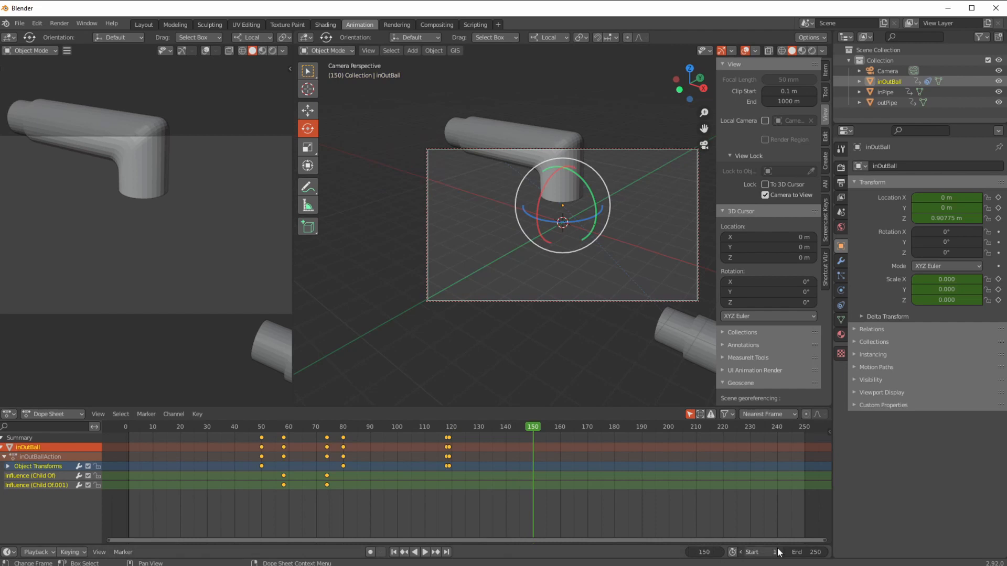
text(150)
key(Return)
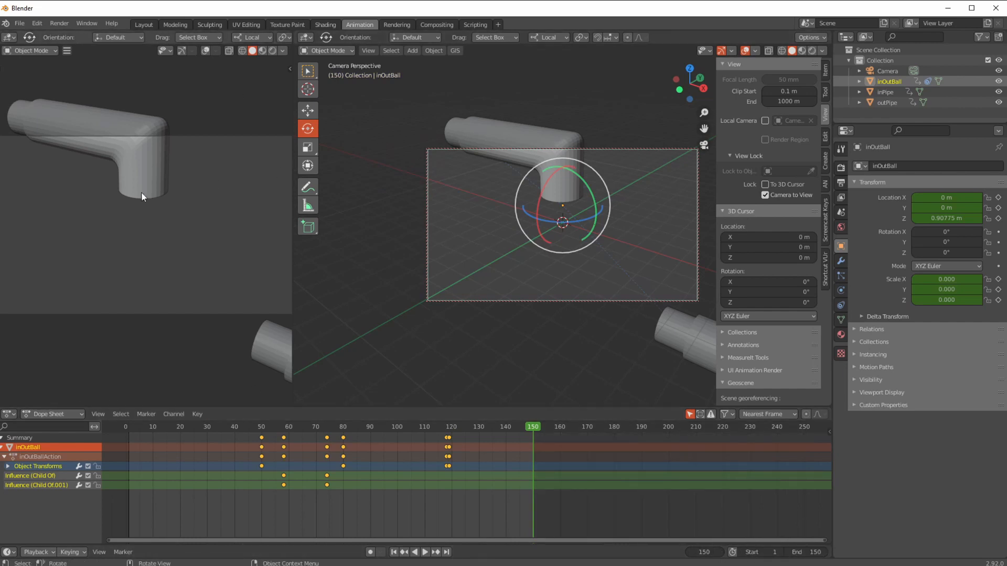
Step: Switch to the Shading workspace, look through the camera, and shade outPipe and inPipe smooth
click(323, 24)
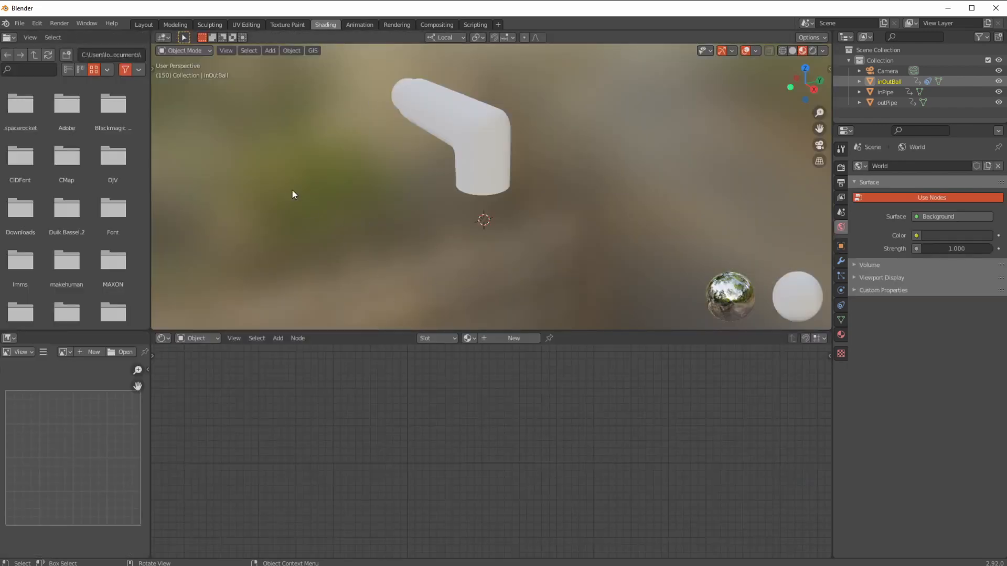
key(KP_0)
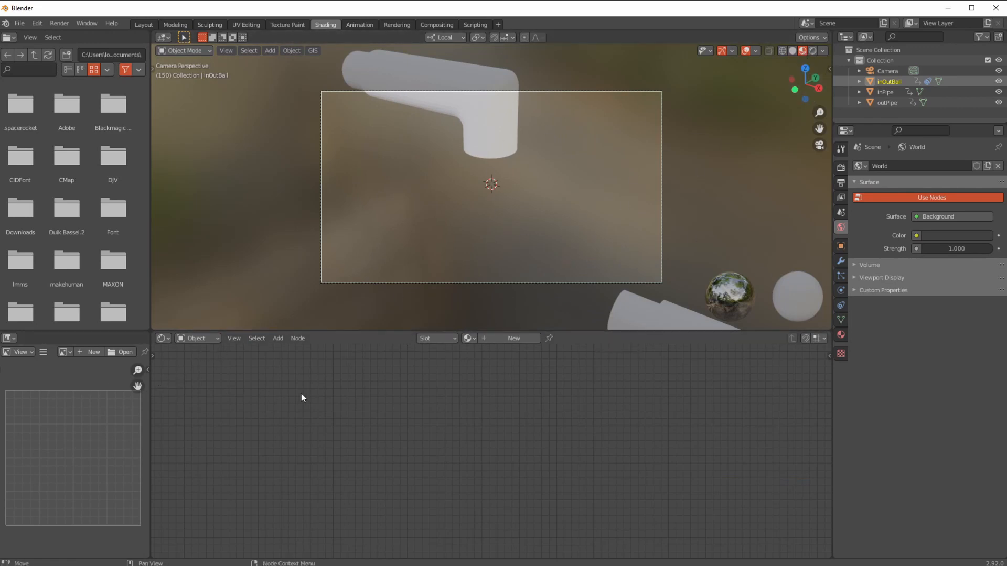
click(421, 127)
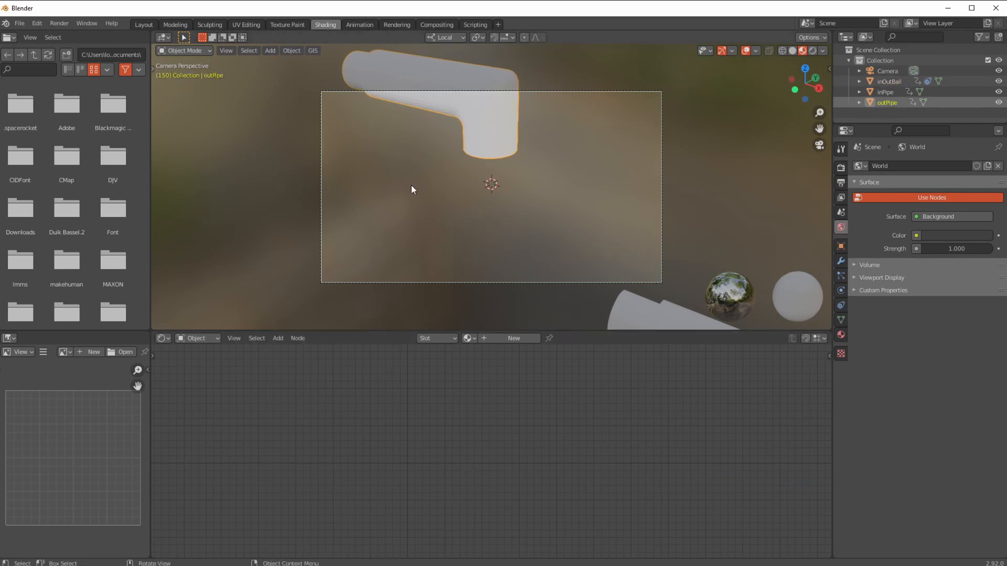
click(287, 49)
click(301, 267)
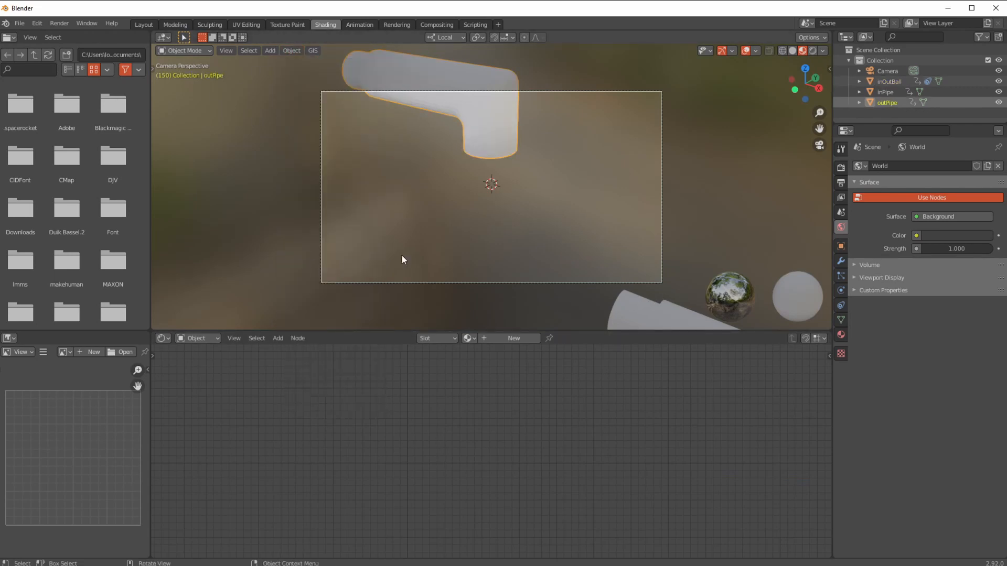
click(675, 309)
click(292, 52)
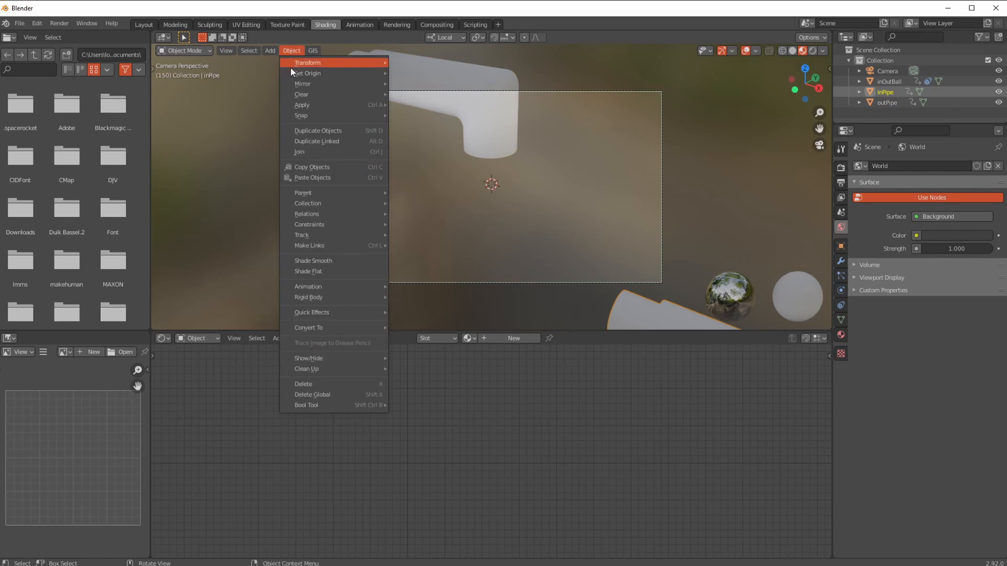
click(304, 261)
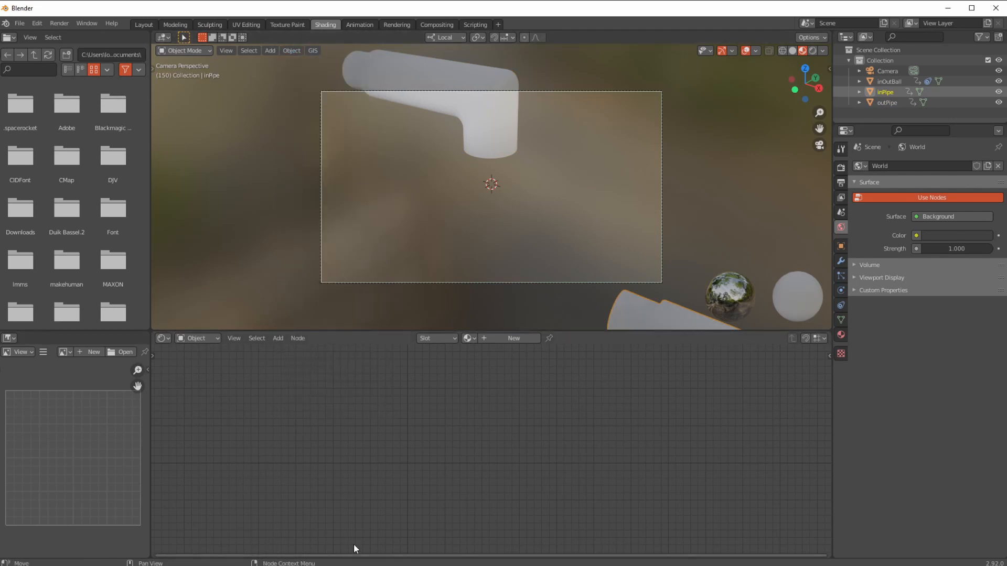
Step: Split off a narrow strip below the node editor and turn it into a slightly taller Timeline
drag(830, 557, 776, 518)
click(162, 526)
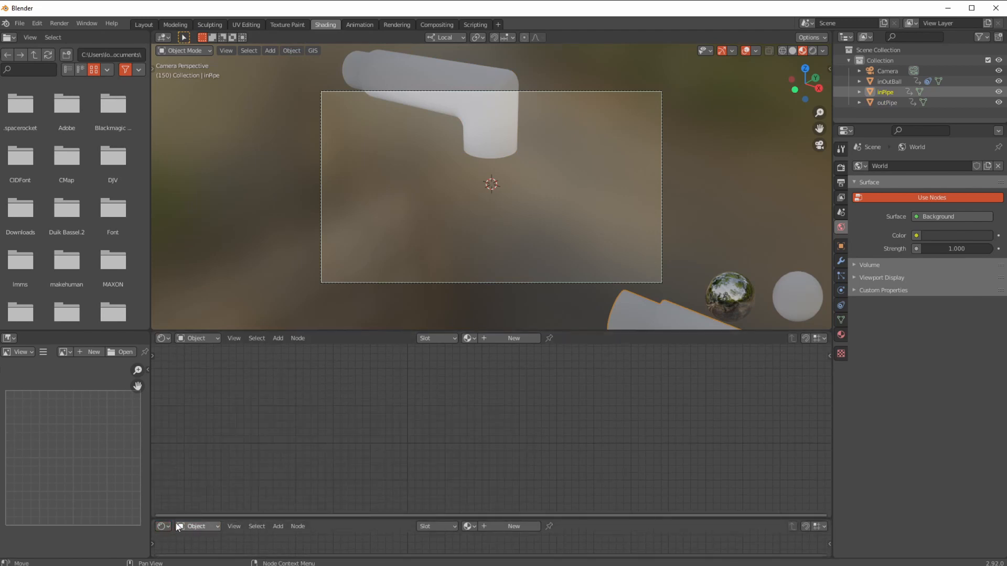
click(163, 527)
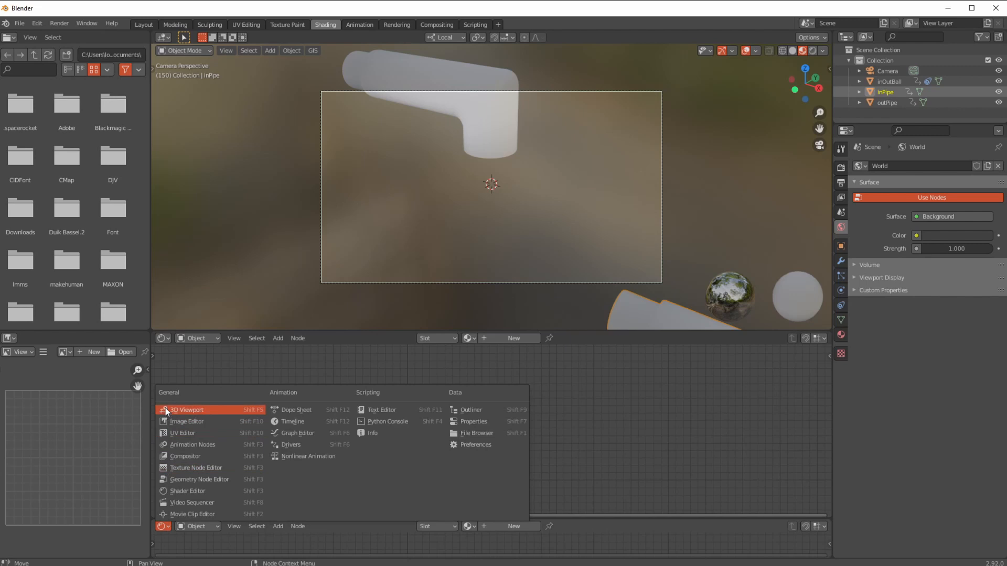
click(286, 421)
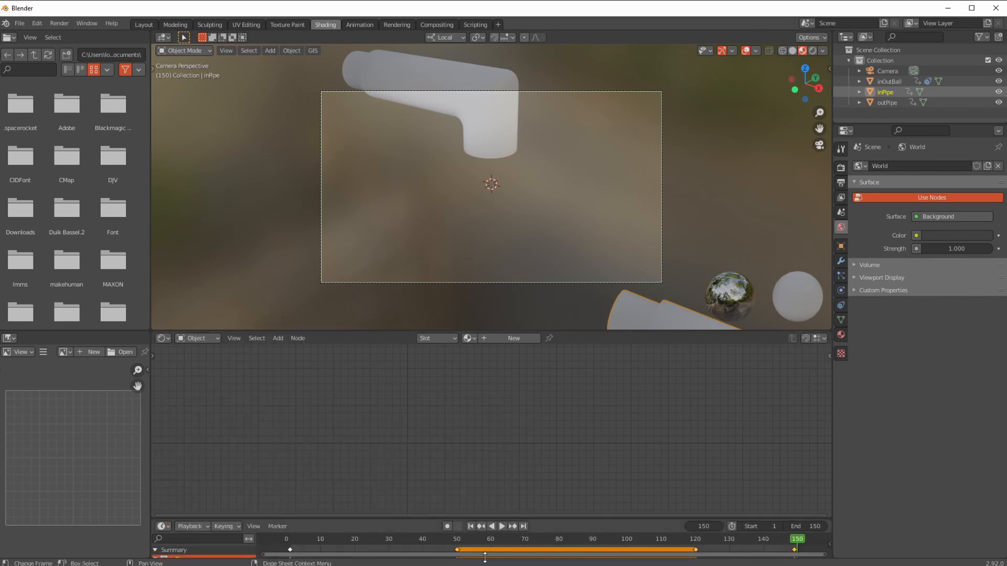
drag(472, 516, 472, 497)
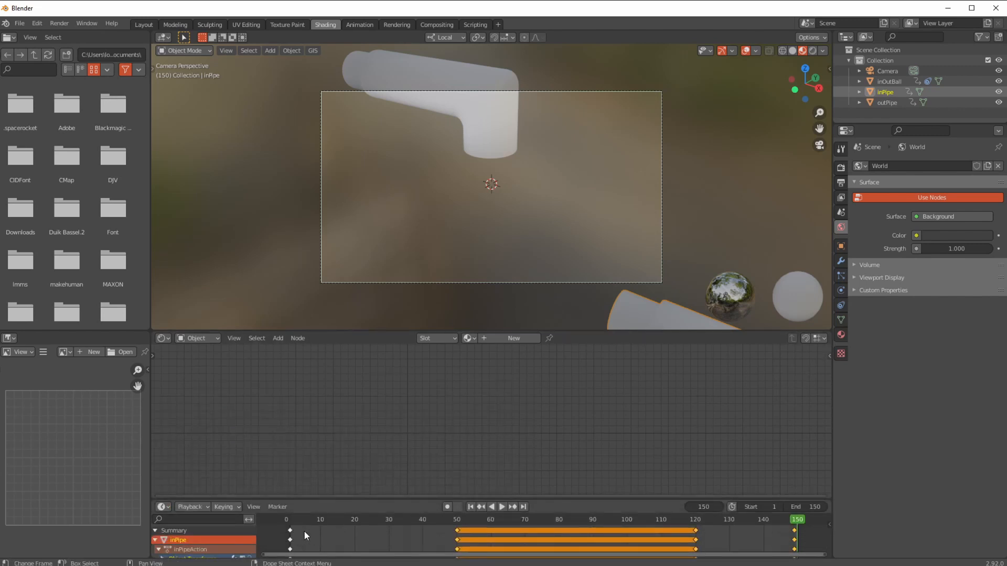
Step: Play back the animation through the camera and stop it at frame 55
click(502, 507)
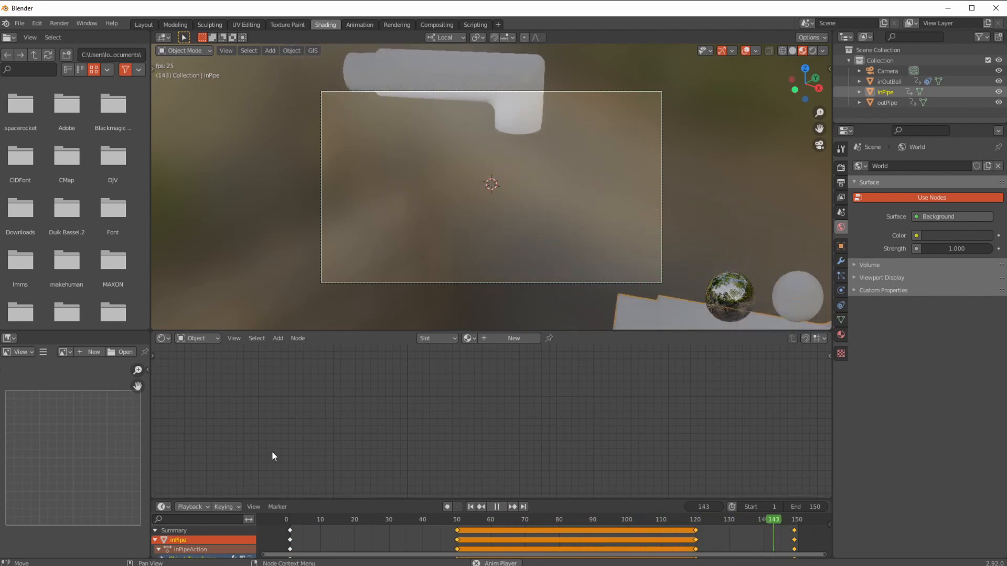
click(496, 506)
key(space)
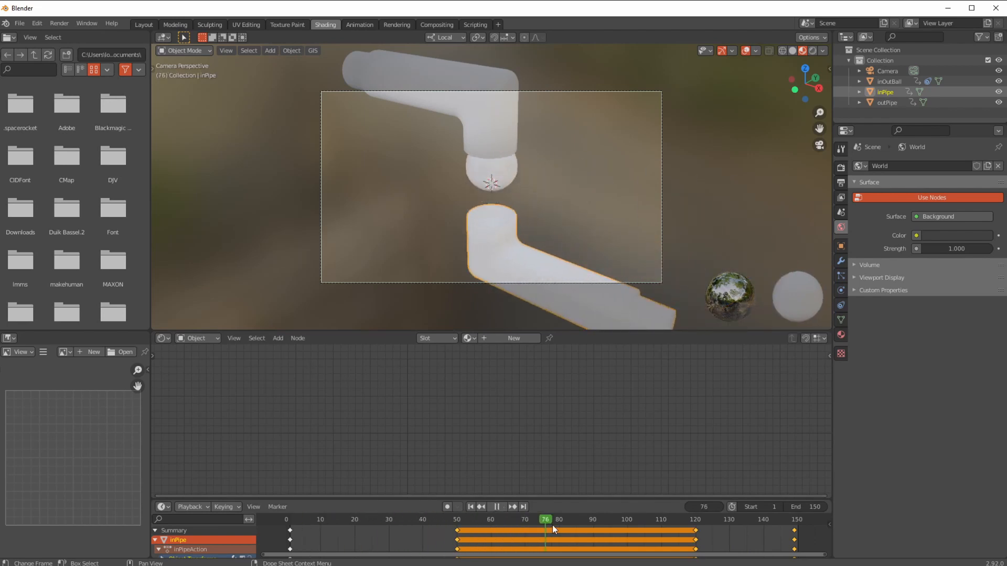
drag(355, 518, 473, 520)
key(space)
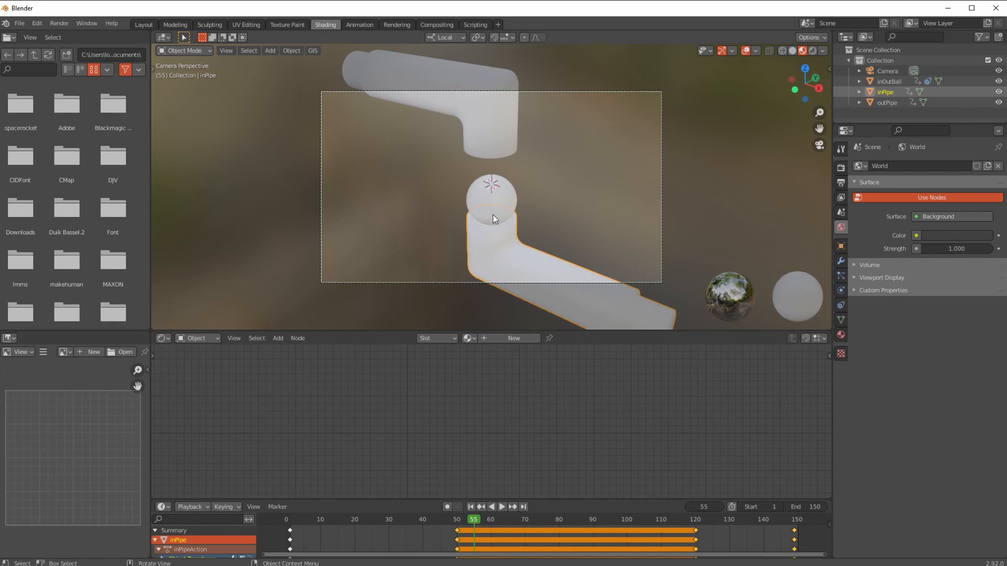
Step: Create a new material for inOutBall with a dark grey base color and lowered roughness
click(472, 192)
click(493, 340)
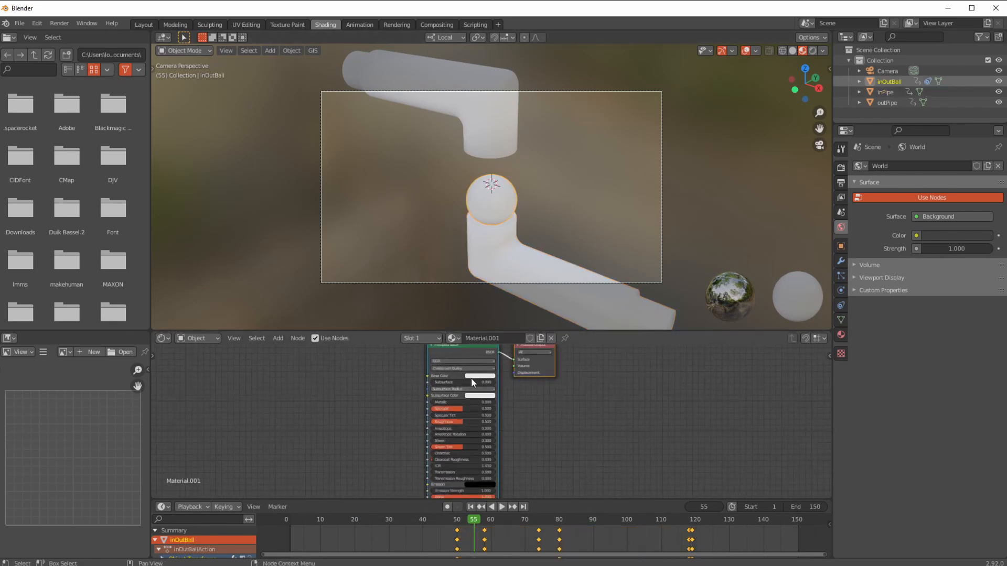
click(471, 376)
drag(515, 323, 516, 335)
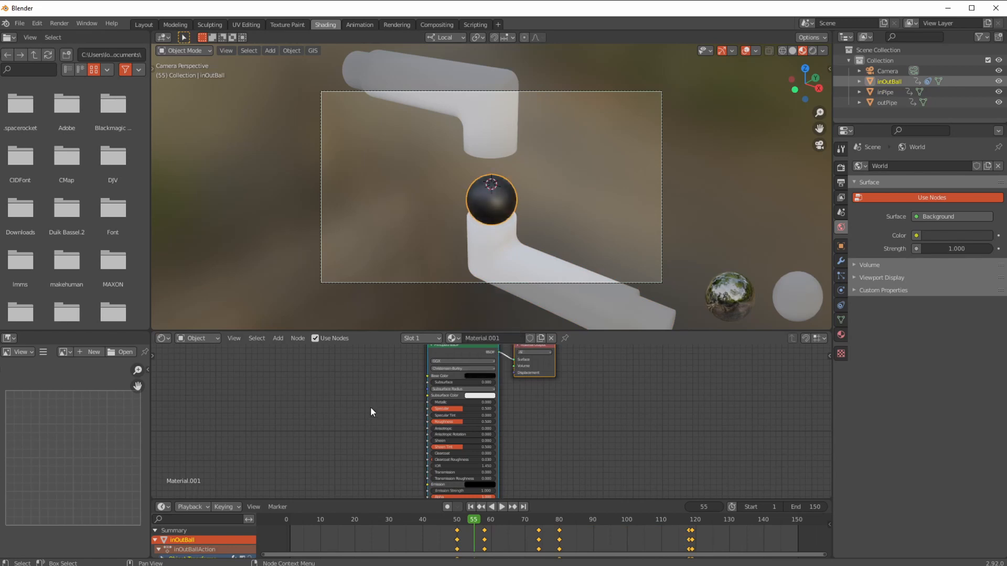
drag(444, 423, 448, 422)
click(470, 376)
mouse_move(516, 327)
mouse_down()
mouse_move(515, 301)
mouse_move(516, 320)
mouse_up()
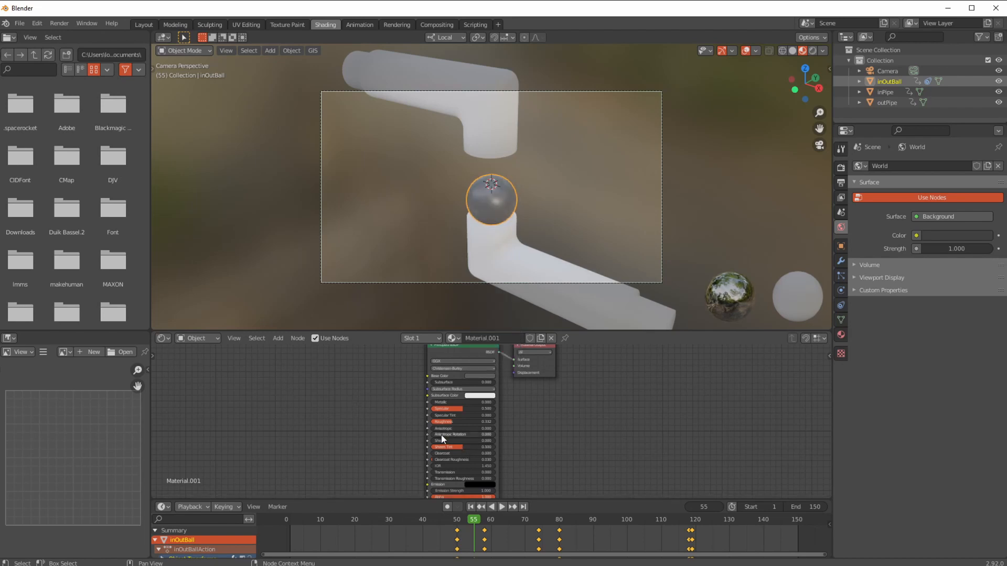
Step: Make the ball's material chrome-like with Specular and Metallic at 1.000, a white base color and further reduced roughness
drag(437, 422, 612, 420)
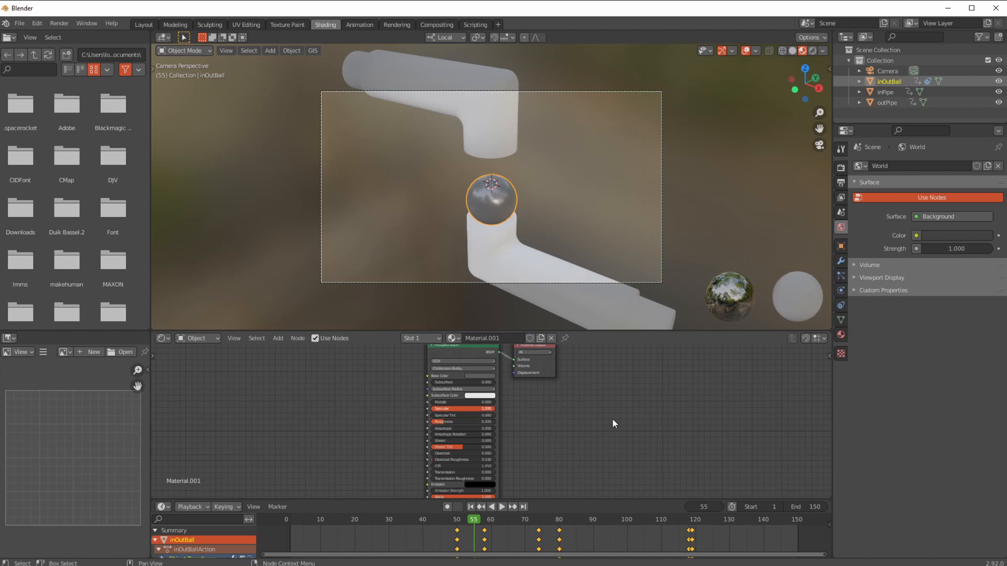
drag(442, 401, 521, 407)
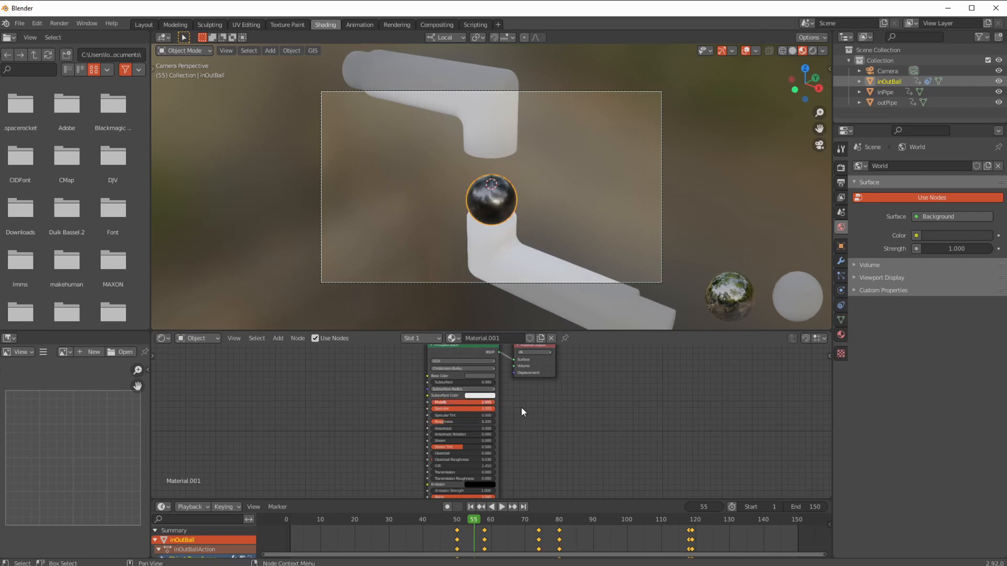
click(474, 375)
drag(516, 315, 515, 295)
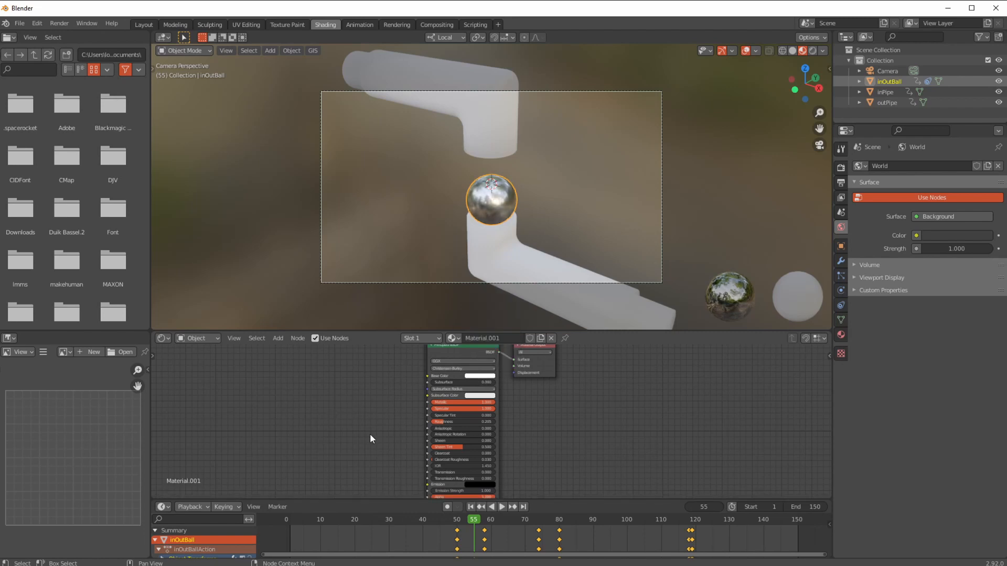
drag(439, 423, 436, 426)
Step: Create a new material for inPipe with a very dark blue base color
click(475, 273)
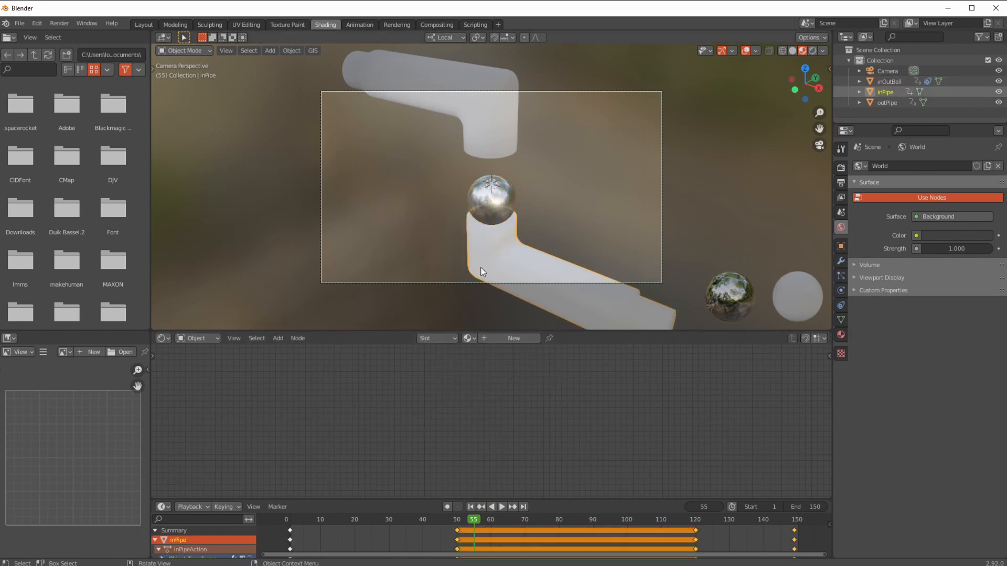
click(508, 339)
click(471, 376)
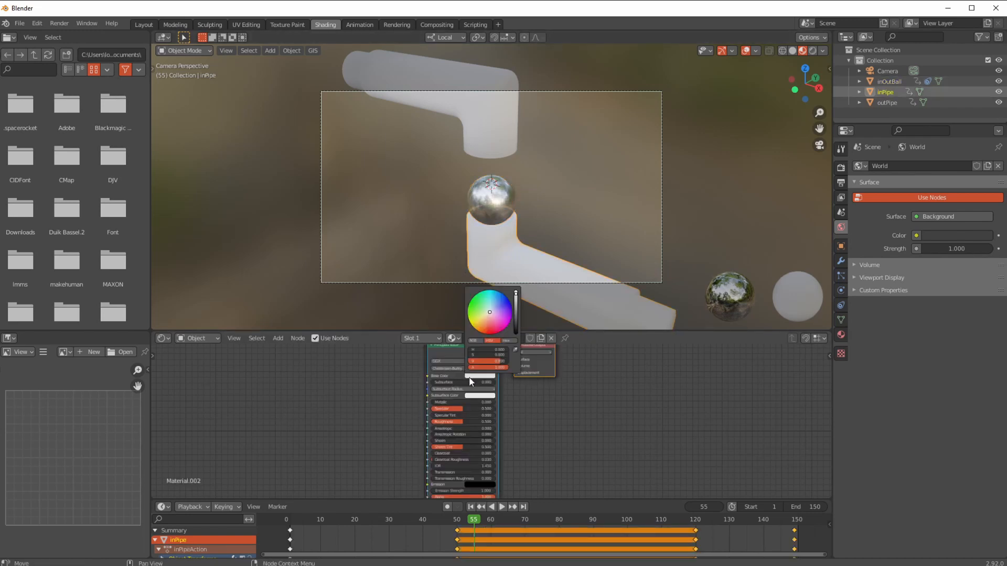
click(515, 321)
drag(490, 318, 492, 310)
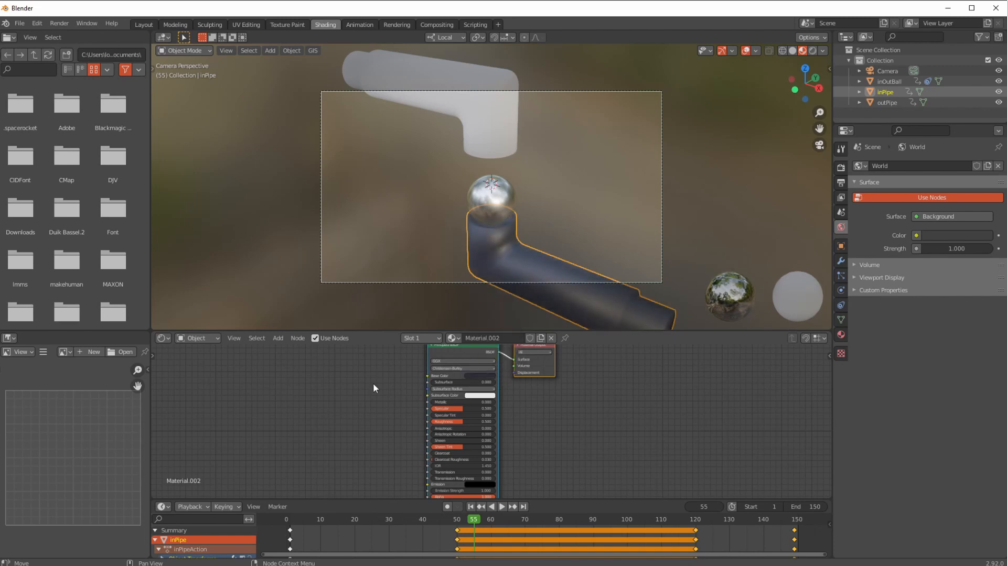
Step: Assign the existing Material.002 to outPipe
click(465, 160)
click(468, 338)
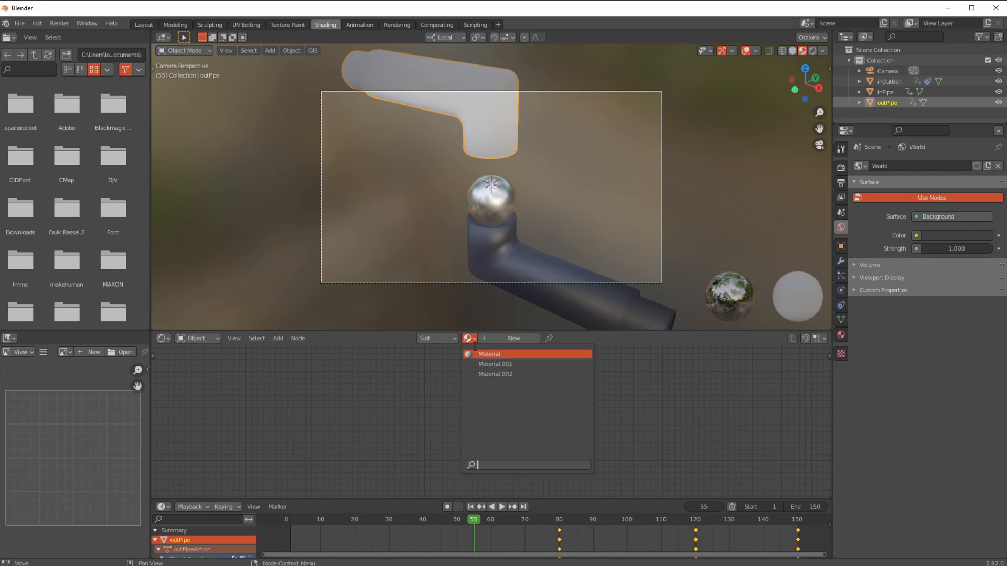
click(498, 372)
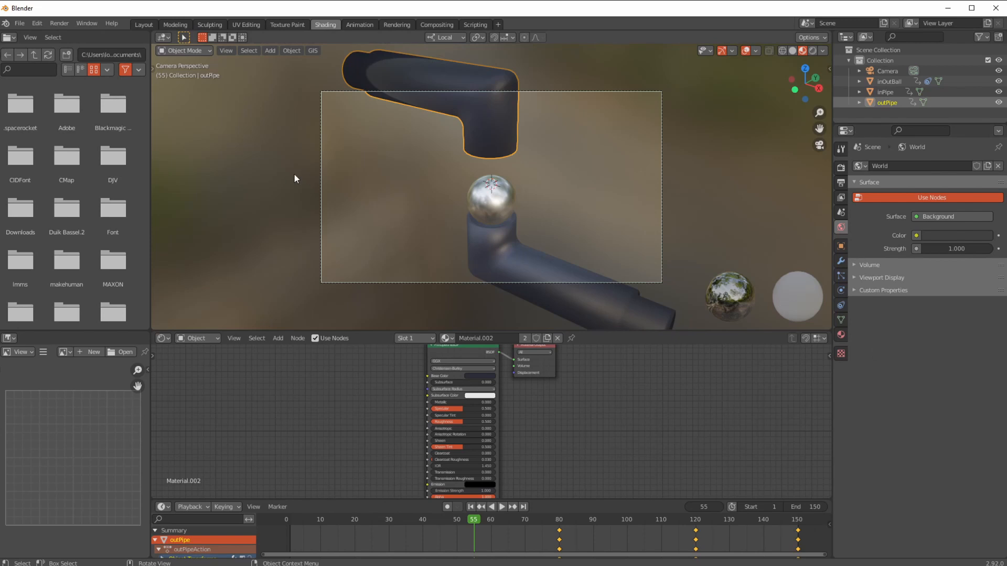
Step: Return to frame 1, turn off Camera to View, and enlarge the camera frame in the viewport
click(480, 509)
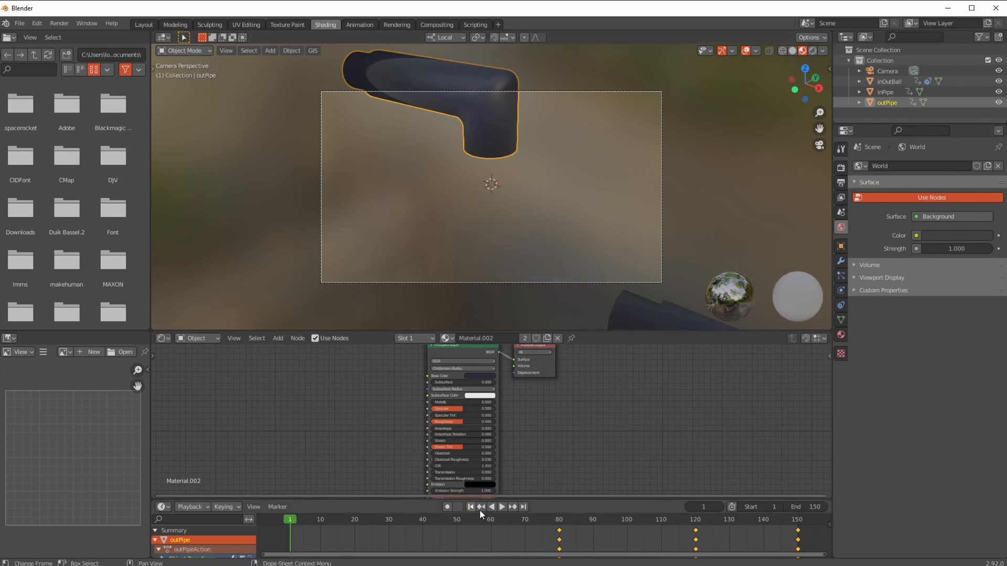
key(n)
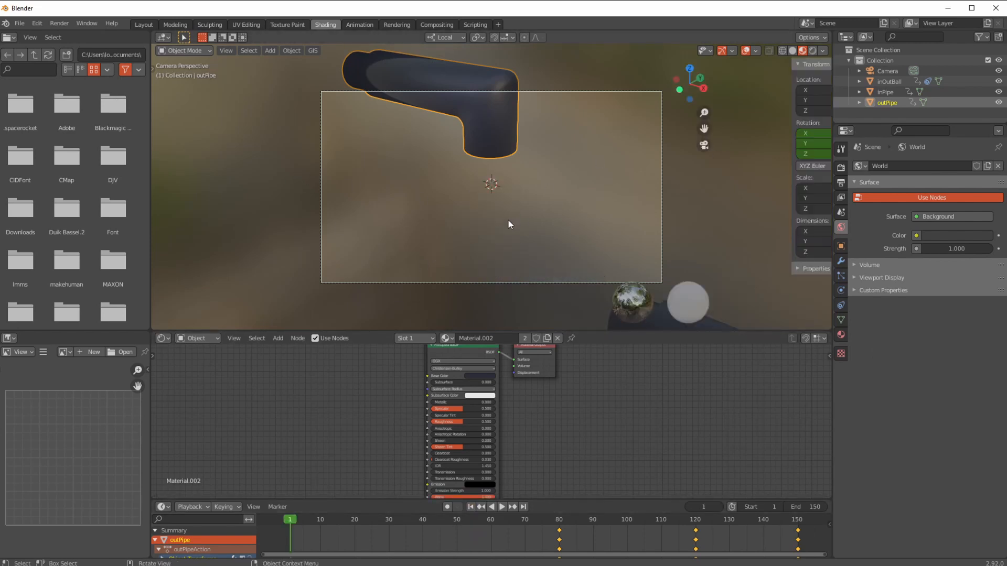
click(825, 113)
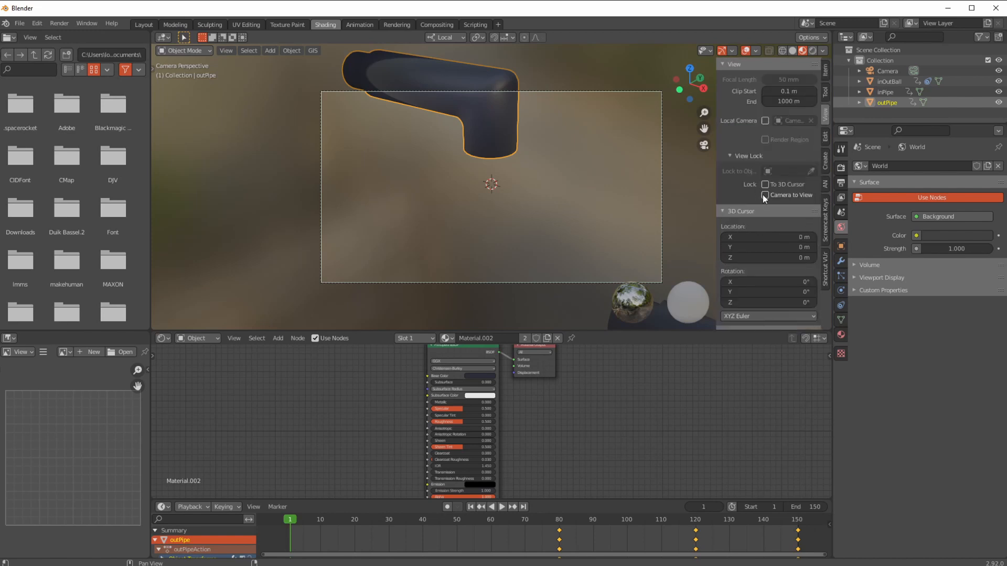
scroll(458, 270, up, 3)
scroll(468, 237, up, 2)
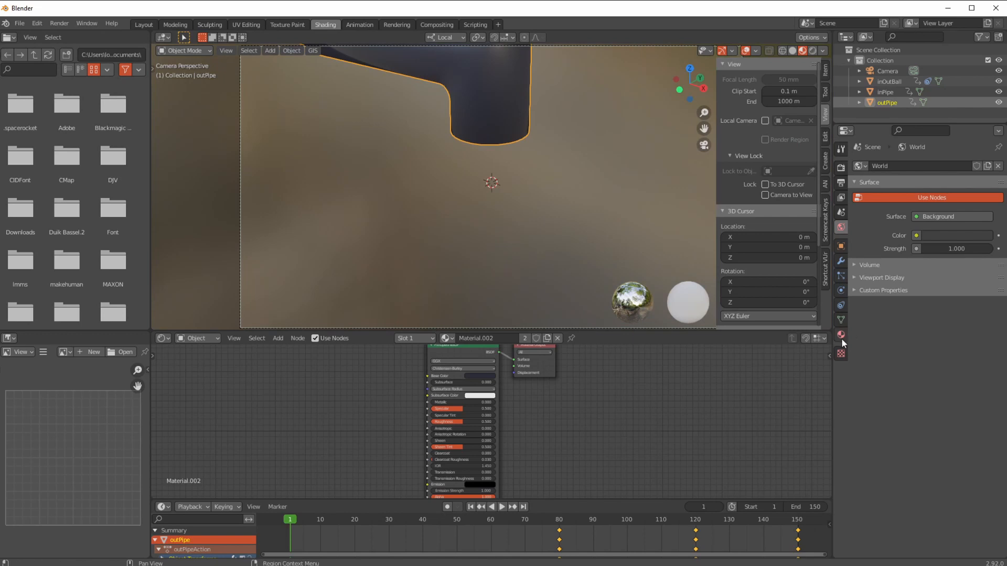
Step: Set the camera's viewport Passepartout to 1.000, hide the sidebar, and play the animation through the camera
click(874, 73)
click(838, 292)
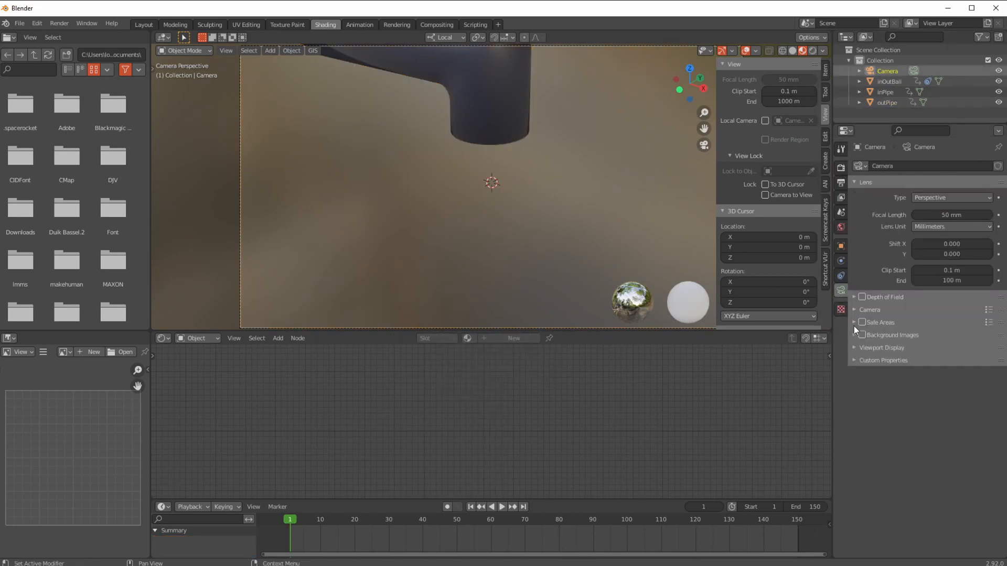
click(853, 310)
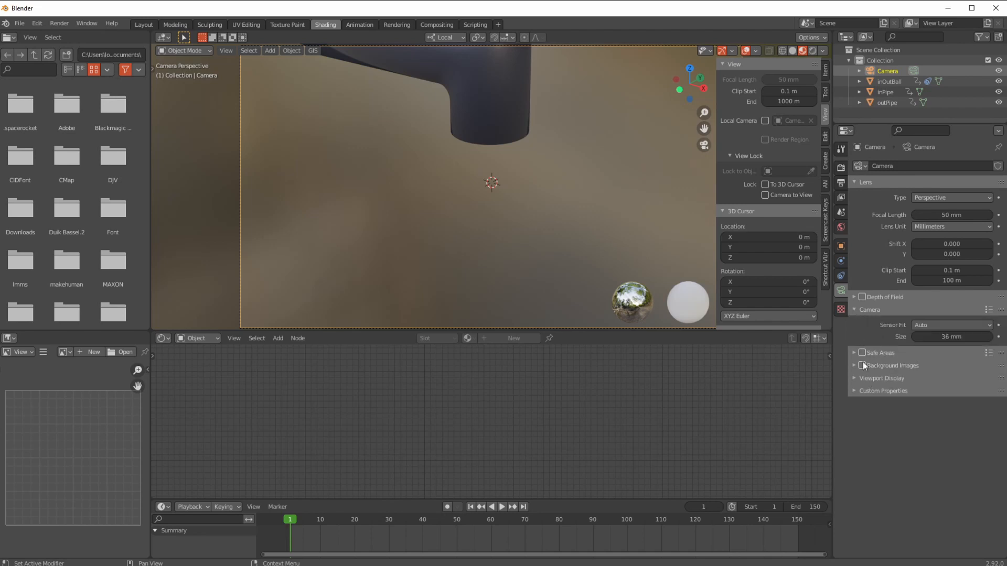
click(852, 353)
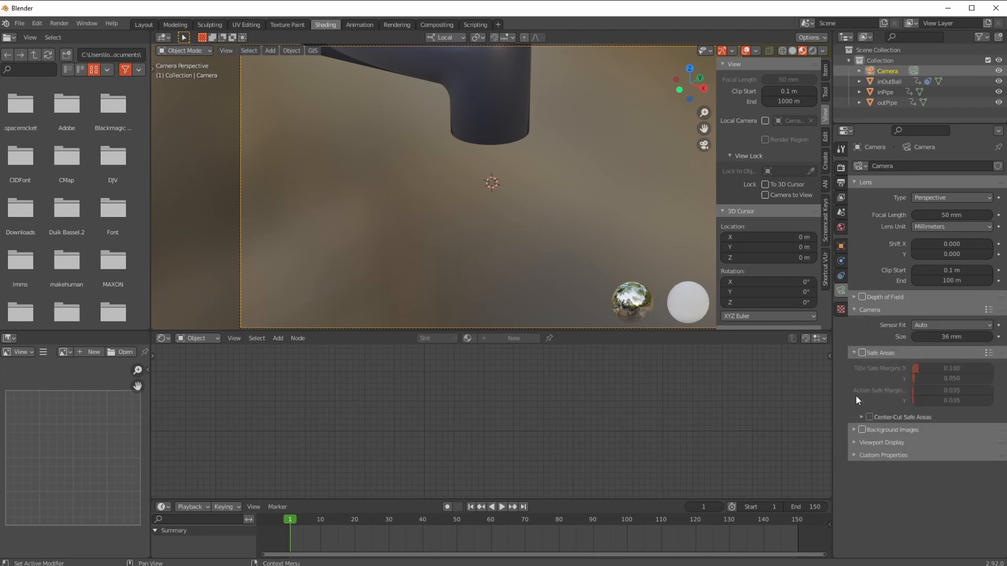
click(851, 353)
click(851, 310)
click(854, 348)
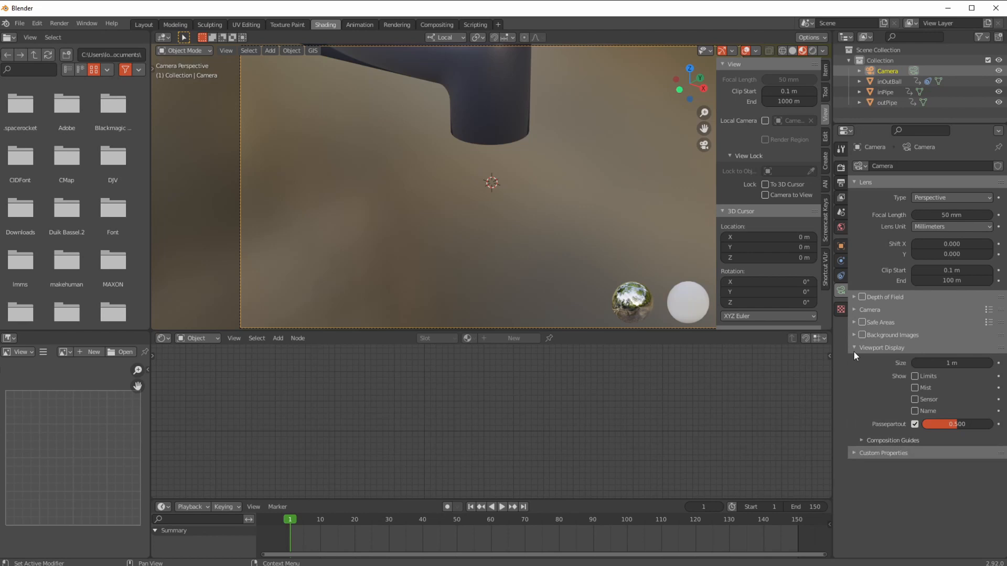
drag(948, 422, 990, 423)
key(n)
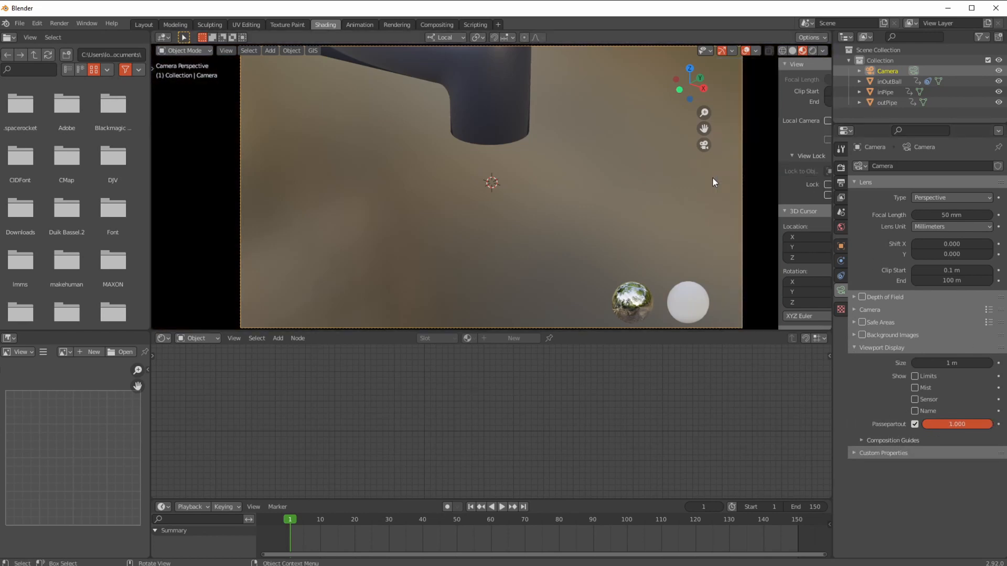
click(502, 507)
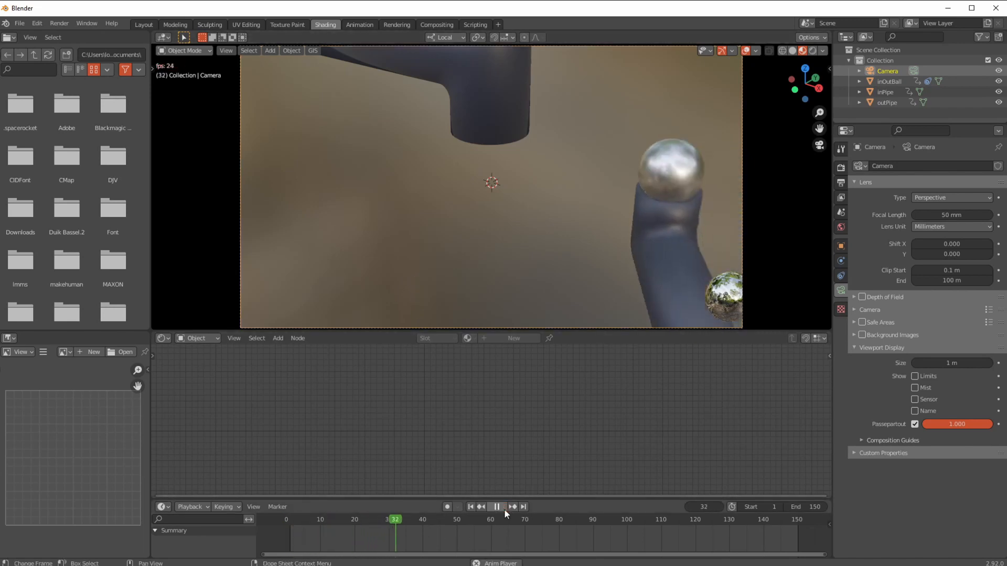